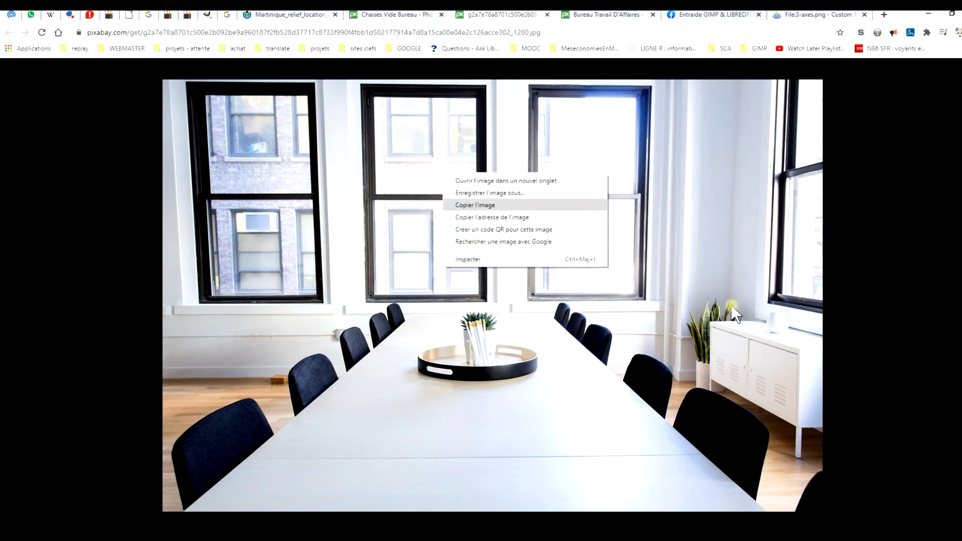
Copy the meeting room photo in the browser, switch to GIMP and paste it as a new image
click(487, 205)
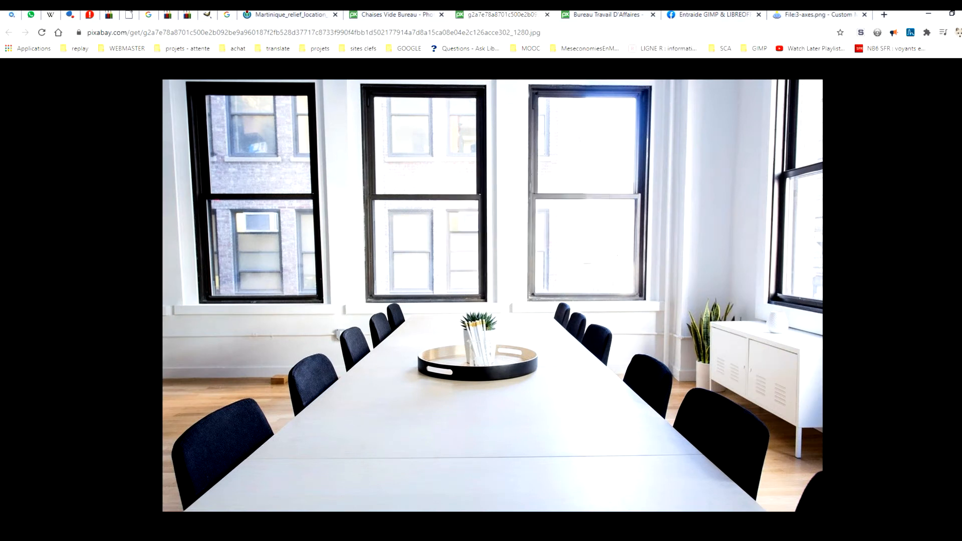
key(alt+Tab)
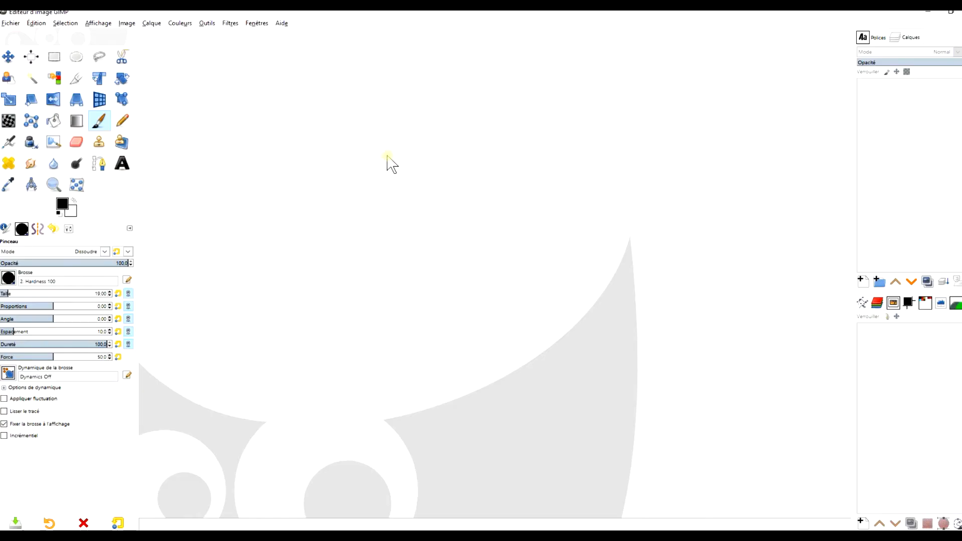
click(36, 23)
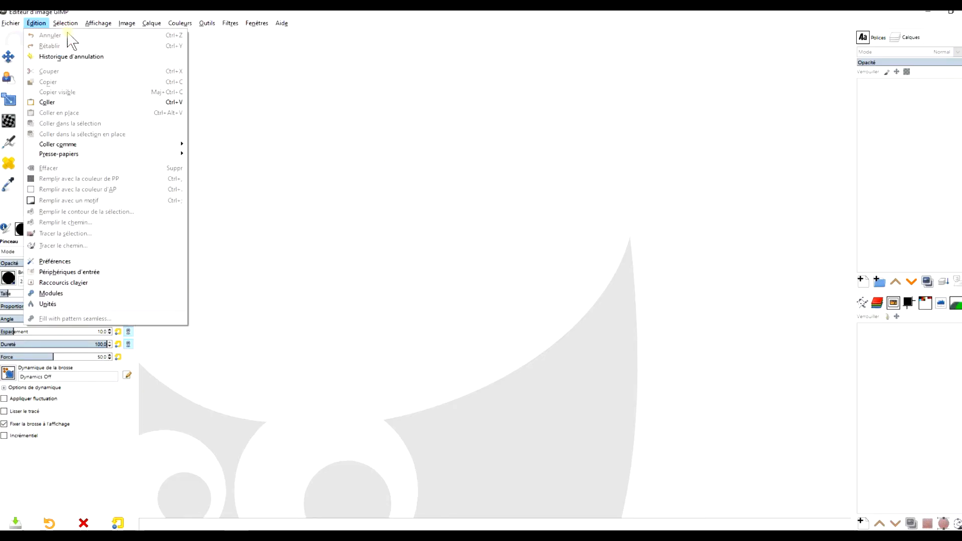
mouse_move(150, 144)
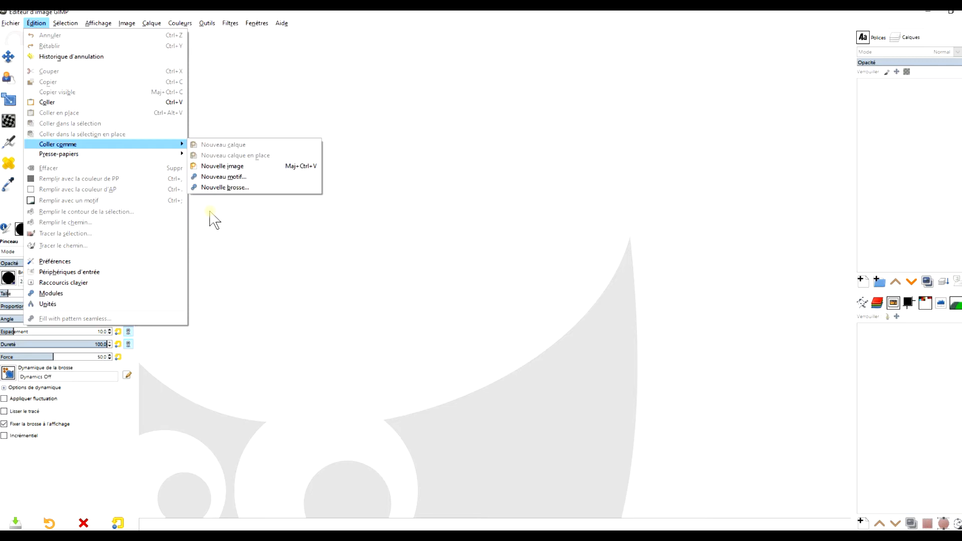
click(280, 166)
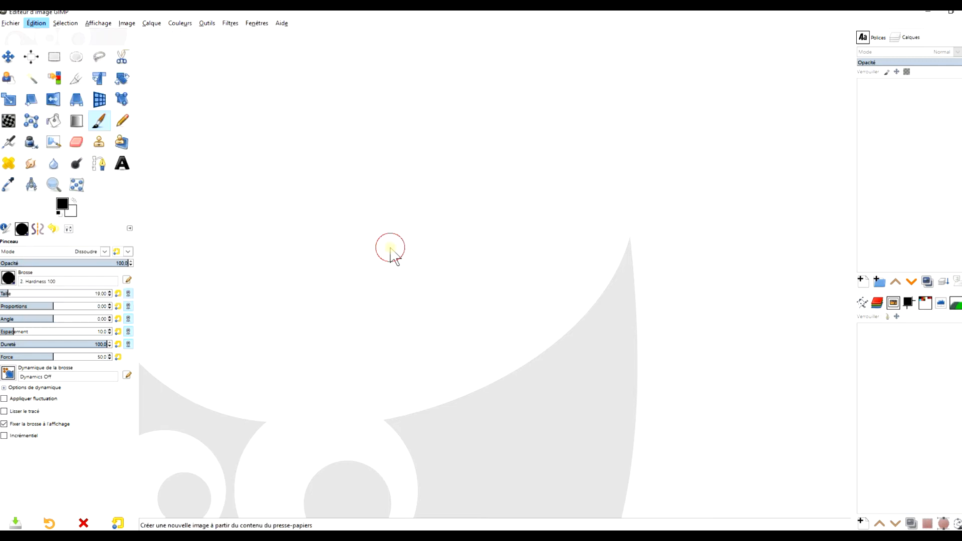
drag(706, 264, 680, 244)
key(z)
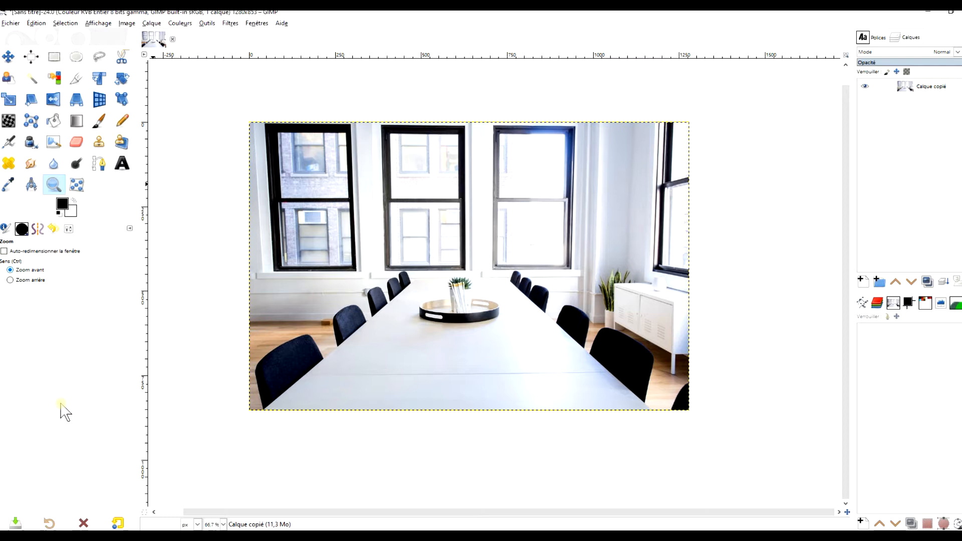
drag(363, 166, 699, 423)
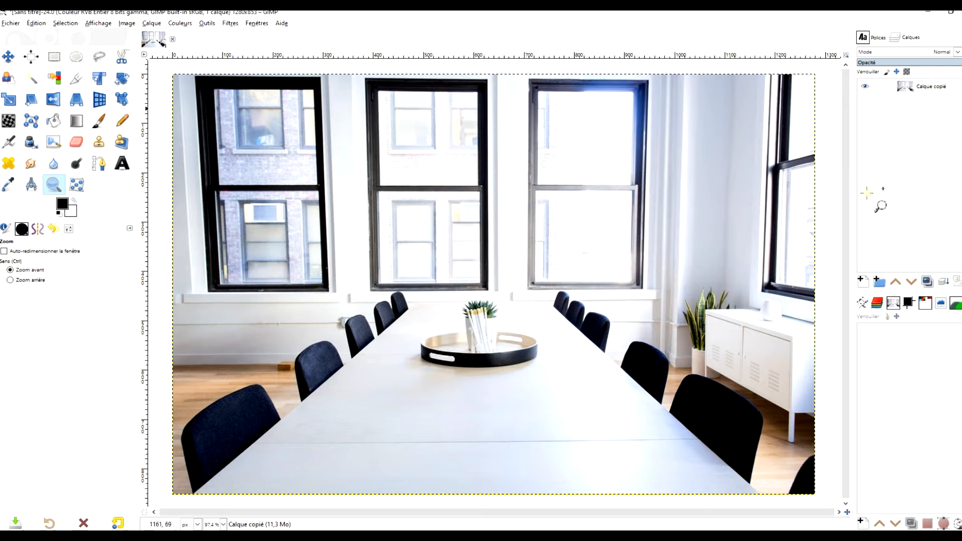
Switch to Chrome and copy the Martinique relief location map image
mouse_move(164, 535)
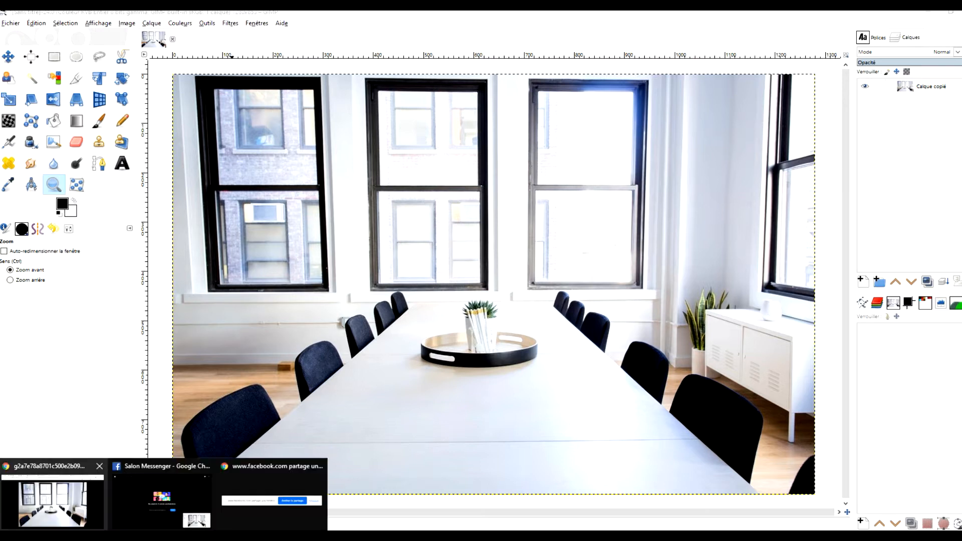
click(54, 498)
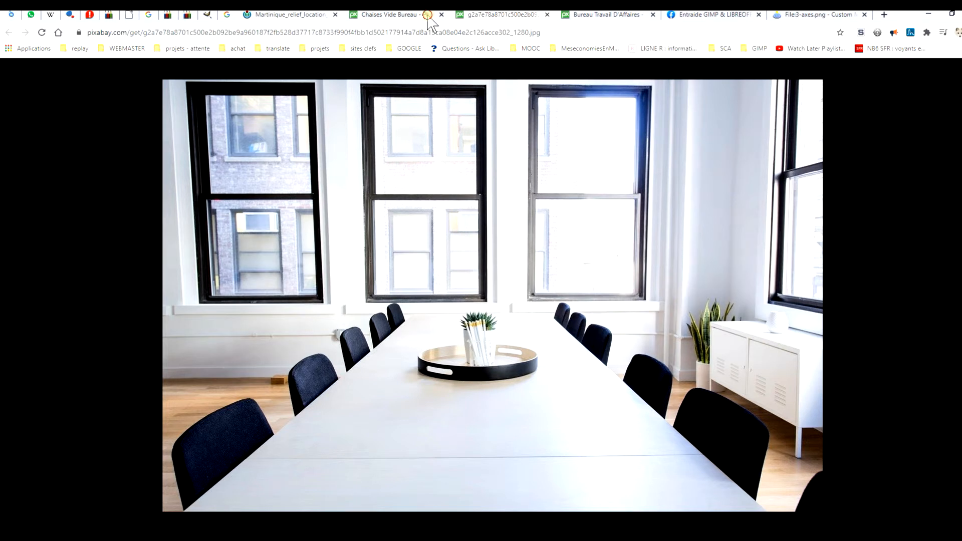
click(286, 15)
right_click(493, 266)
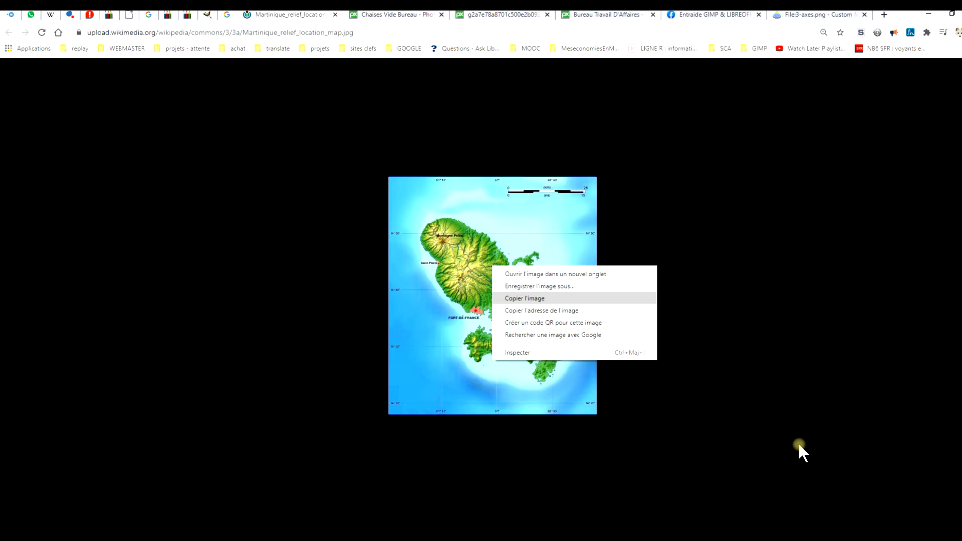
click(799, 445)
Switch to GIMP and paste the copied relief map as a new layer above the meeting room photo
key(alt+Tab)
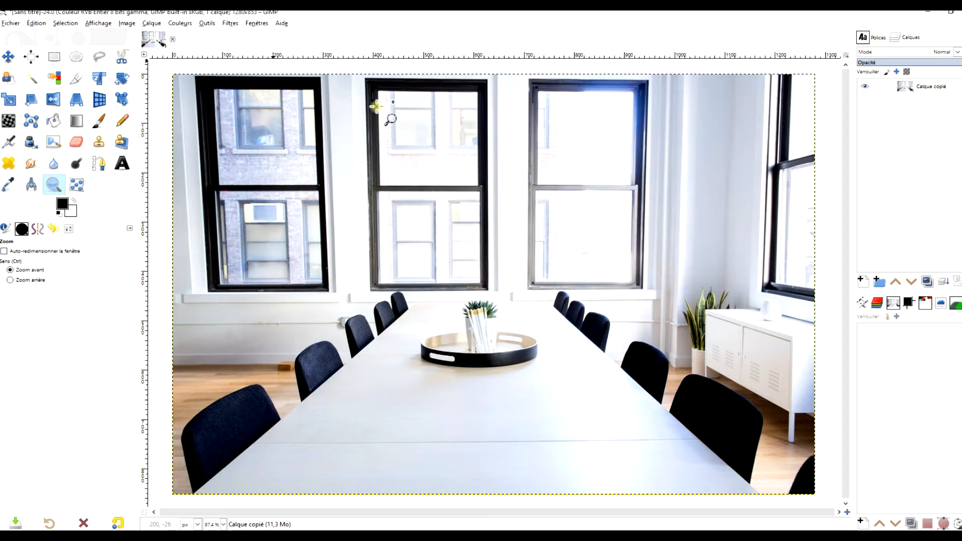
click(36, 23)
mouse_move(102, 144)
click(223, 144)
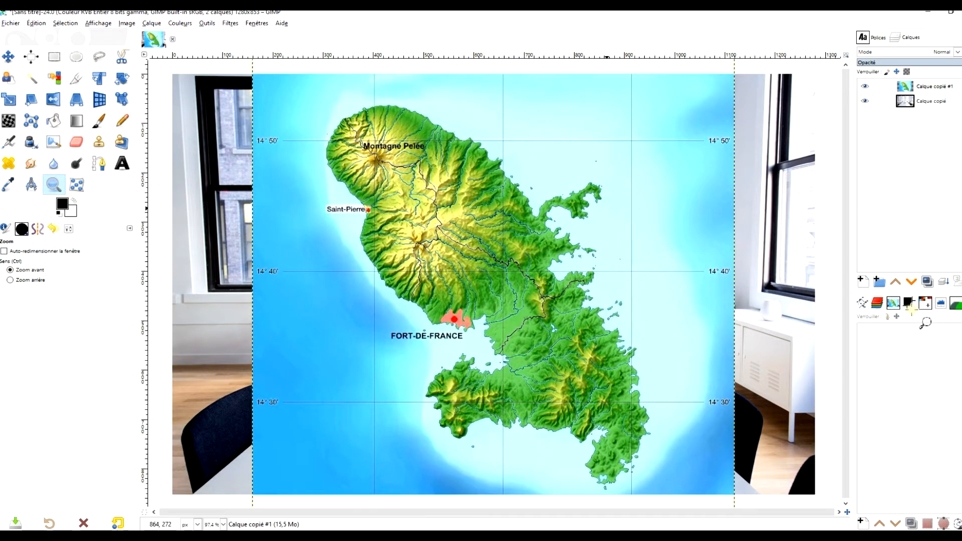
scroll(607, 208, down, 1)
mouse_move(607, 208)
mouse_down()
mouse_move(559, 232)
mouse_move(556, 217)
mouse_up()
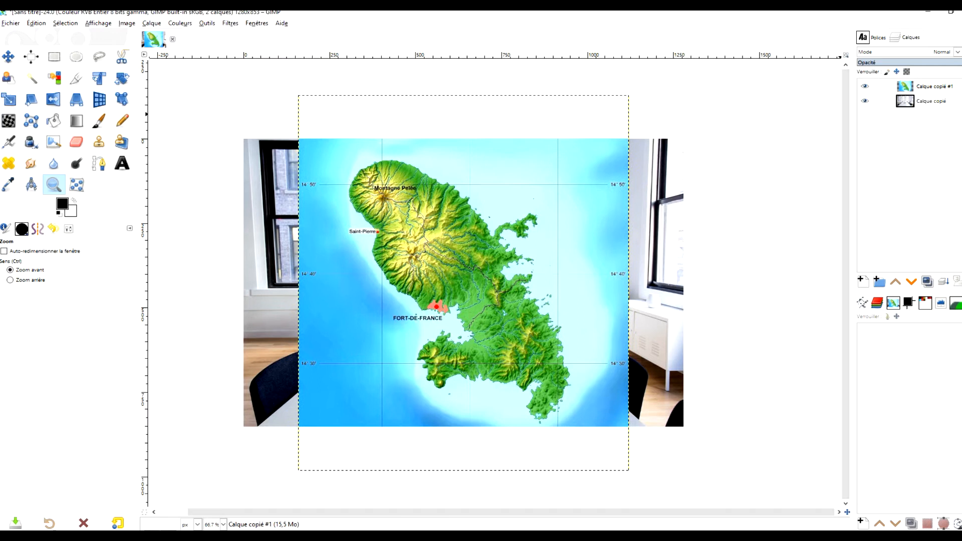
Rename the relief map layer as Martinique
double_click(934, 87)
text(Martinique)
key(Return)
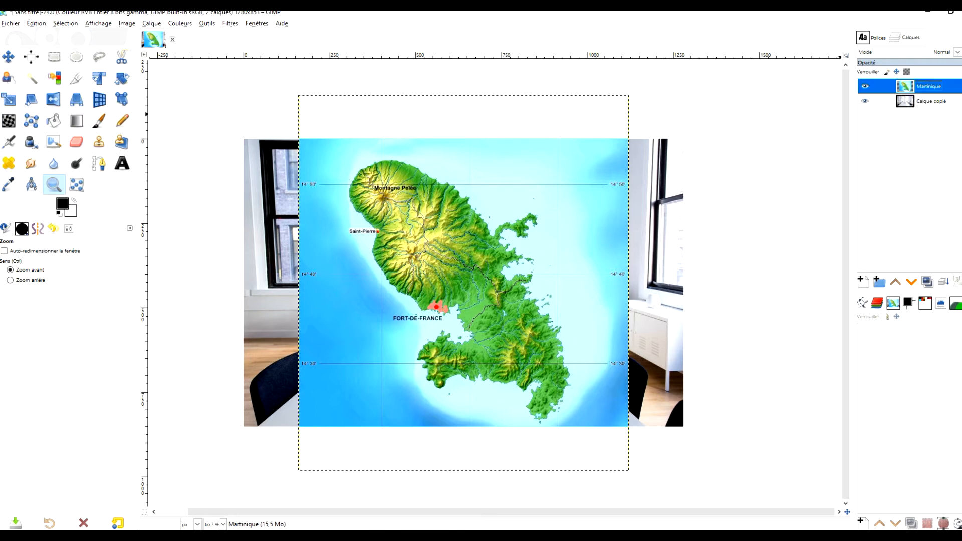
Rename the meeting room photo layer as bureau
double_click(932, 101)
text(bureau)
key(Return)
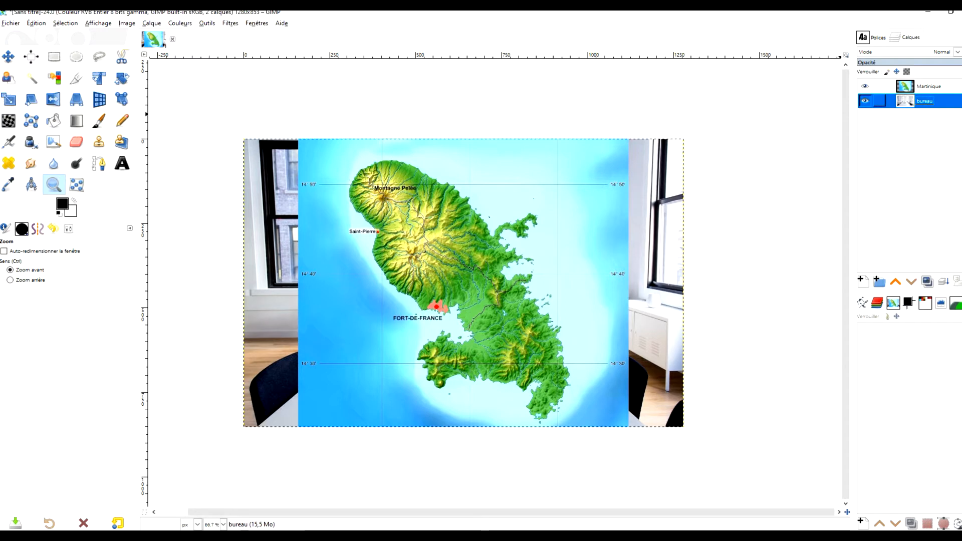
Rename the meeting room photo layer as salle de réunion
double_click(926, 102)
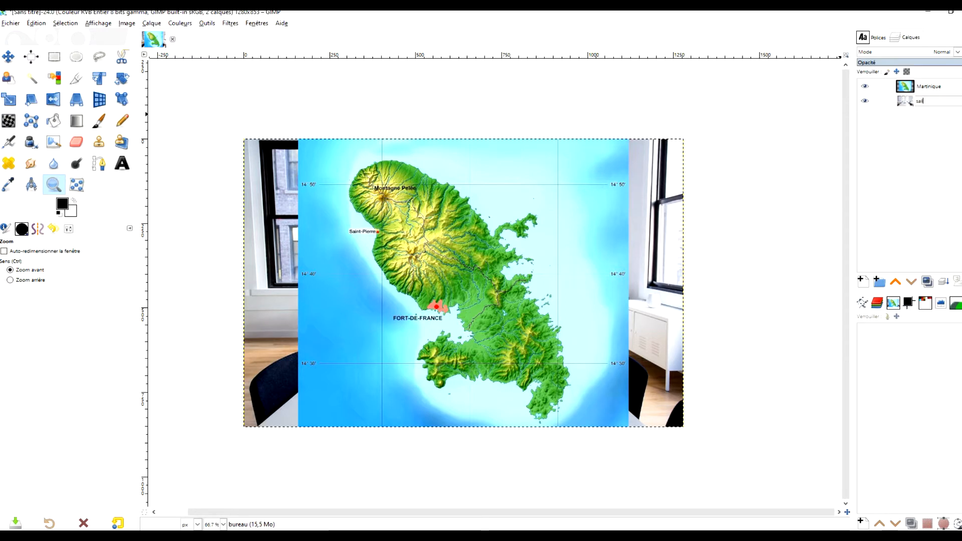
key(Return)
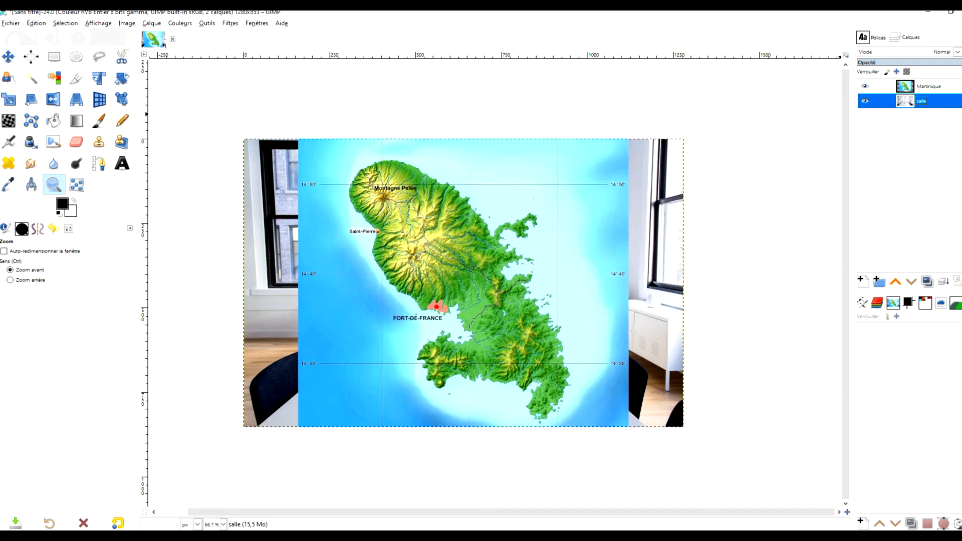
double_click(922, 102)
click(927, 101)
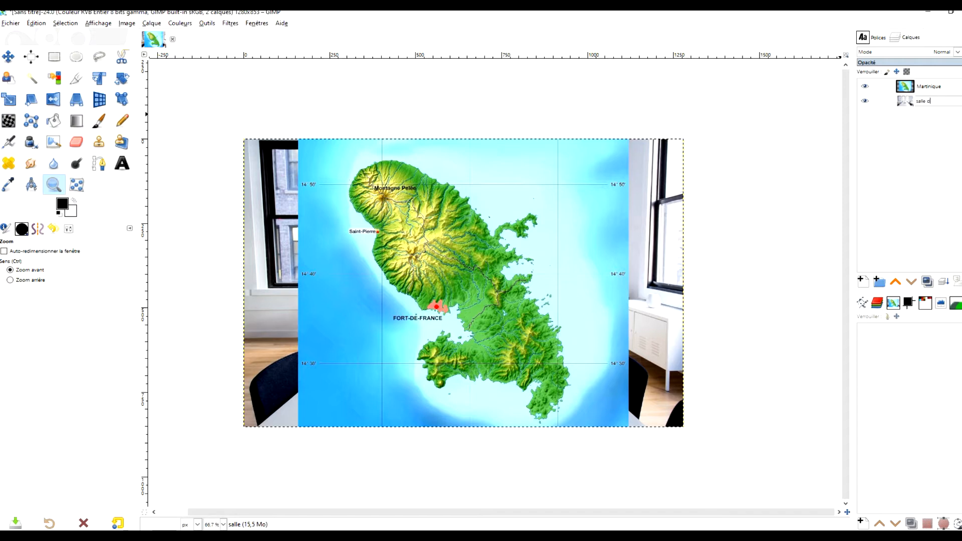
text(de réunion)
key(Return)
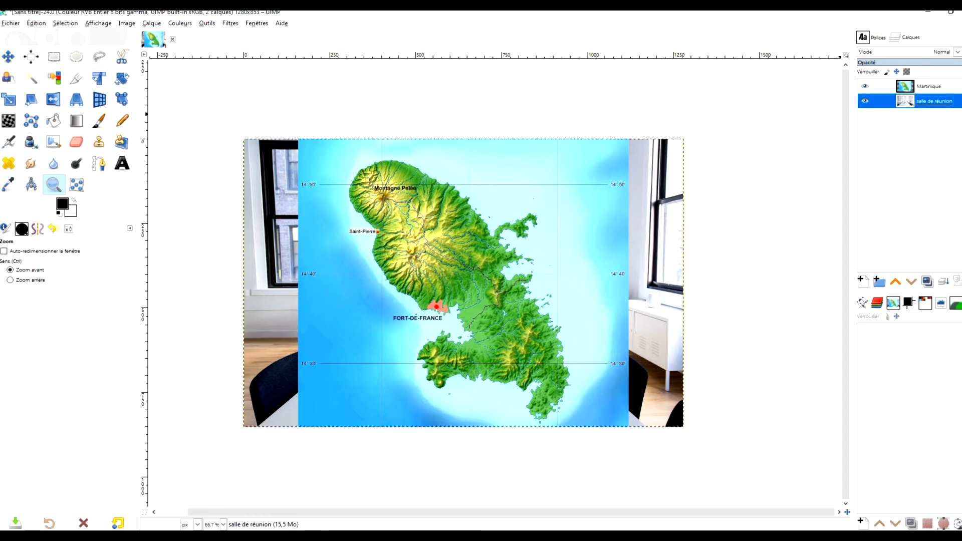
click(907, 72)
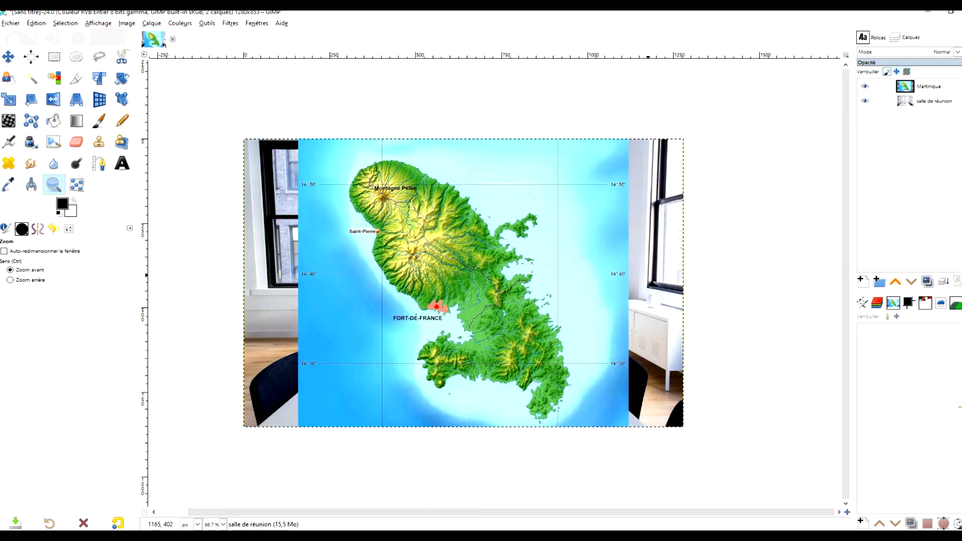
click(880, 101)
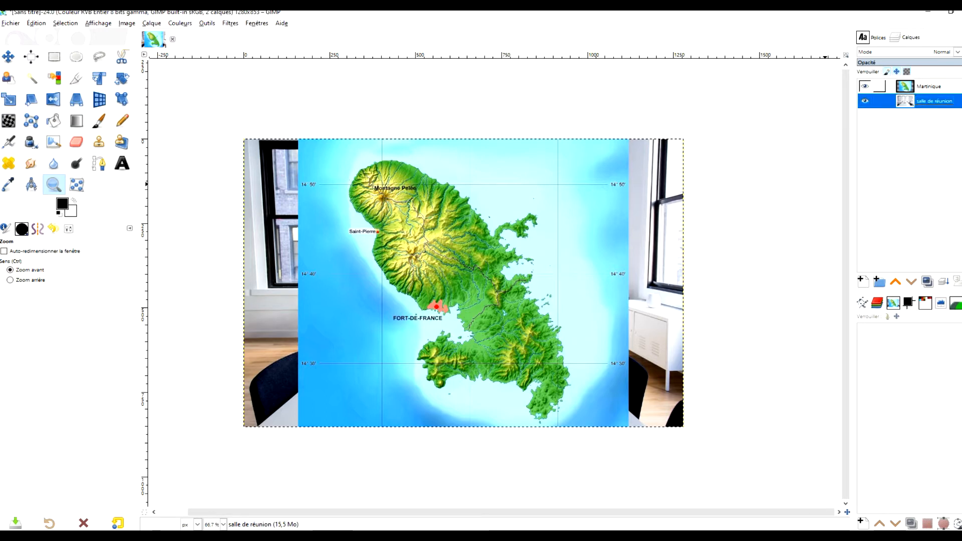
click(880, 86)
scroll(610, 233, up, 1)
drag(613, 229, 707, 210)
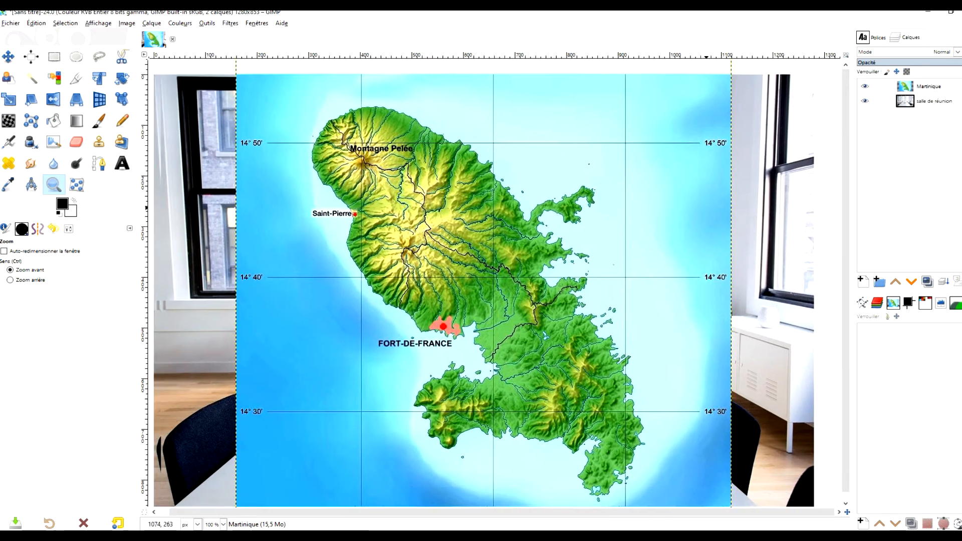
scroll(733, 210, down, 1)
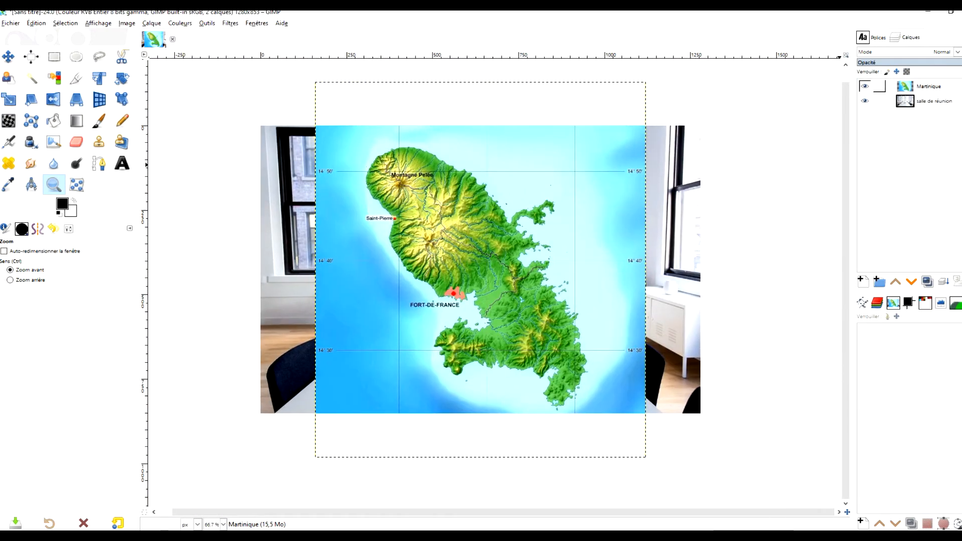
click(880, 86)
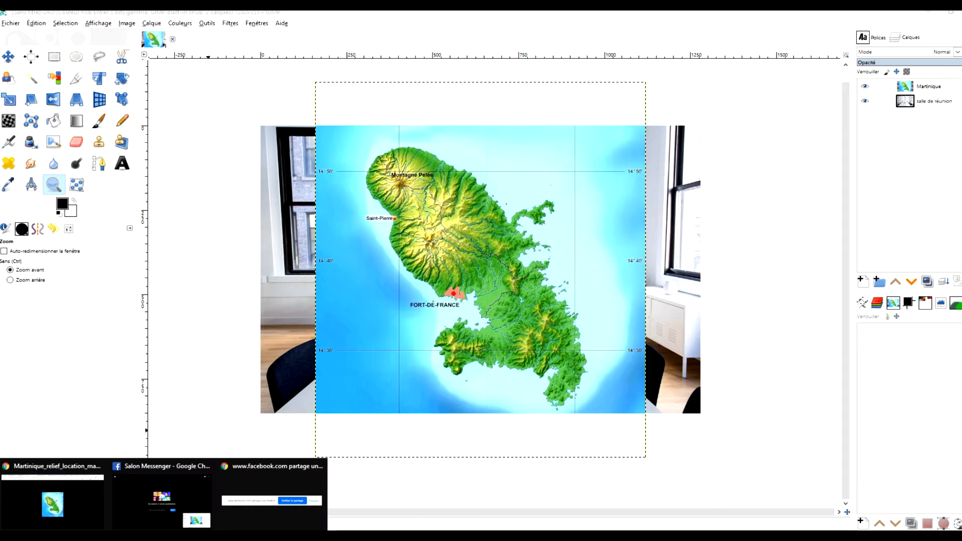
Switch to Chrome and copy the 3-axes.png image from the Custom Mario Kart wiki page
click(53, 504)
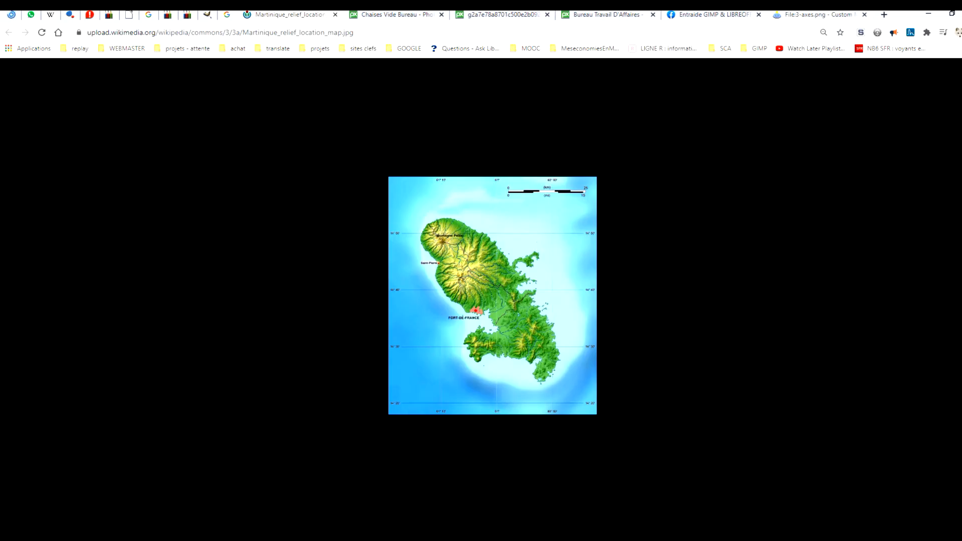
click(819, 15)
right_click(276, 400)
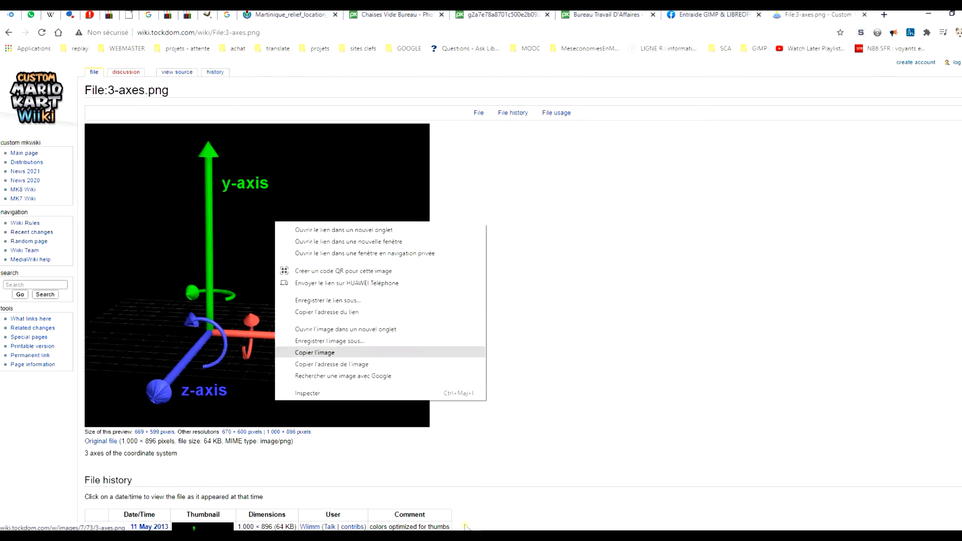
click(314, 353)
Switch to GIMP and paste the copied axes image as a new layer above the Martinique layer
click(466, 536)
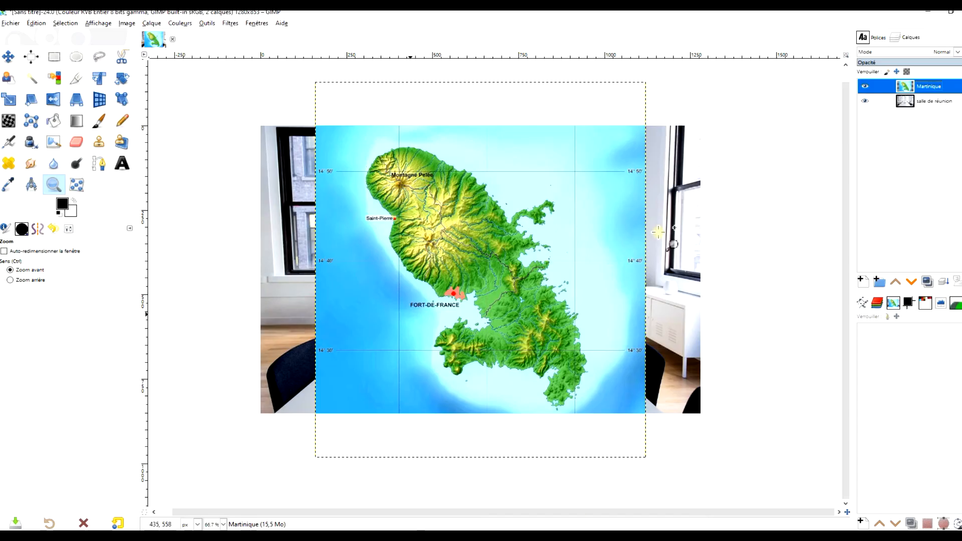
click(36, 23)
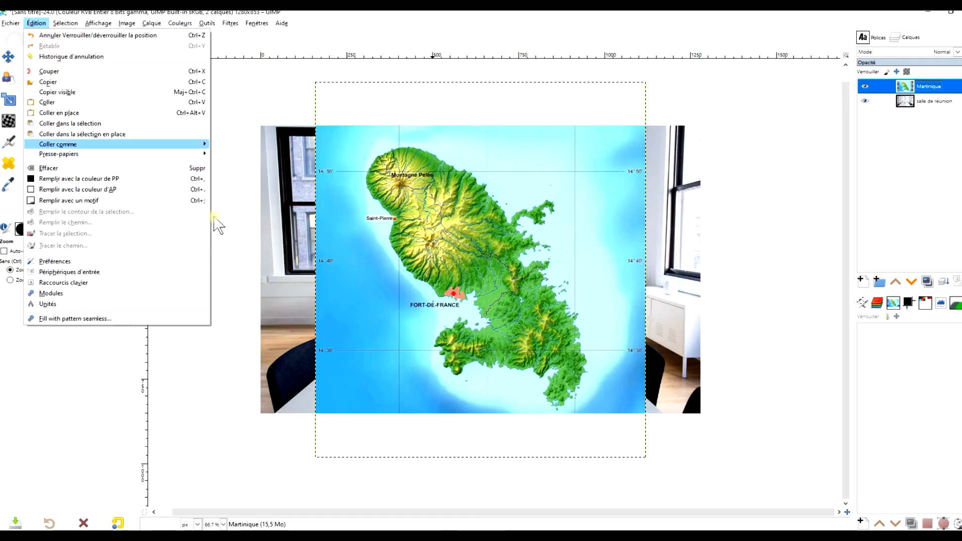
mouse_move(200, 143)
click(246, 145)
drag(748, 375, 704, 385)
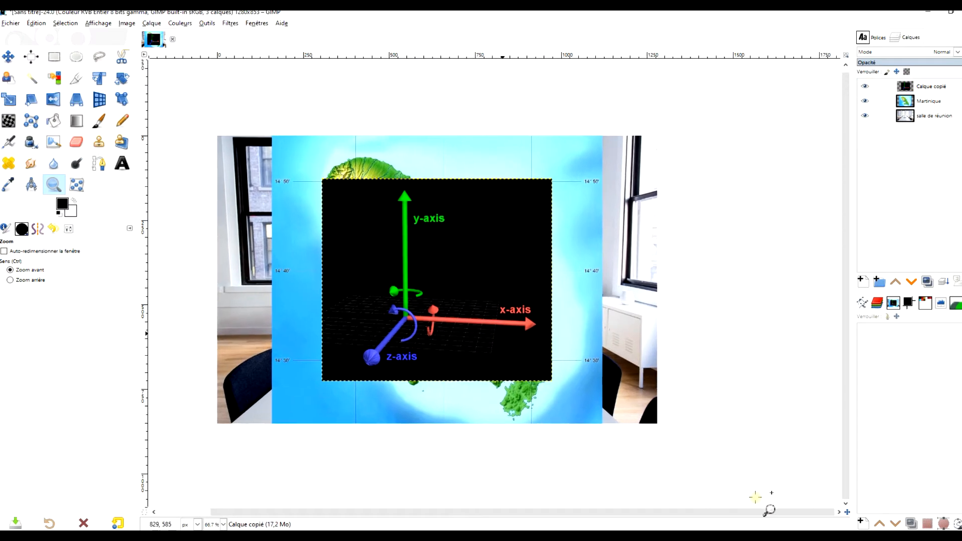
Move the axes layer toward the right side of the meeting room photo and hide it
click(8, 57)
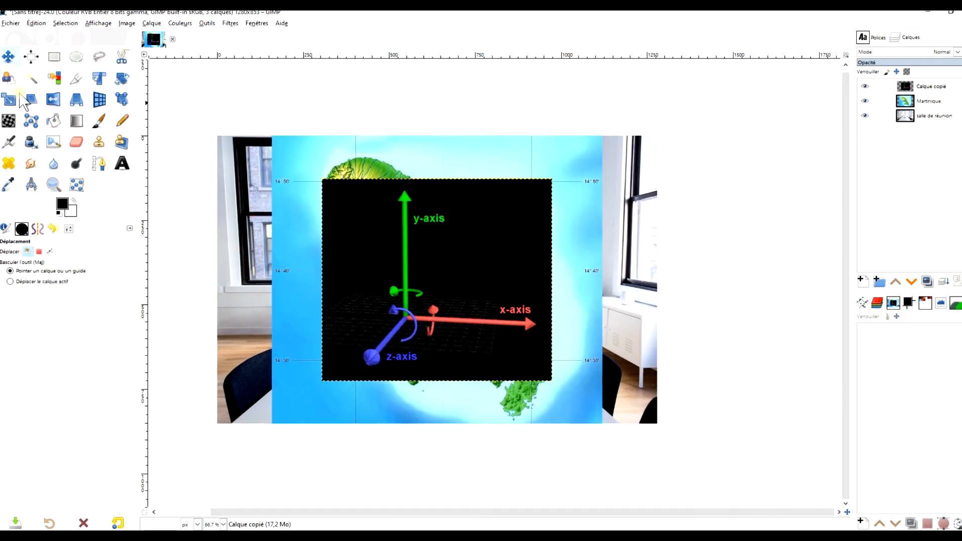
drag(782, 439, 896, 436)
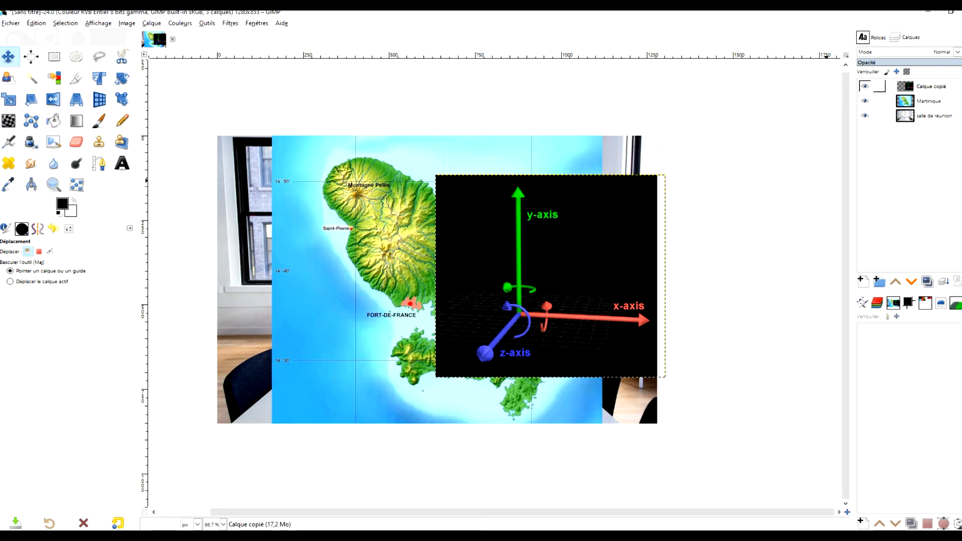
click(865, 87)
Tilt the Martinique layer with the 3D Transform tool, setting its X rotation angle to 75
click(929, 101)
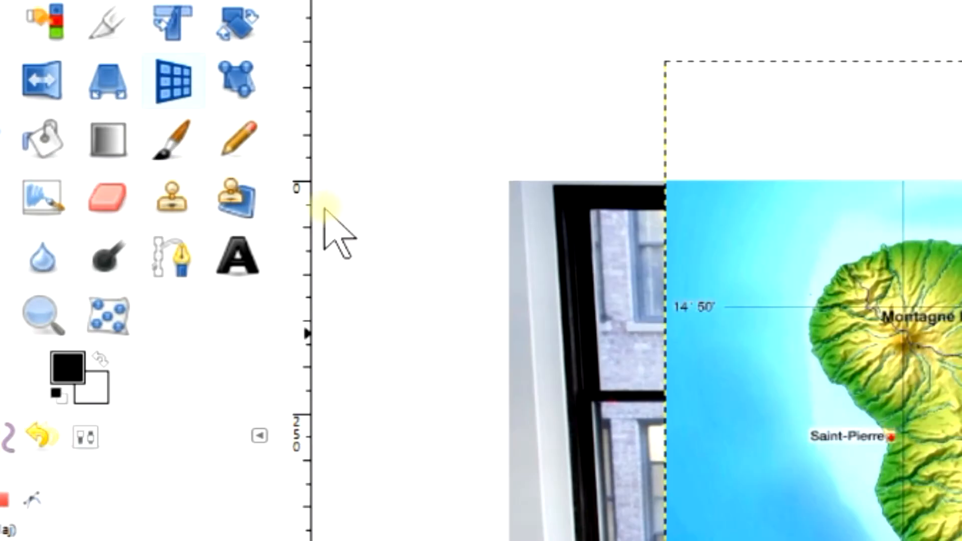
key(shift+w)
click(324, 209)
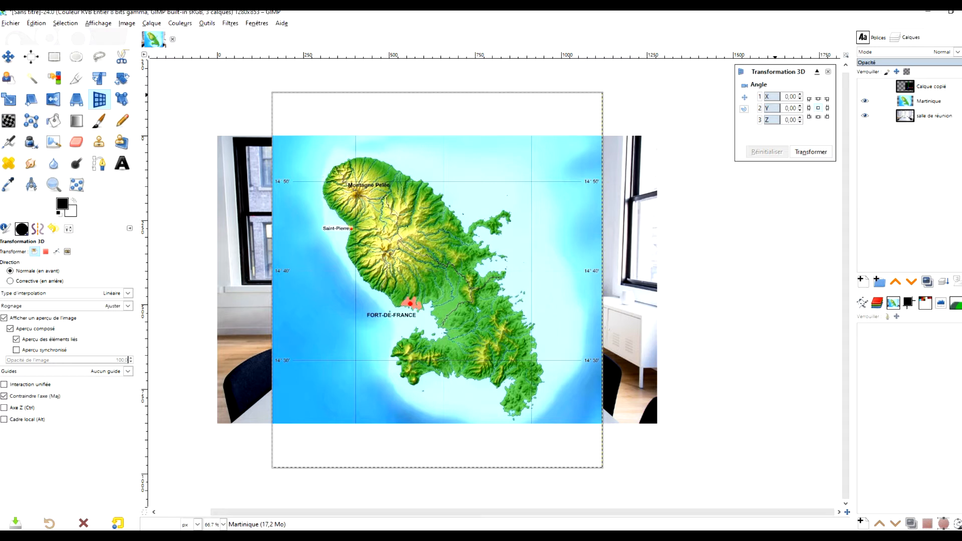
click(801, 94)
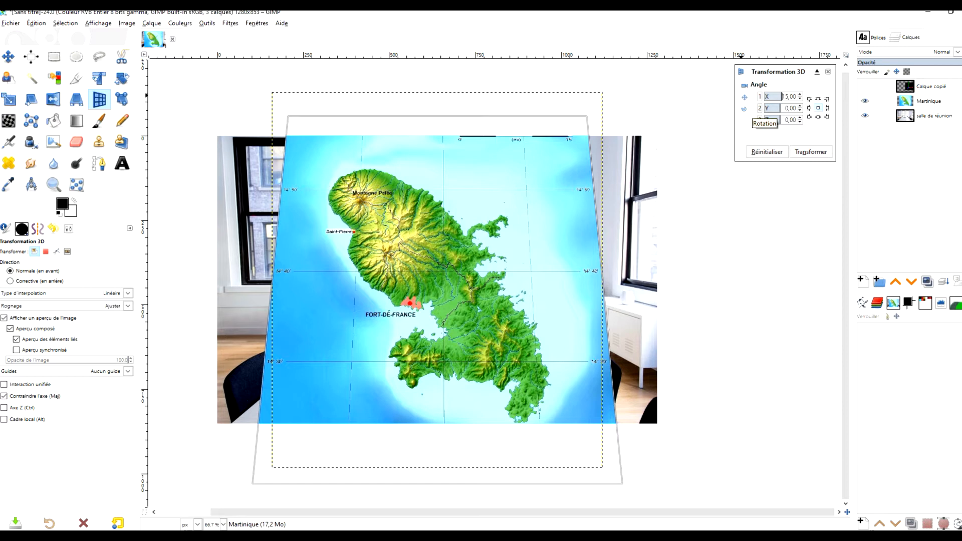
click(801, 95)
drag(800, 94, 800, 95)
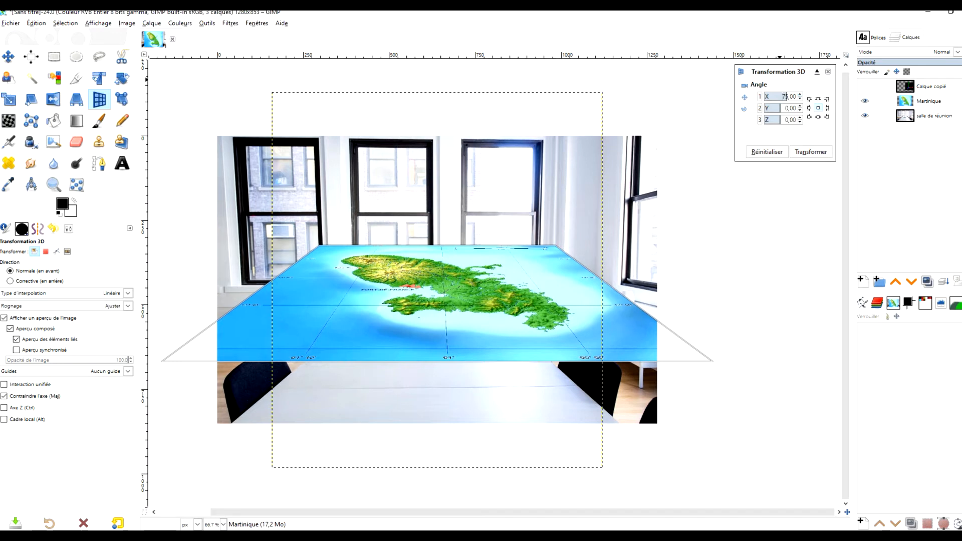
Compare against the axes layer and set the Martinique layer's 3D transform Y offset to 363 px, with the axes layer hidden
click(744, 97)
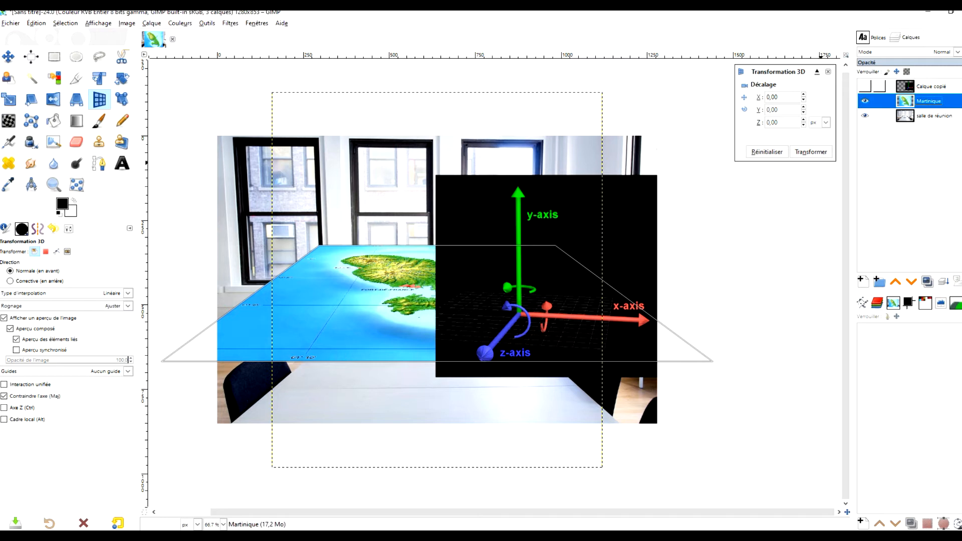
click(866, 86)
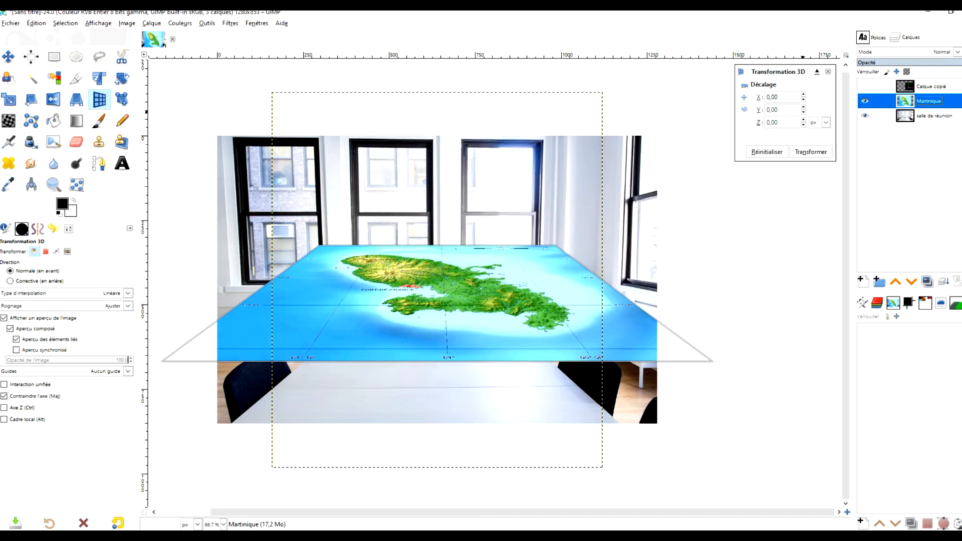
click(803, 107)
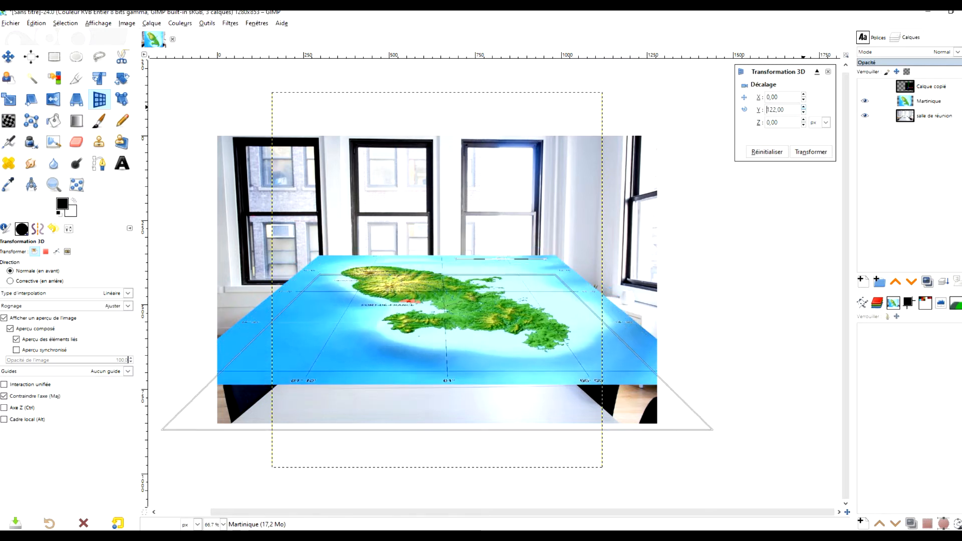
click(804, 107)
click(804, 107)
click(804, 107)
click(804, 107)
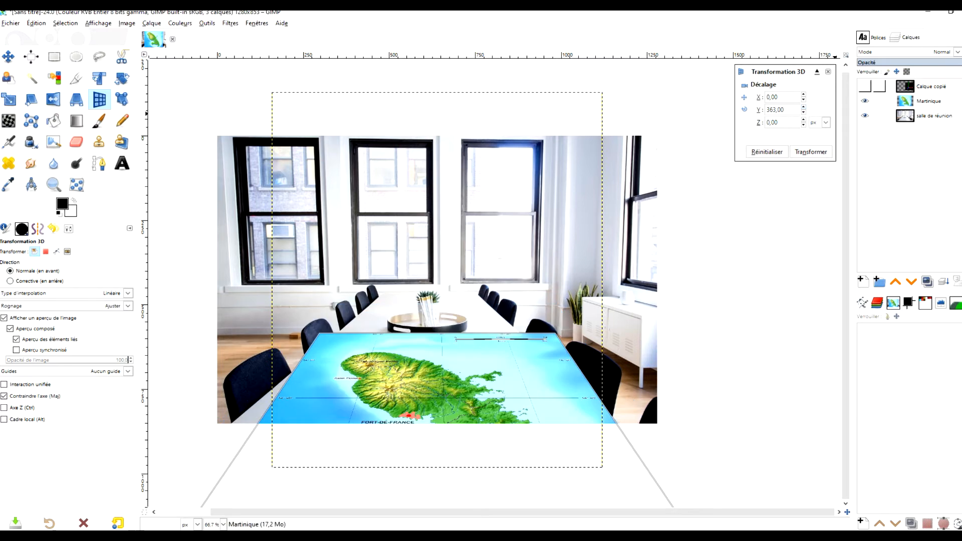
Check the axes reference layer, hide it again, and set the Martinique layer's 3D transform Z offset to 688 px
click(865, 86)
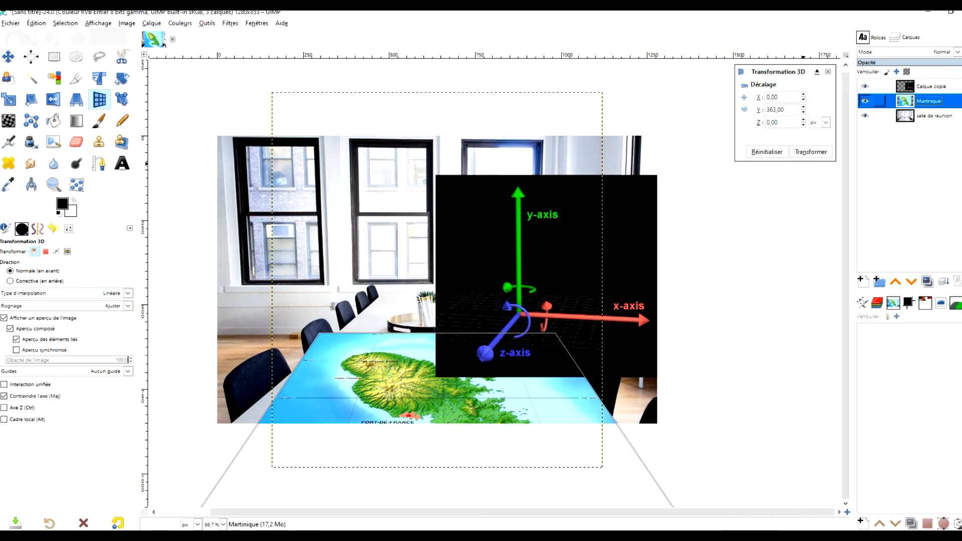
click(865, 87)
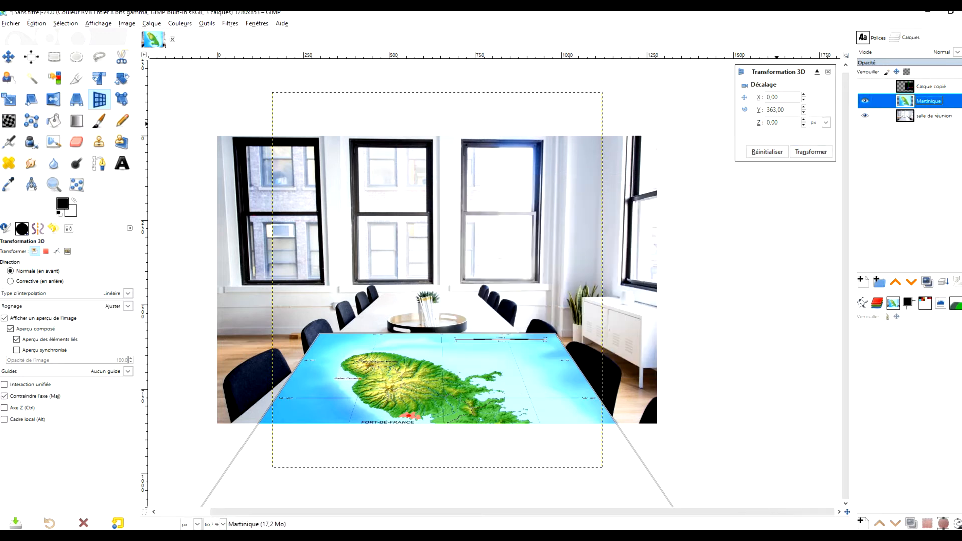
click(804, 119)
click(804, 119)
click(804, 120)
click(804, 119)
click(804, 119)
click(804, 119)
click(804, 119)
click(804, 119)
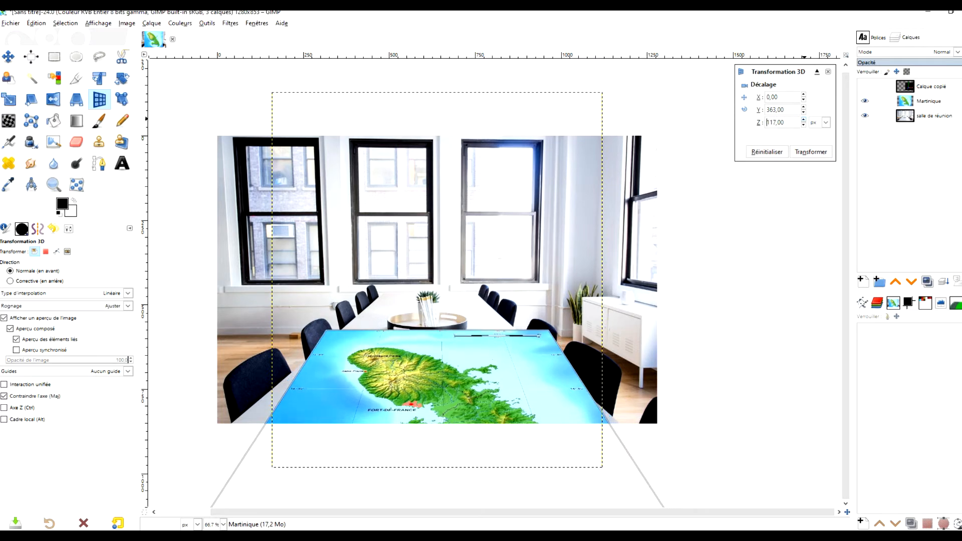
click(804, 119)
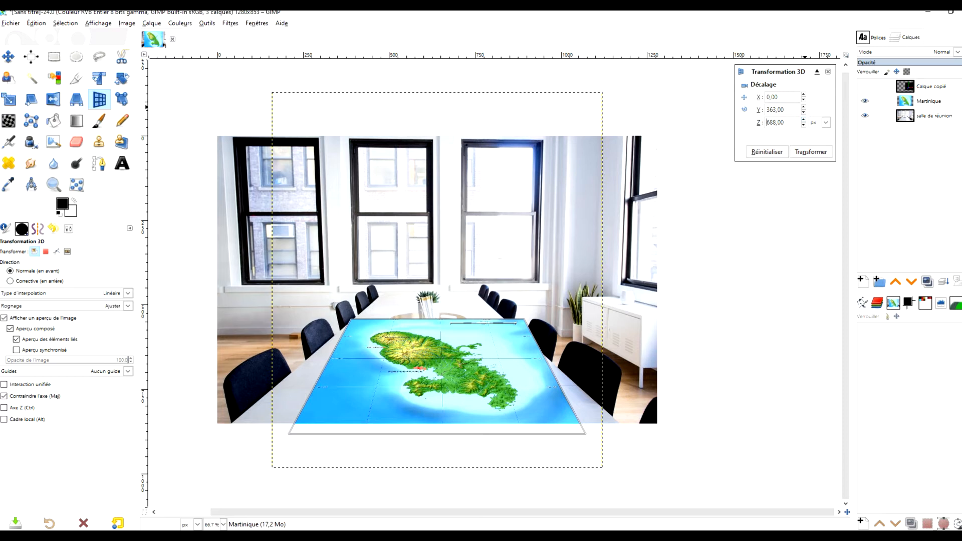
Set the Martinique layer's X rotation angle to 84 in the 3D transform
click(745, 109)
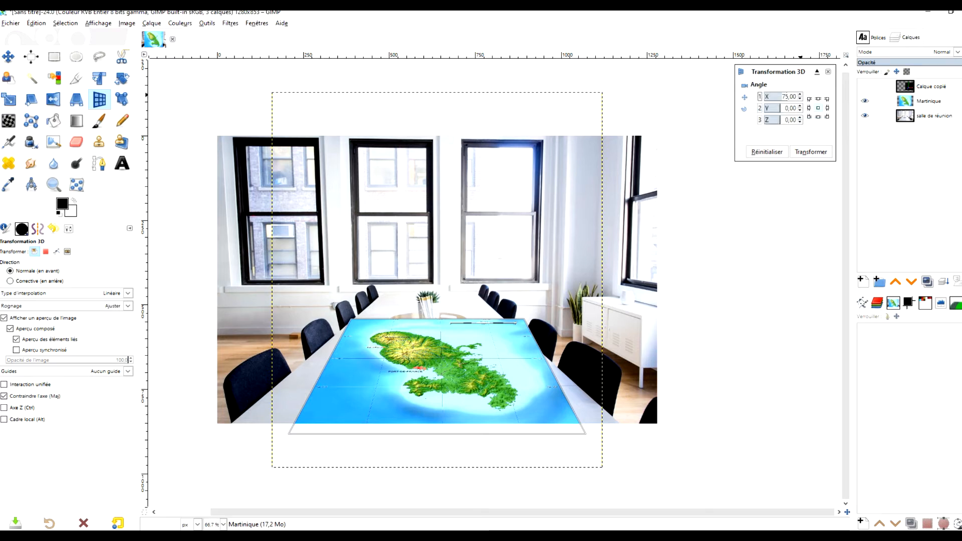
click(801, 94)
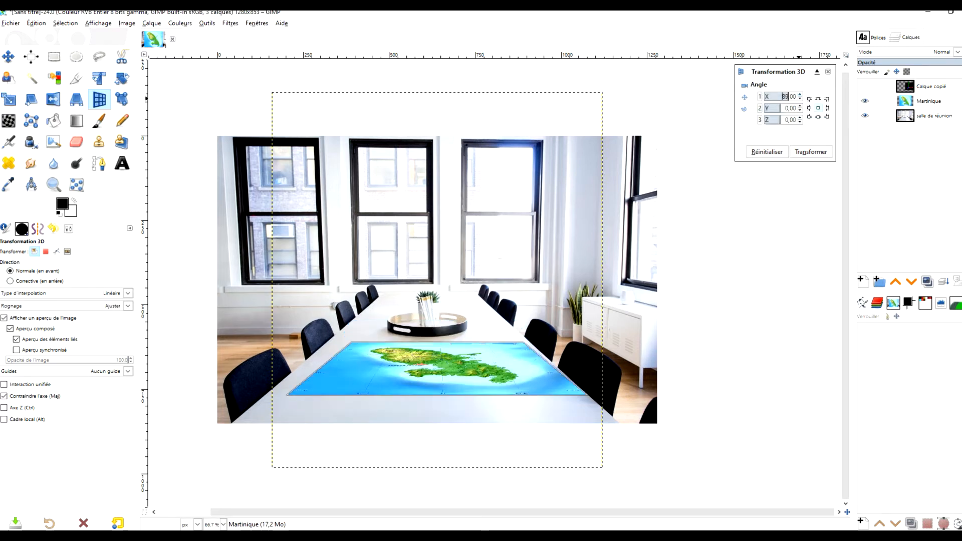
click(800, 99)
click(801, 98)
click(801, 99)
click(800, 99)
click(800, 99)
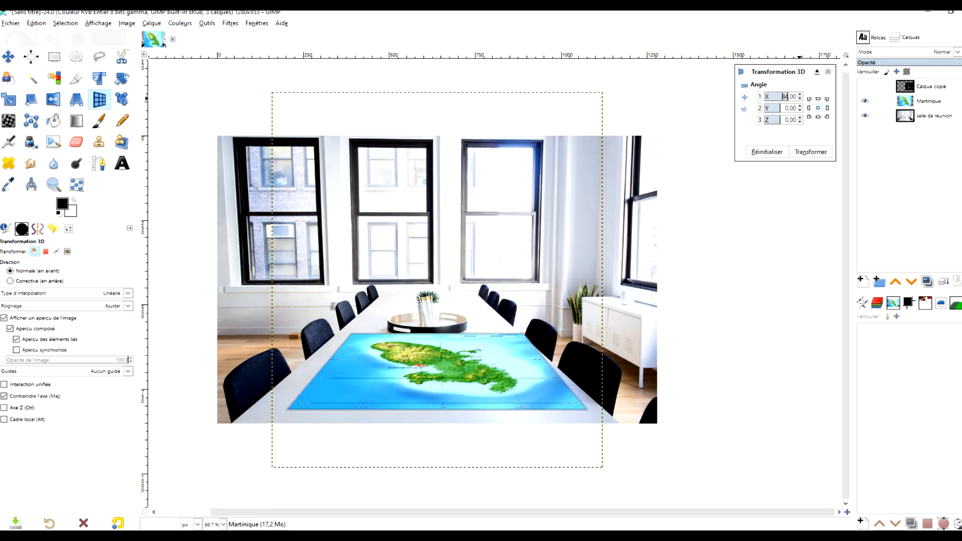
Set the Martinique layer's Z offset to 611 px in the 3D transform
click(745, 97)
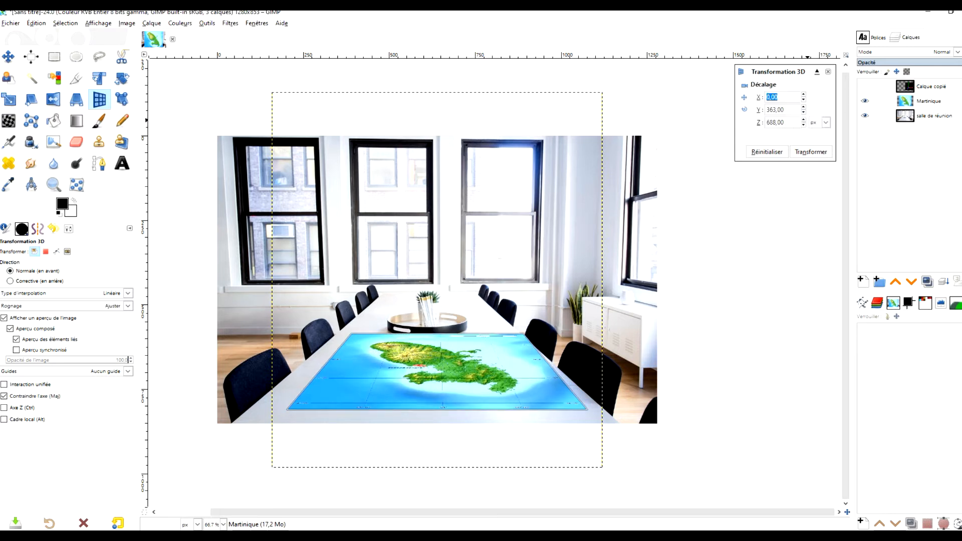
click(804, 125)
click(804, 125)
click(804, 125)
click(804, 125)
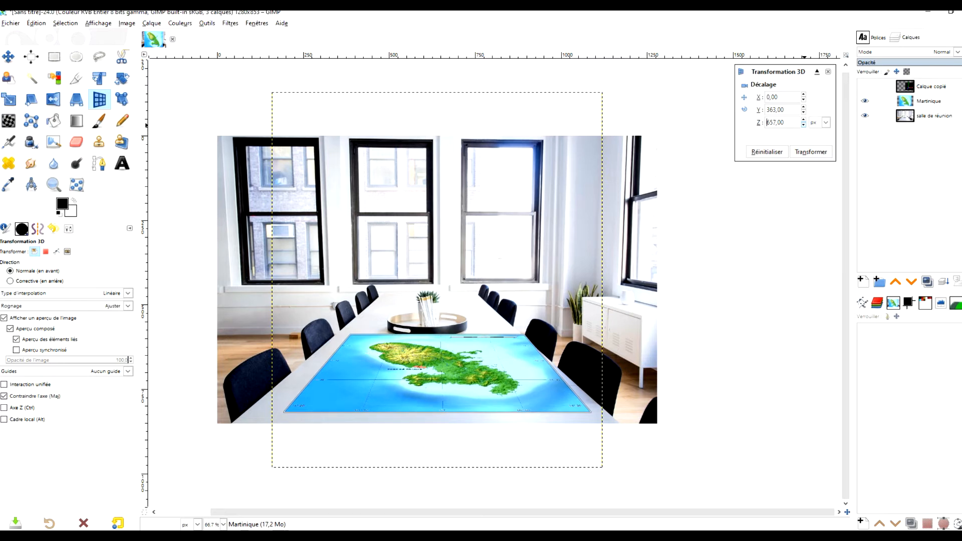
click(803, 125)
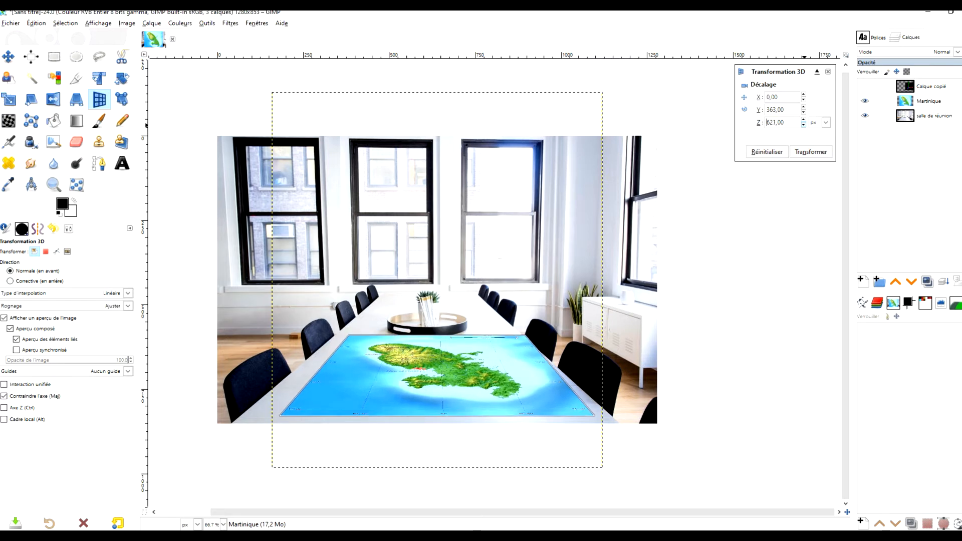
click(804, 125)
click(803, 125)
click(803, 124)
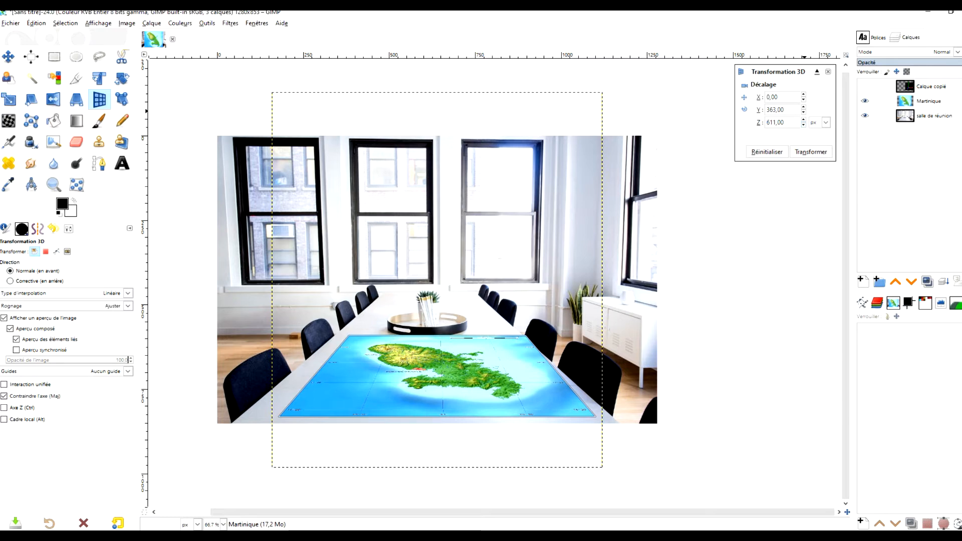
Shift the map on the table by setting its Y offset to 366 px and its X offset to -27 px
click(804, 107)
click(804, 108)
click(804, 108)
scroll(509, 416, up, 1)
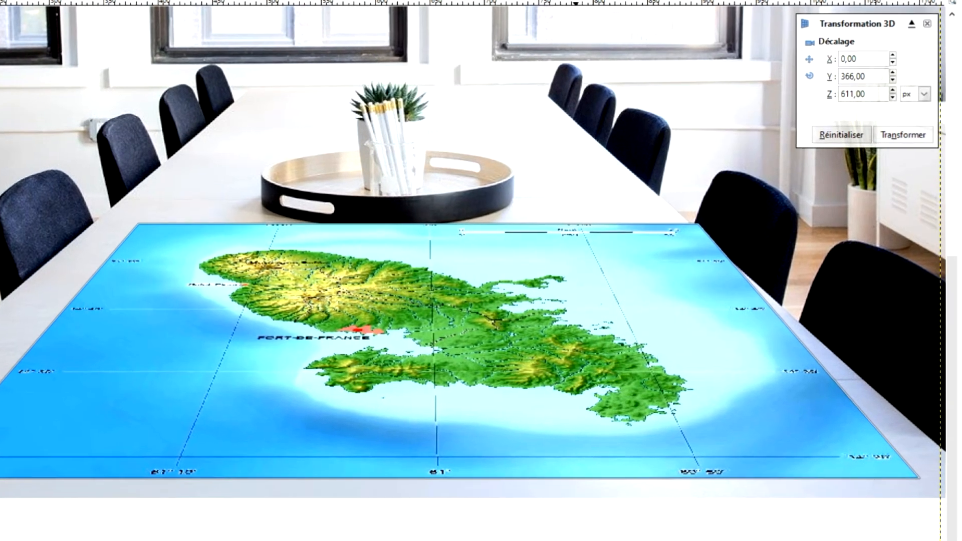
scroll(576, 341, down, 1)
scroll(577, 341, up, 1)
drag(577, 341, 623, 361)
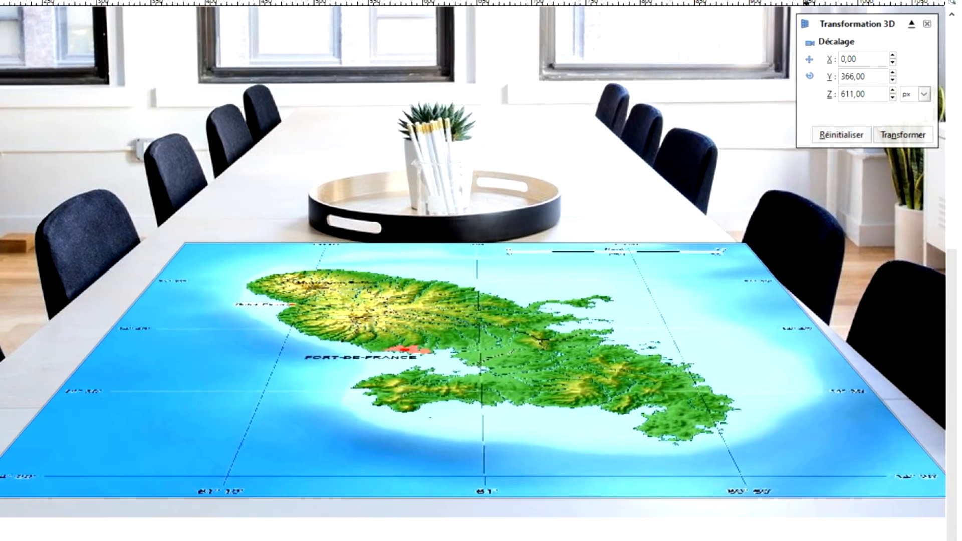
click(893, 62)
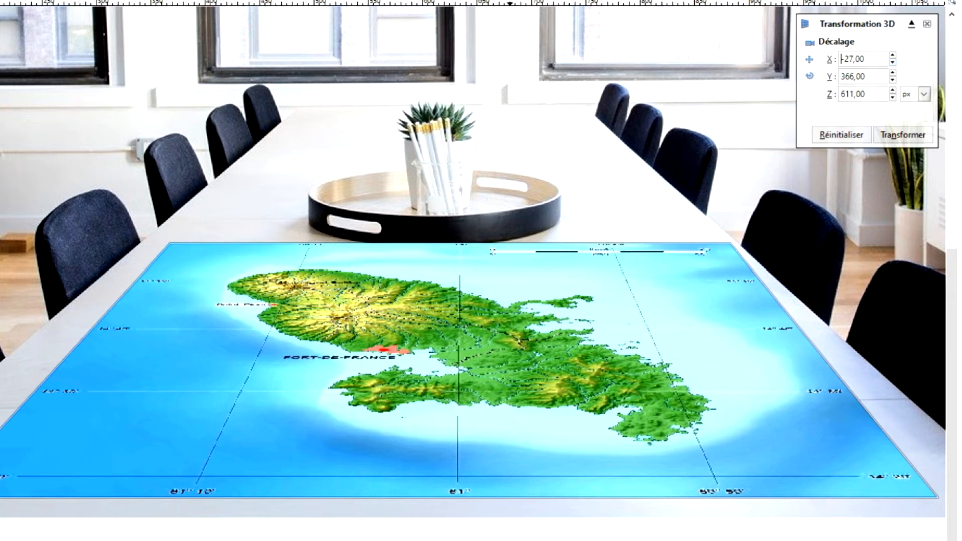
Refine the map's position on the table by setting its Y offset to 388 px and its Z offset to 691 px
scroll(436, 431, down, 1)
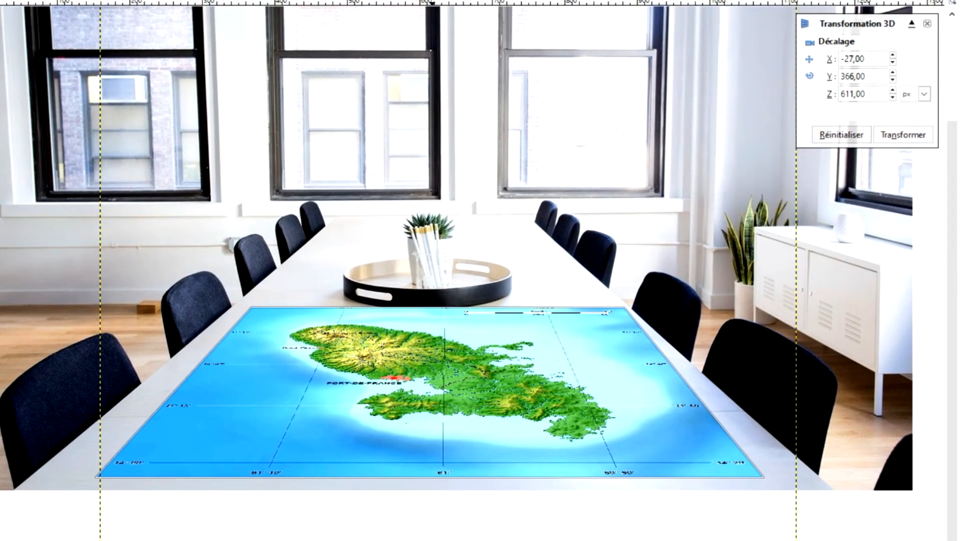
drag(422, 431, 439, 426)
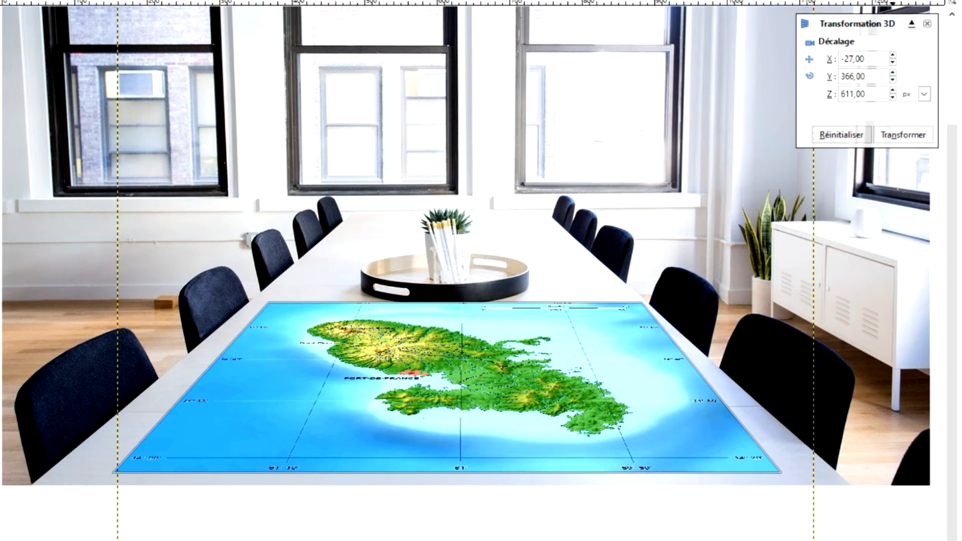
click(892, 80)
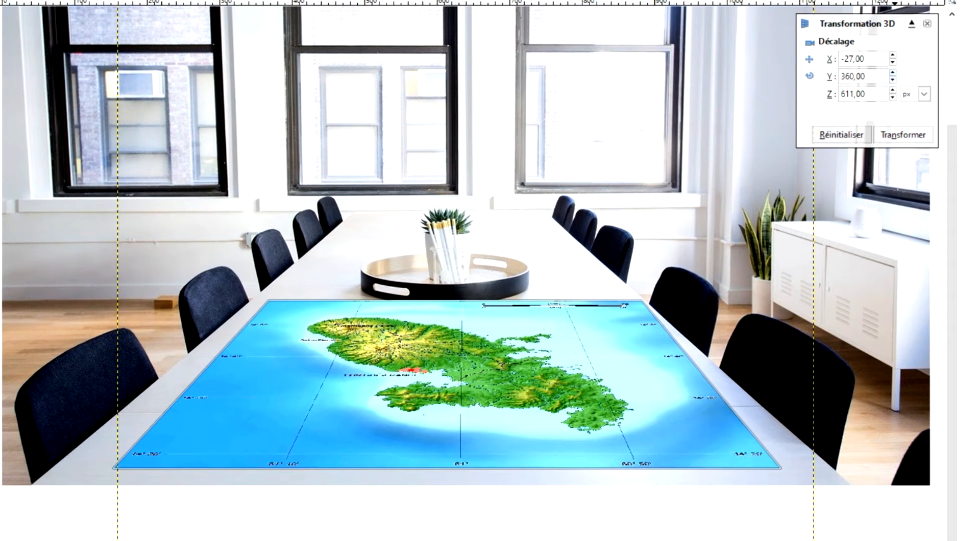
click(893, 73)
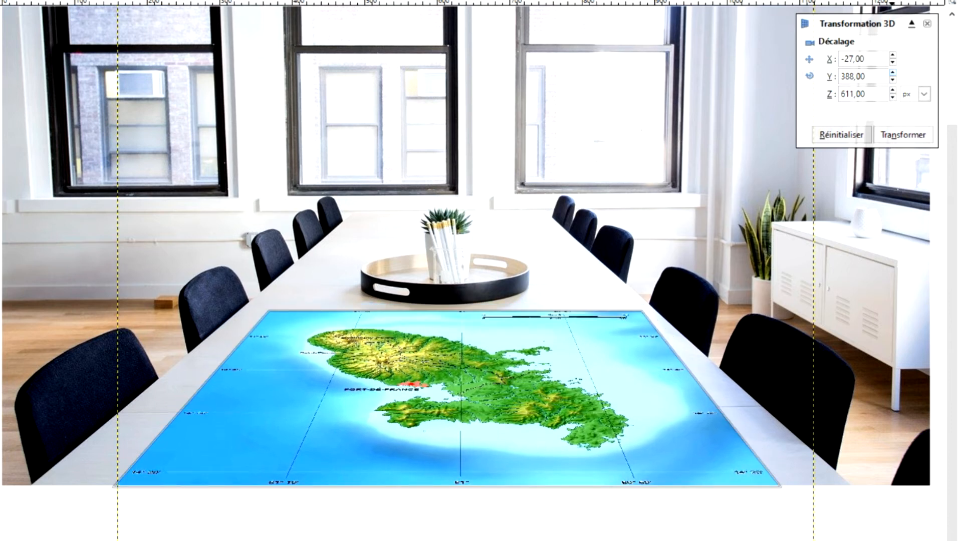
click(893, 91)
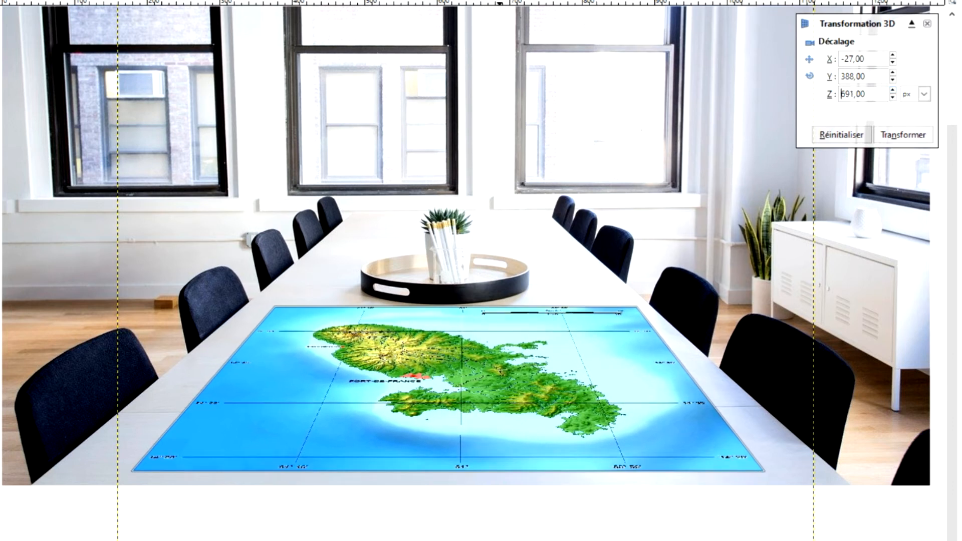
Check the map's fit on the table up close and apply the 3D transformation to the Martinique layer
scroll(411, 354, up, 4)
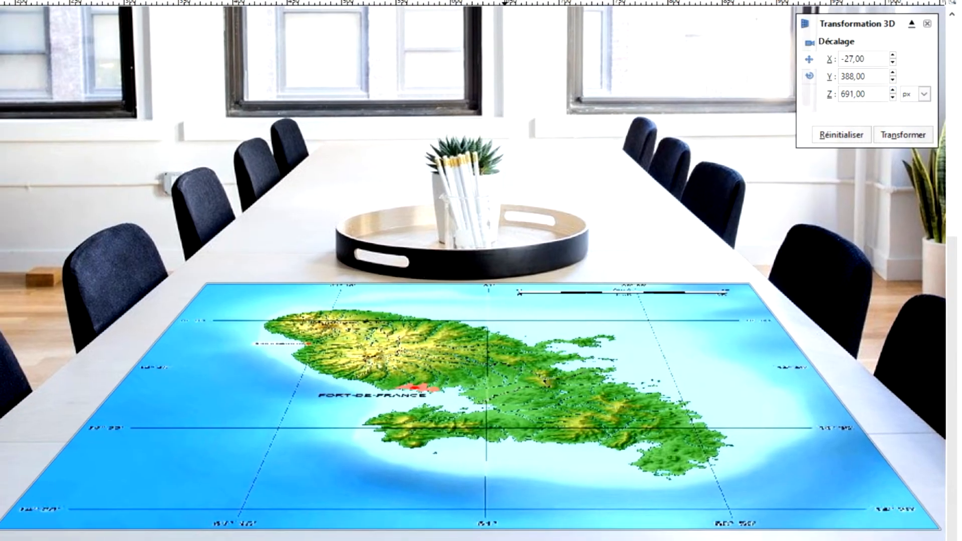
drag(618, 351, 630, 307)
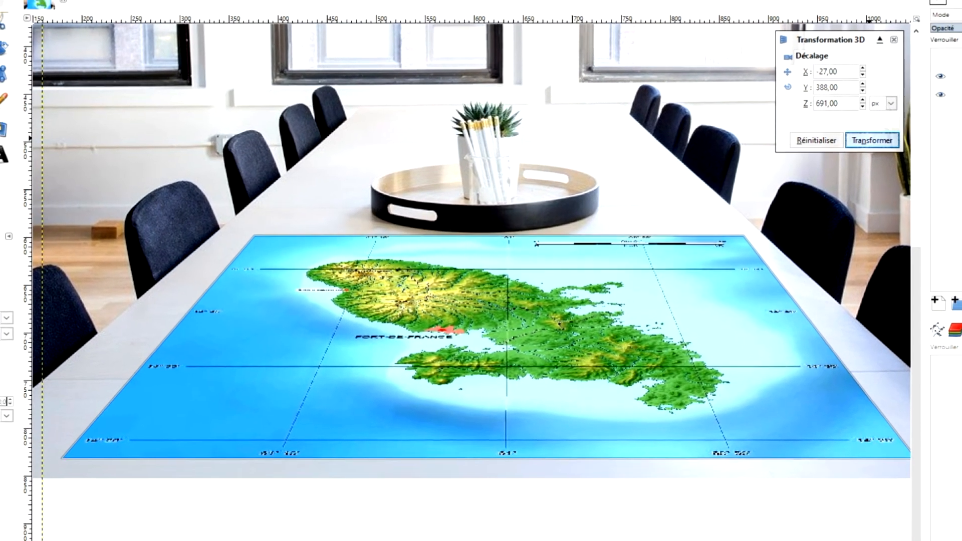
click(904, 135)
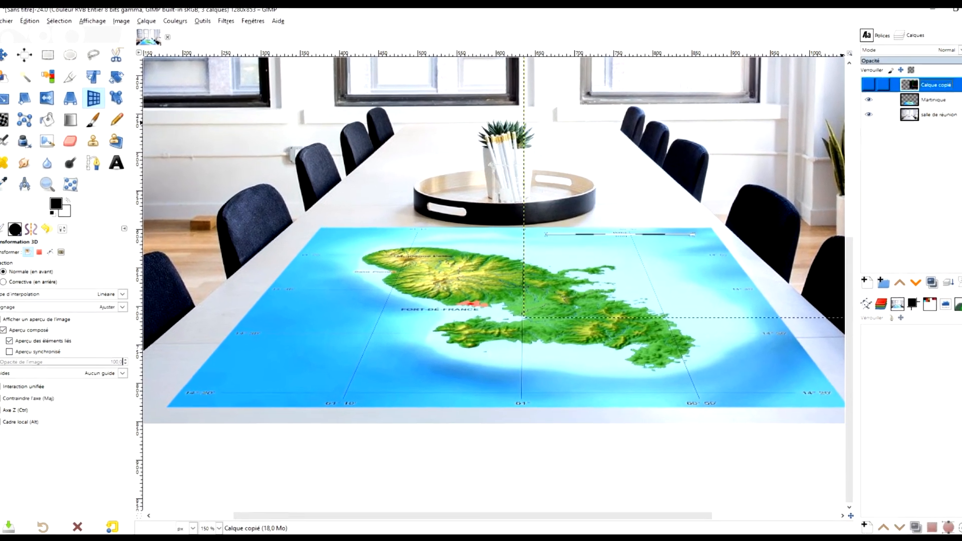
Delete the axes reference layer named Calque copié
scroll(689, 240, down, 2)
drag(704, 227, 601, 274)
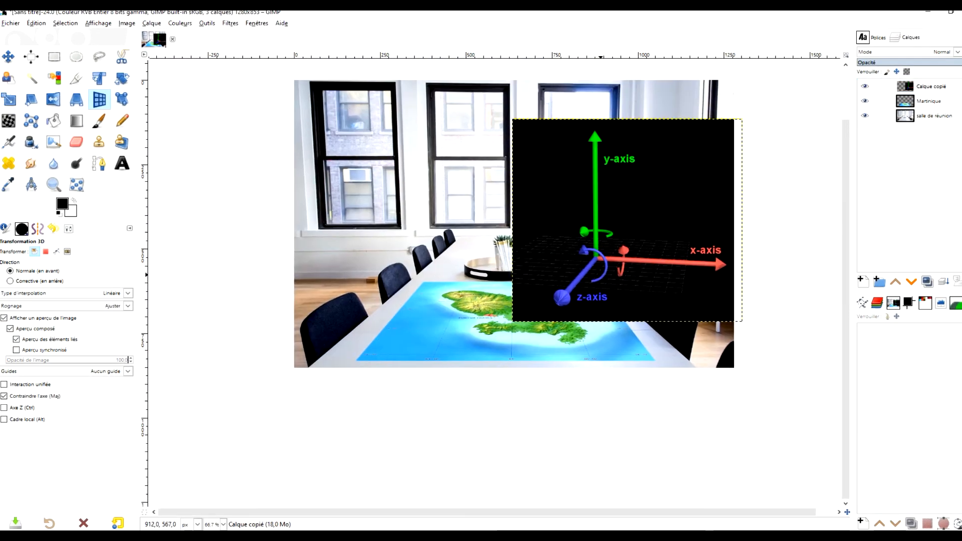
click(931, 87)
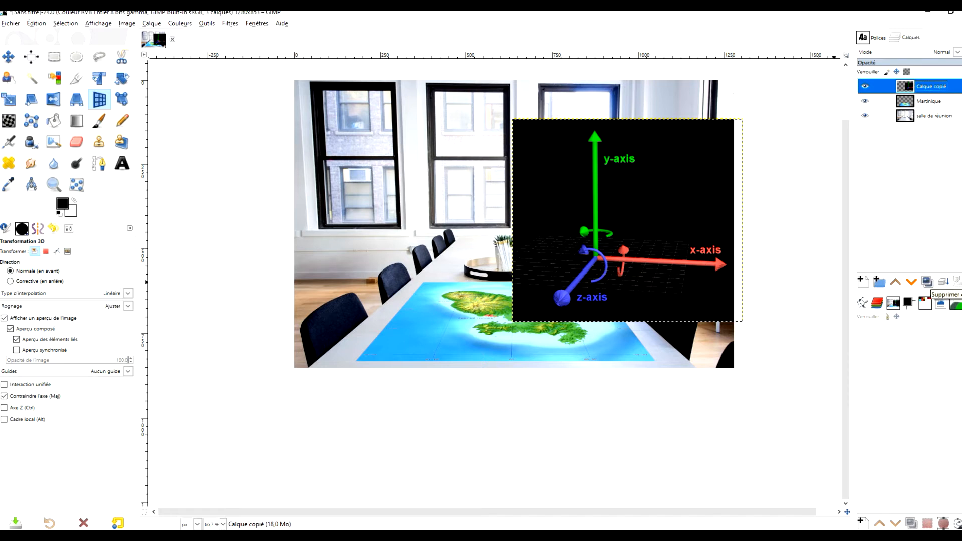
click(955, 282)
Resize the Martinique layer's boundary to the image dimensions
click(929, 86)
scroll(806, 474, up, 1)
drag(805, 474, 719, 474)
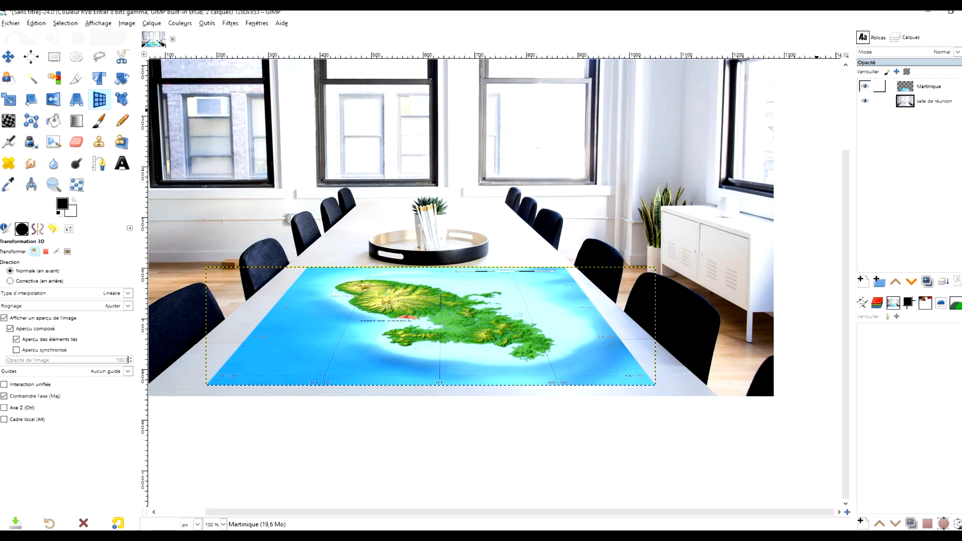
right_click(907, 88)
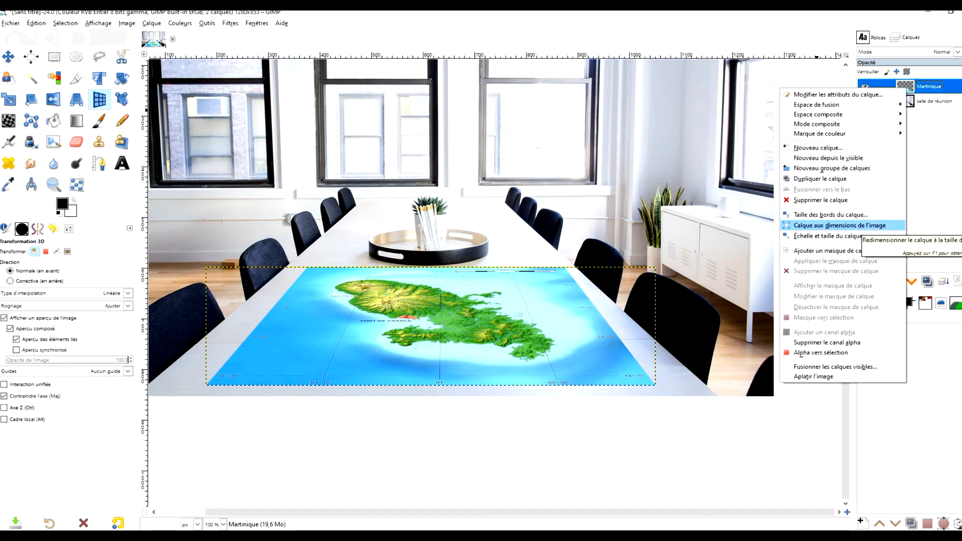
click(840, 226)
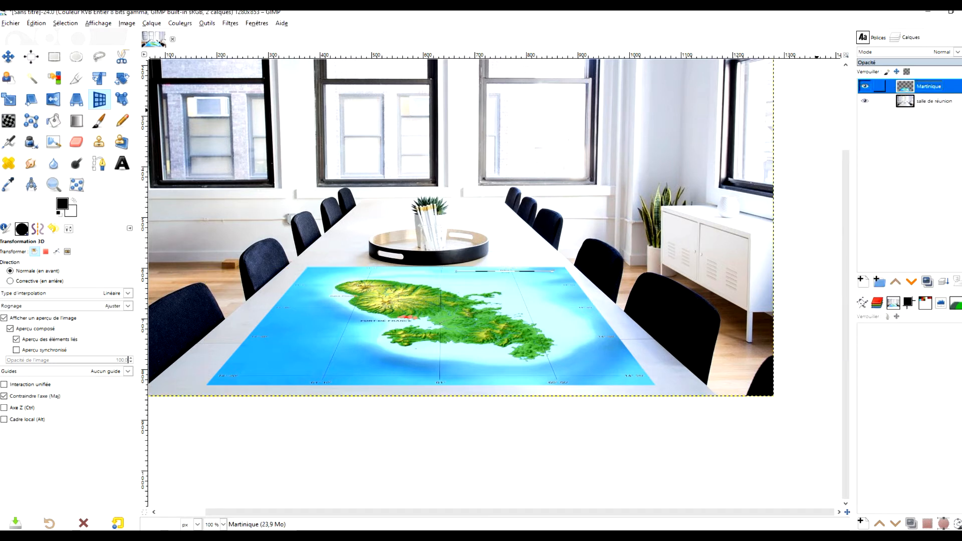
Duplicate the Martinique layer and rename the copy "ombre"
drag(748, 369, 729, 447)
scroll(778, 459, down, 2)
scroll(773, 452, up, 1)
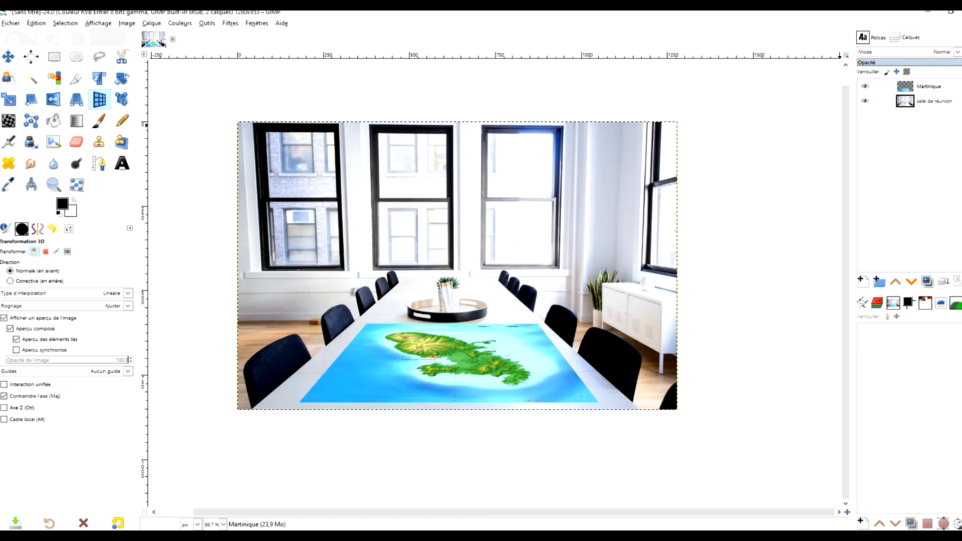
click(928, 281)
double_click(939, 86)
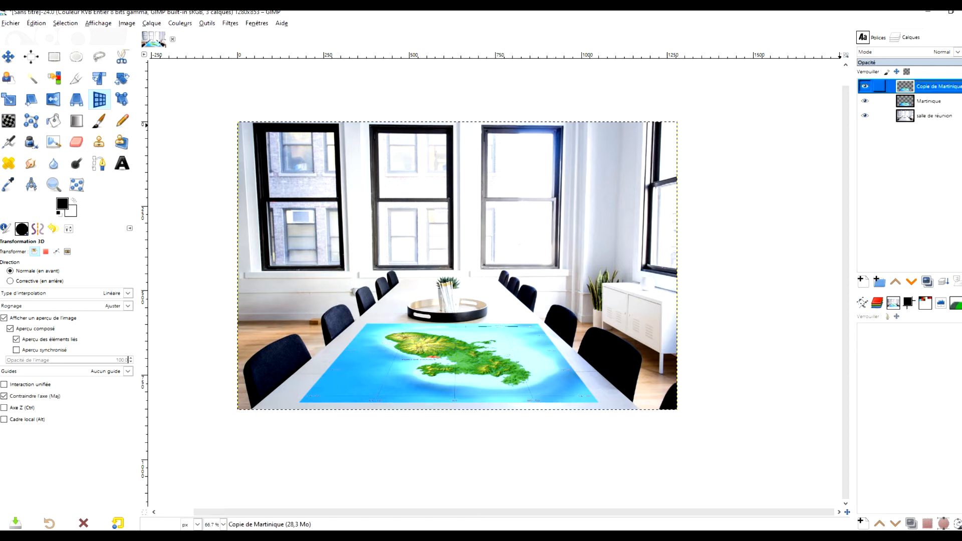
text(ombr)
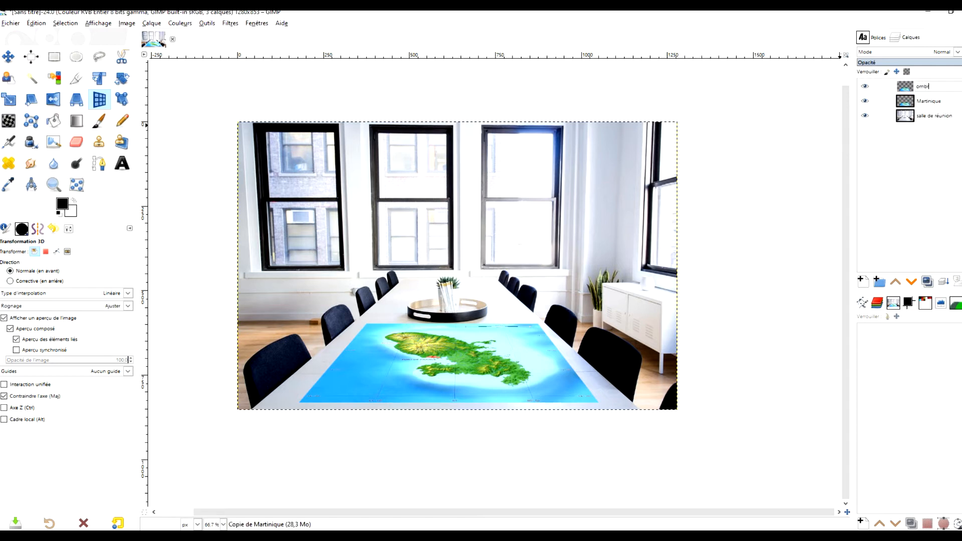
text(e)
key(Return)
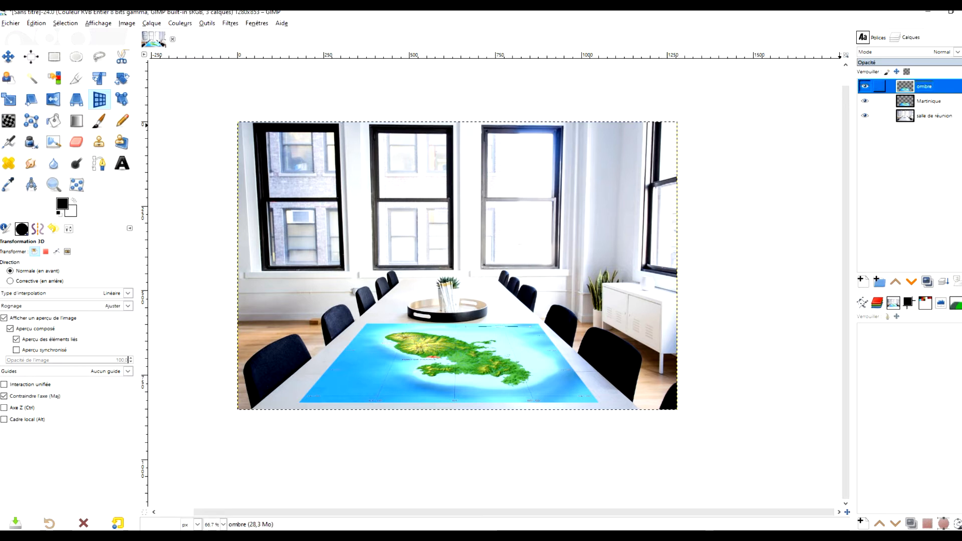
Select the map's shape from the ombre layer's alpha and fill it with the black foreground colour
right_click(907, 86)
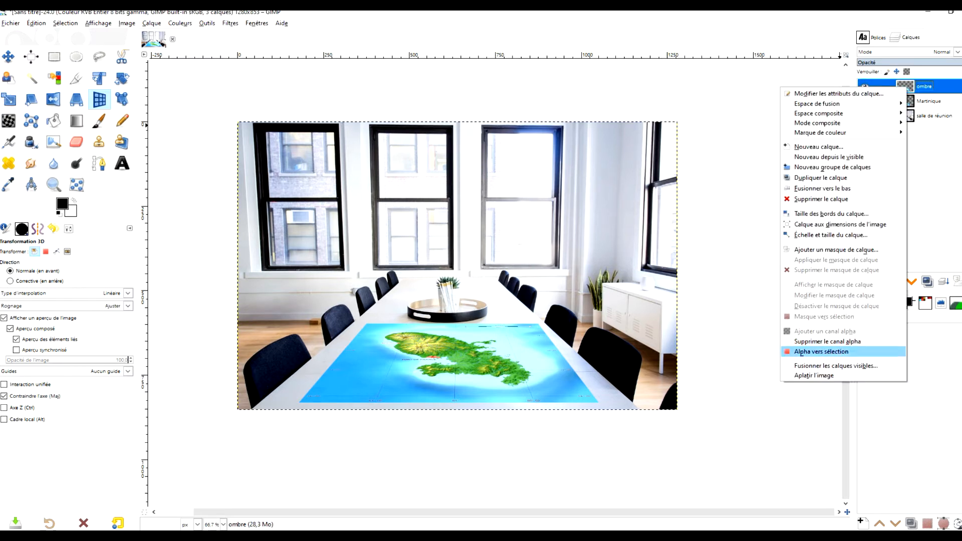
click(827, 351)
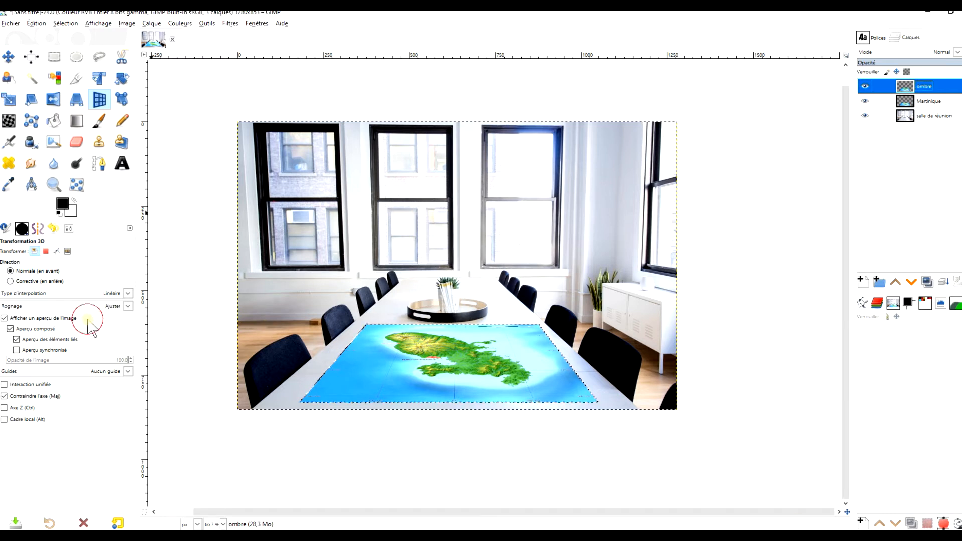
drag(63, 203, 428, 343)
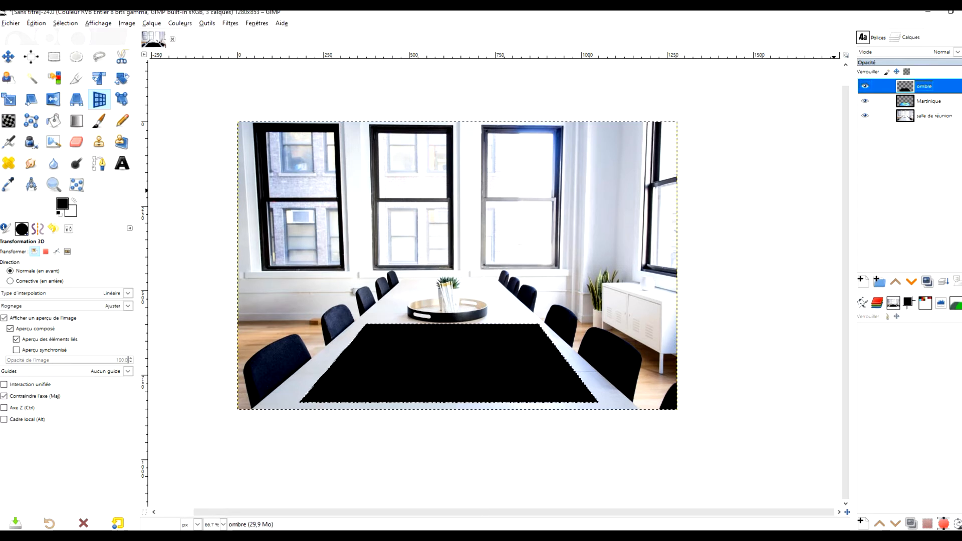
Move the ombre layer below the Martinique layer and clear the selection
click(911, 282)
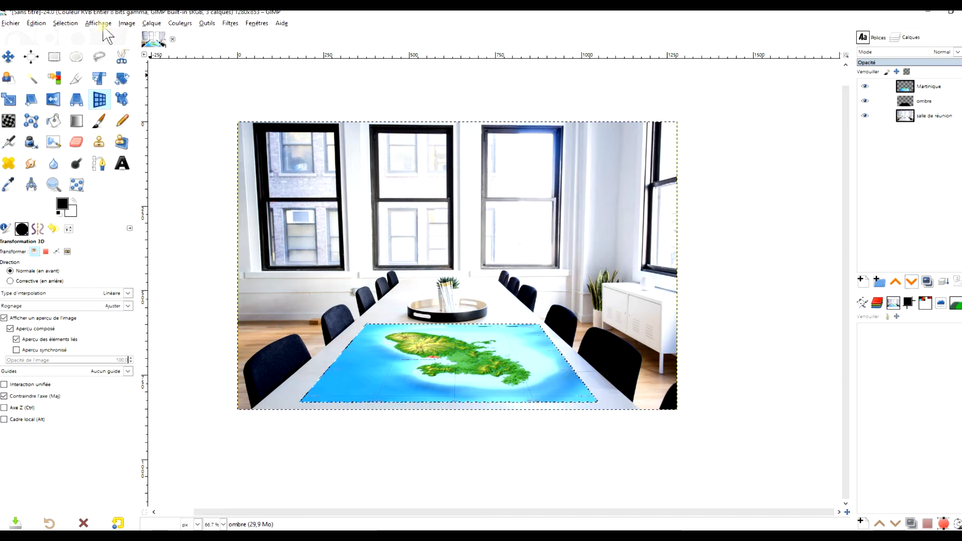
click(65, 23)
click(80, 55)
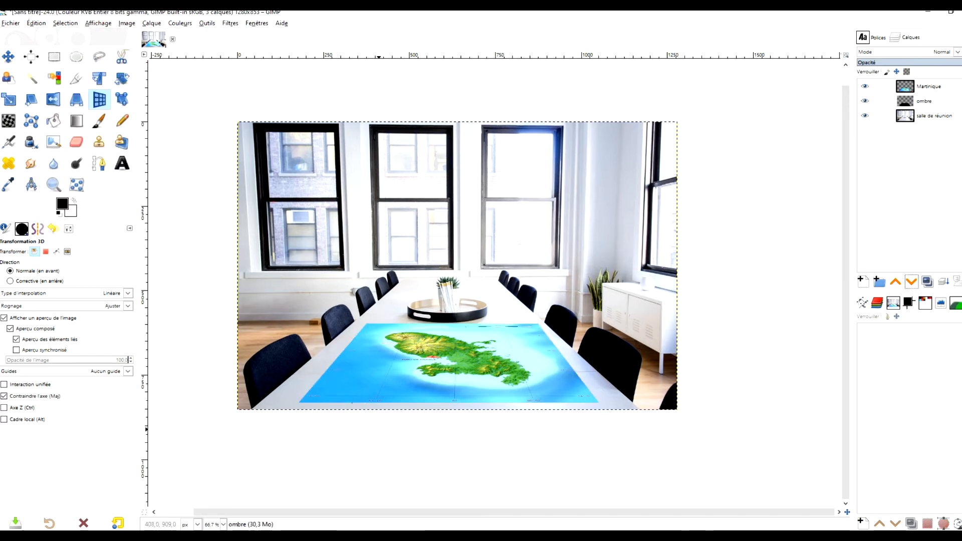
Warp the two front corners of the Martinique layer slightly upward by moving pixels, so the black shadow layer shows beneath
scroll(373, 425, up, 2)
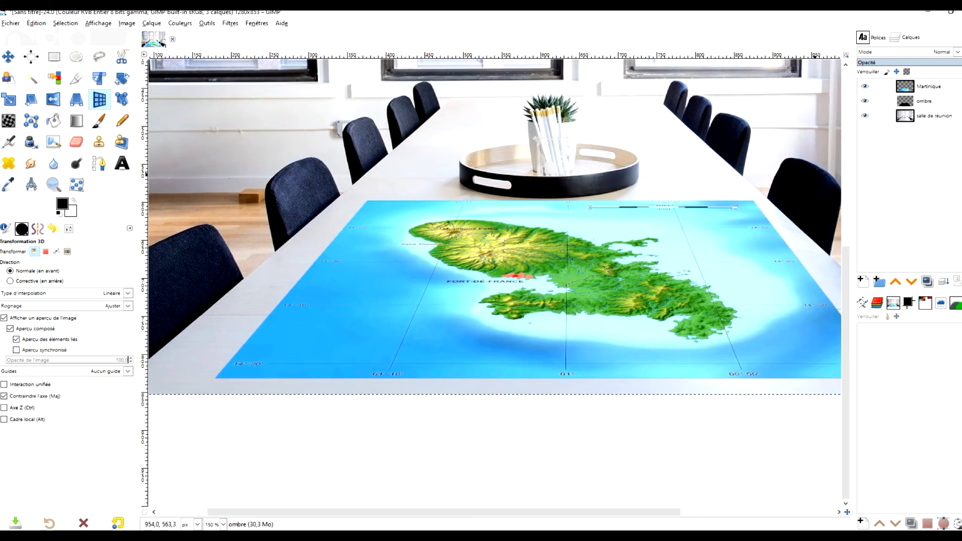
click(929, 87)
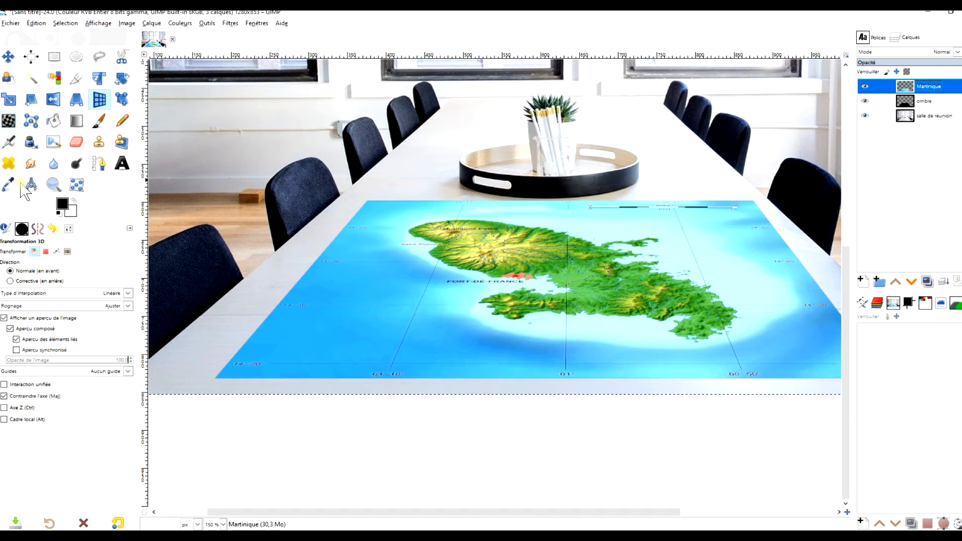
key(w)
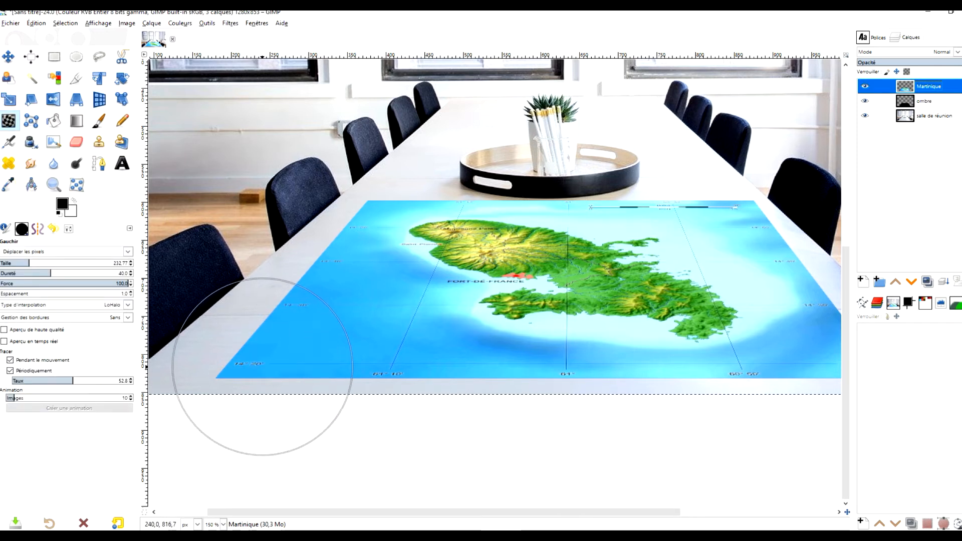
drag(262, 365, 317, 363)
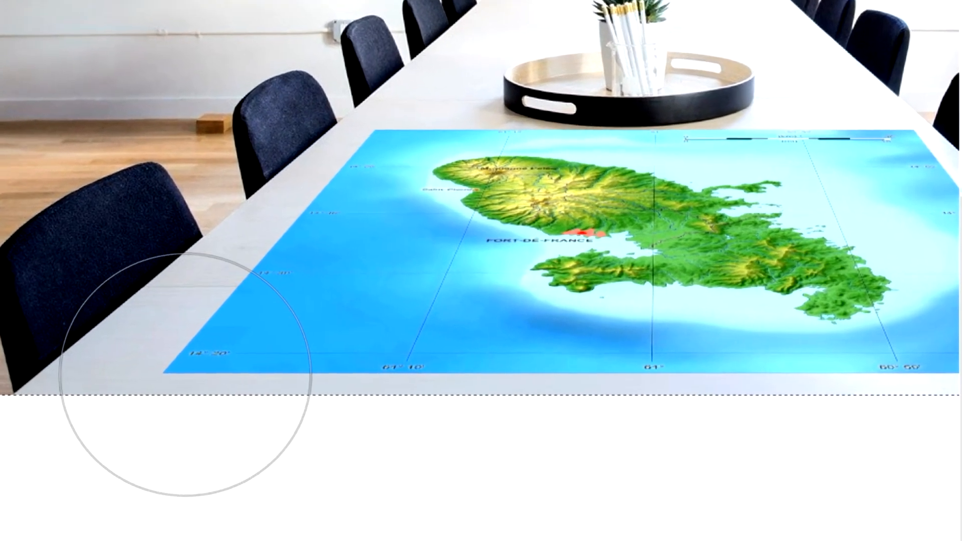
mouse_move(183, 361)
mouse_down()
mouse_move(172, 357)
mouse_move(157, 380)
mouse_move(162, 357)
mouse_move(125, 376)
mouse_move(142, 380)
mouse_move(137, 345)
mouse_move(213, 297)
mouse_move(227, 262)
mouse_move(204, 312)
mouse_move(132, 381)
mouse_move(128, 360)
mouse_up()
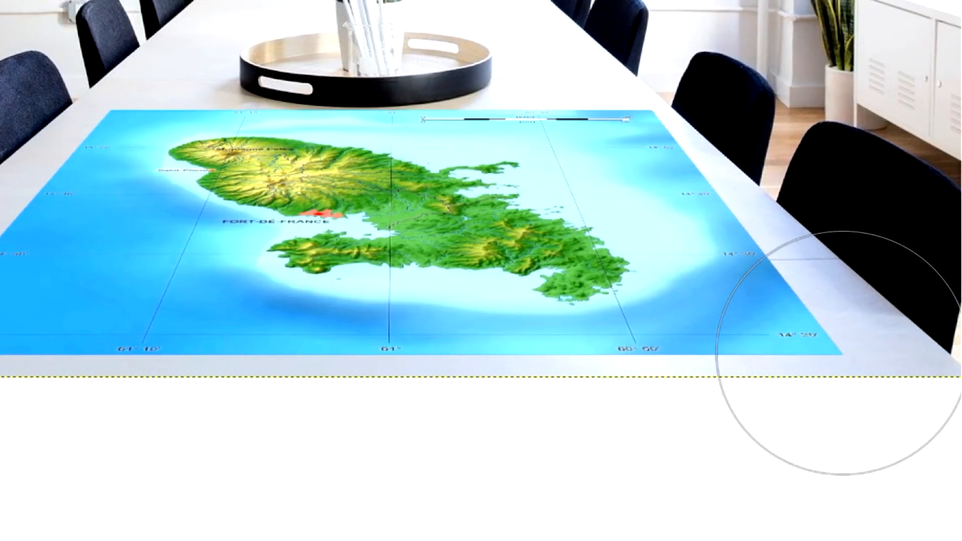
drag(840, 359, 834, 346)
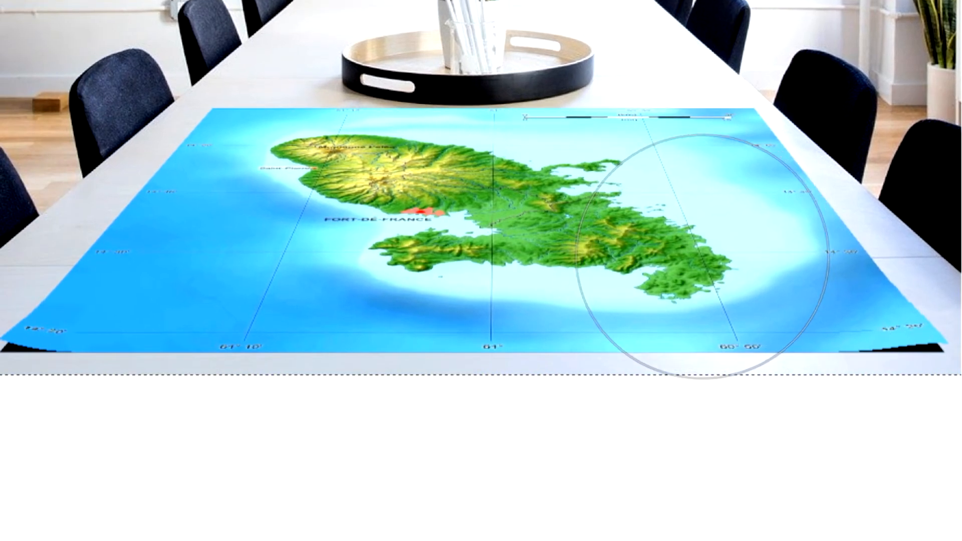
Warp two gentle upward waves into the map's front edge, one on each side of its middle, and apply the warp
drag(175, 377, 176, 372)
key(ctrl+z)
drag(269, 376, 270, 365)
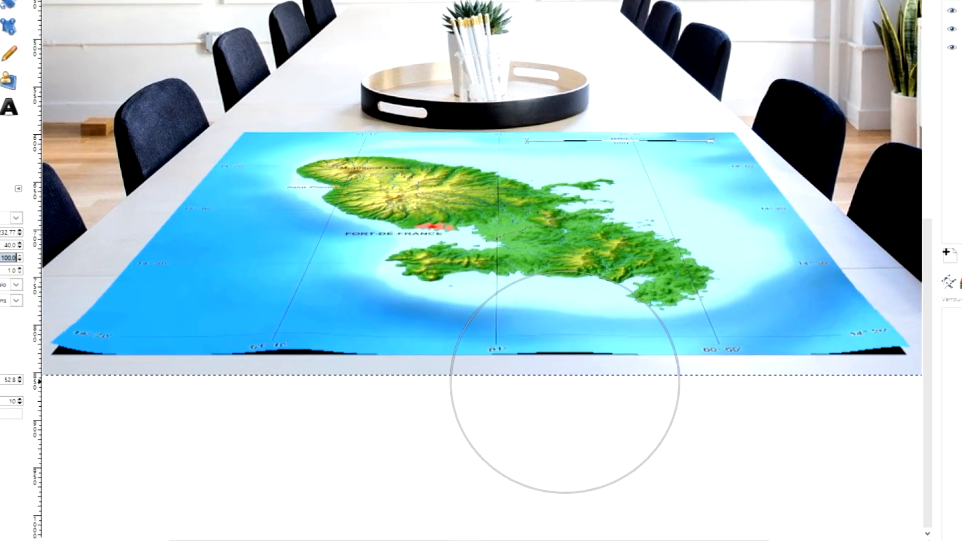
drag(569, 384, 568, 380)
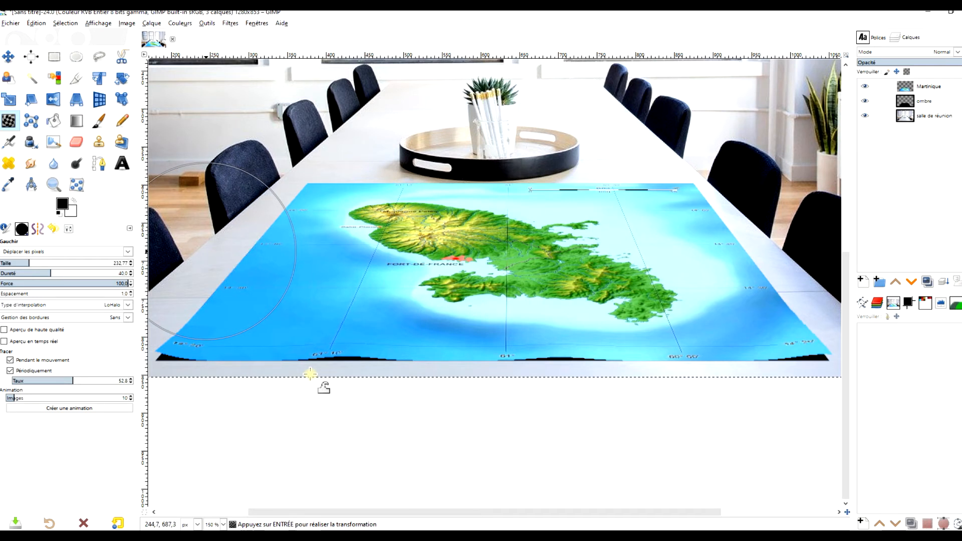
scroll(576, 401, down, 1)
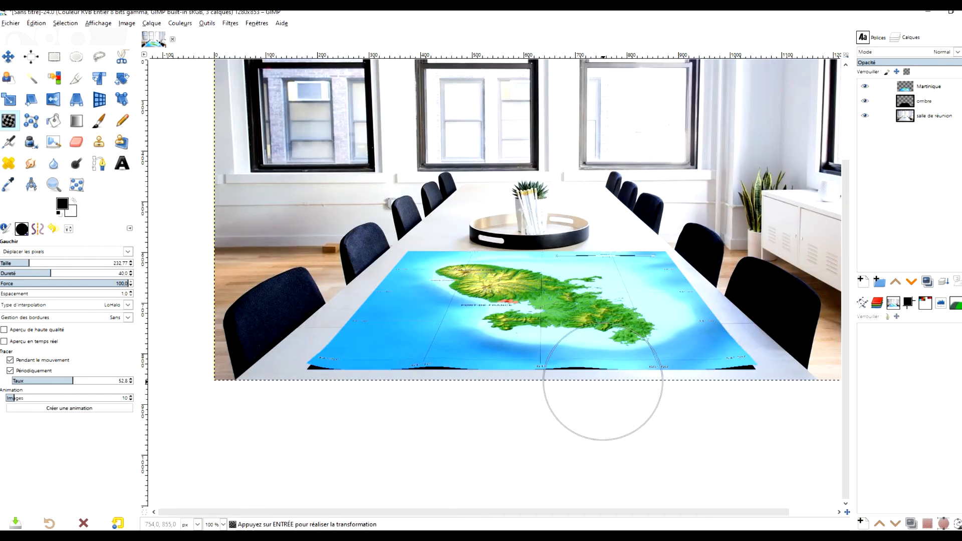
scroll(599, 380, up, 1)
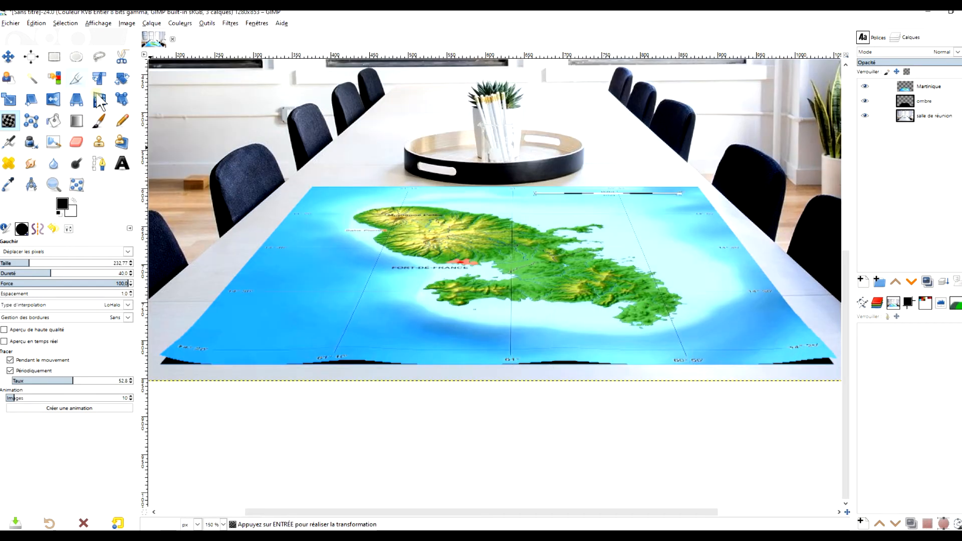
click(54, 57)
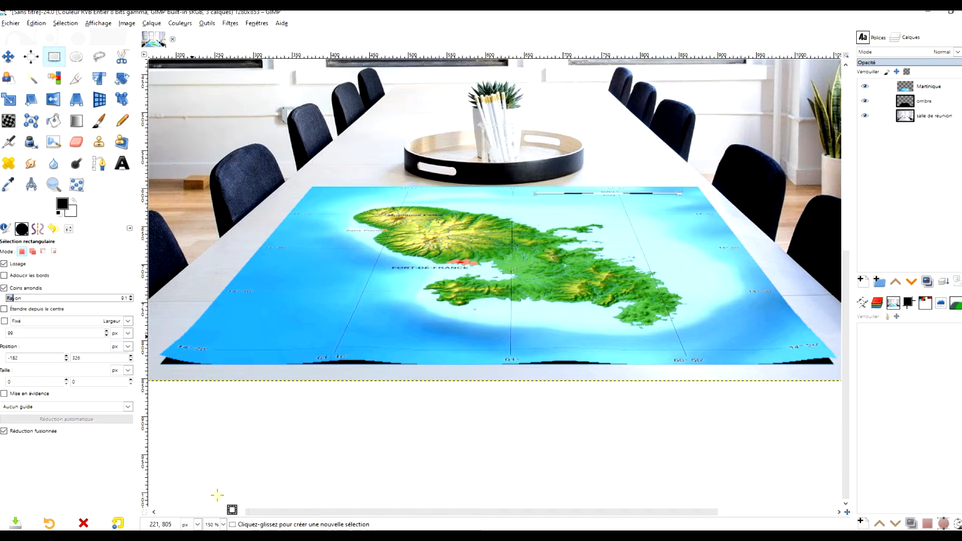
drag(522, 342, 540, 343)
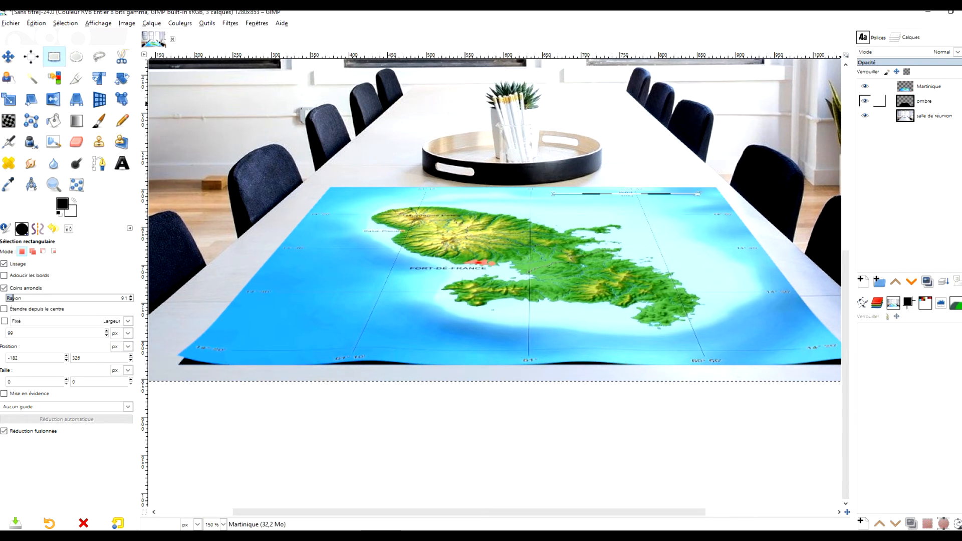
Select the ombre layer and reduce its opacity to roughly three quarters
click(925, 101)
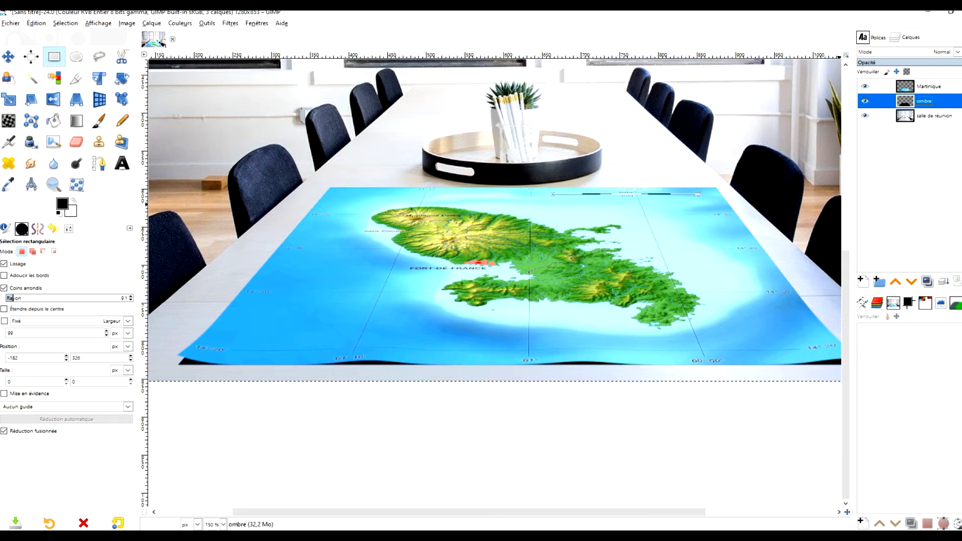
click(934, 63)
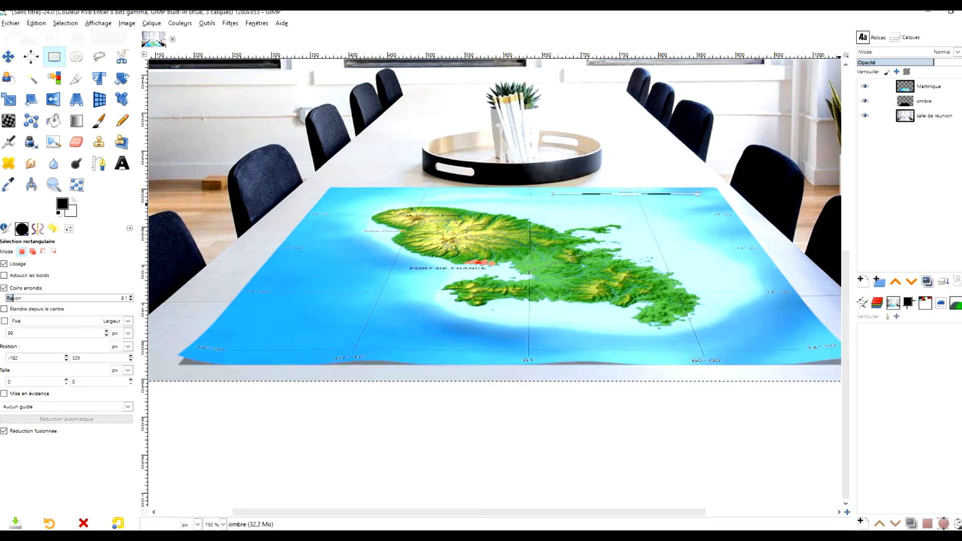
scroll(688, 301, down, 1)
scroll(687, 301, up, 2)
drag(688, 302, 692, 245)
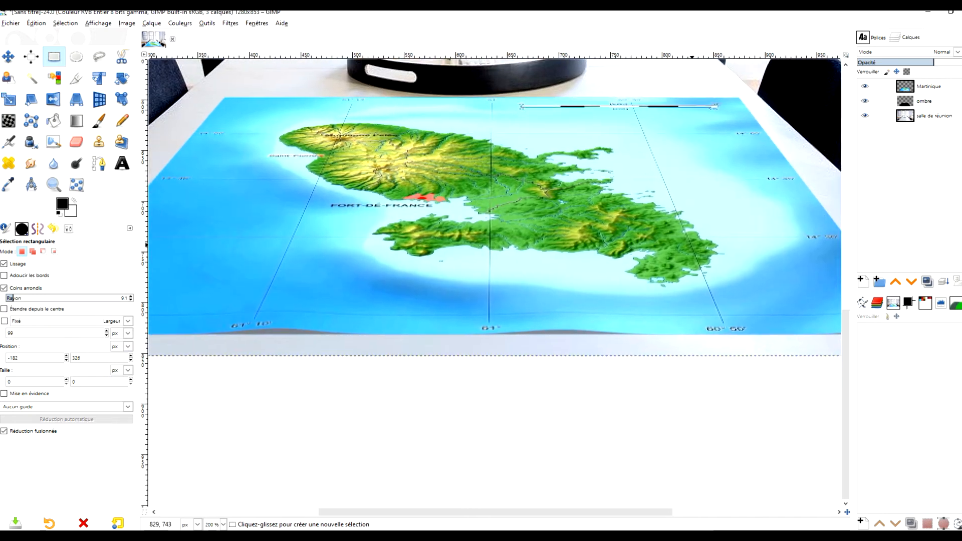
Apply a Gaussian blur of 2.50 in X and Y to the ombre layer
click(213, 23)
mouse_move(230, 23)
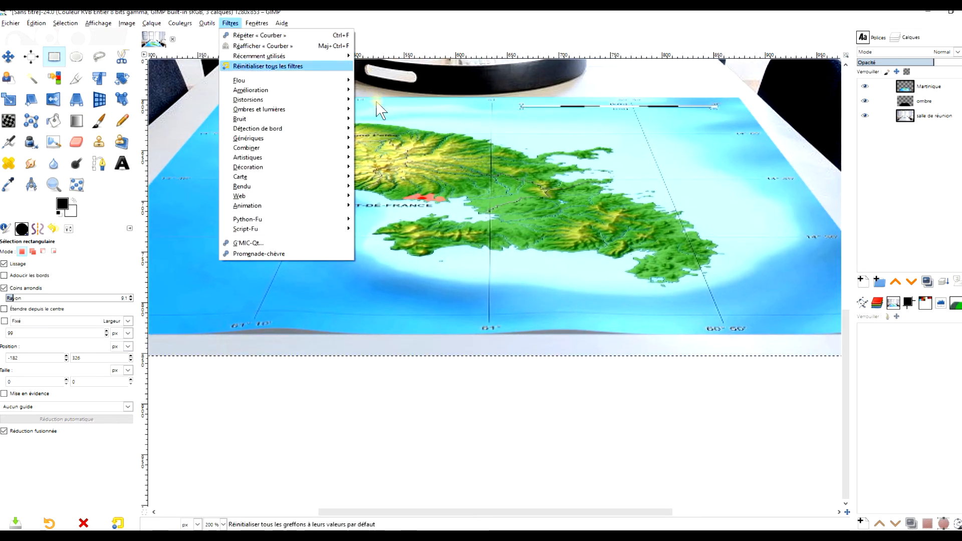
mouse_move(252, 80)
click(389, 91)
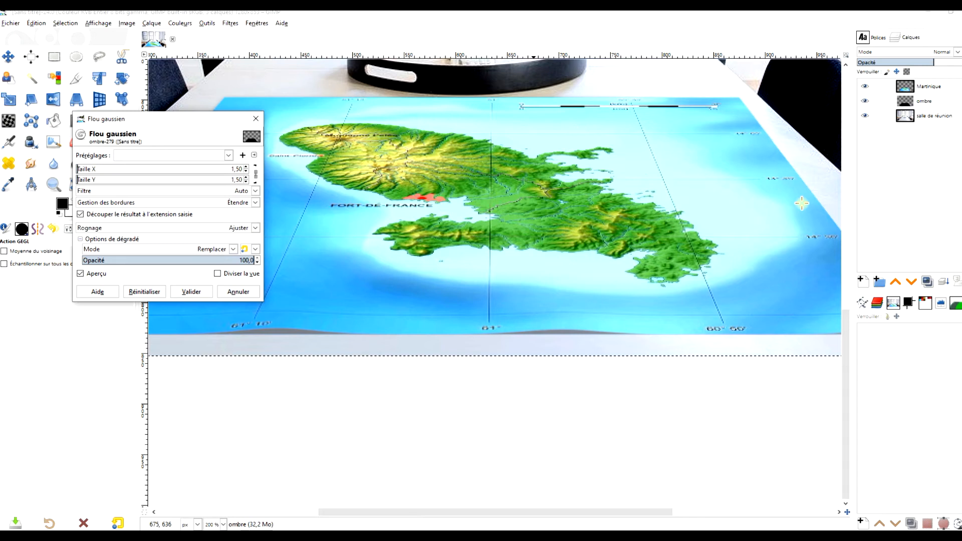
click(245, 167)
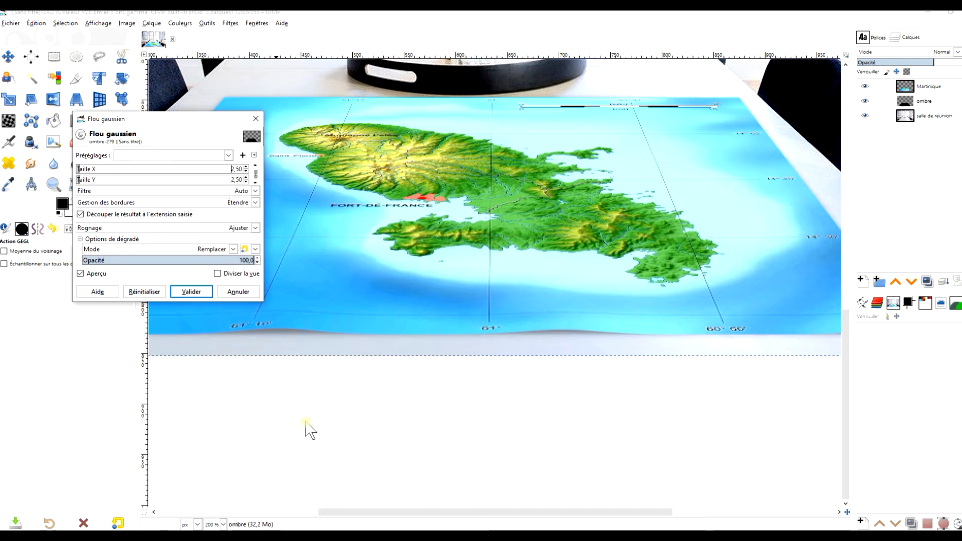
click(191, 291)
Raise the ombre layer's opacity to nearly full and check the shadow along the map's front edge
drag(934, 63, 959, 63)
scroll(846, 368, down, 2)
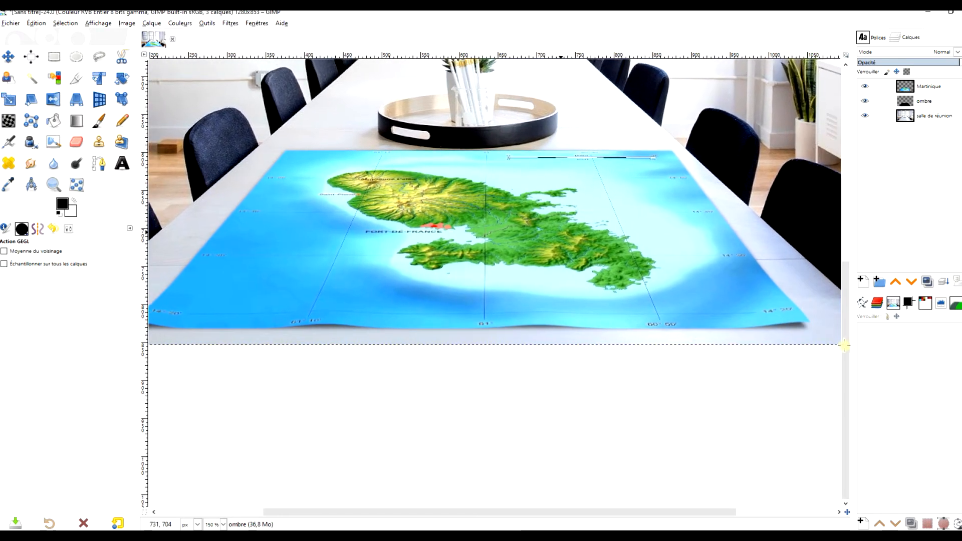
scroll(845, 345, up, 1)
scroll(808, 373, up, 1)
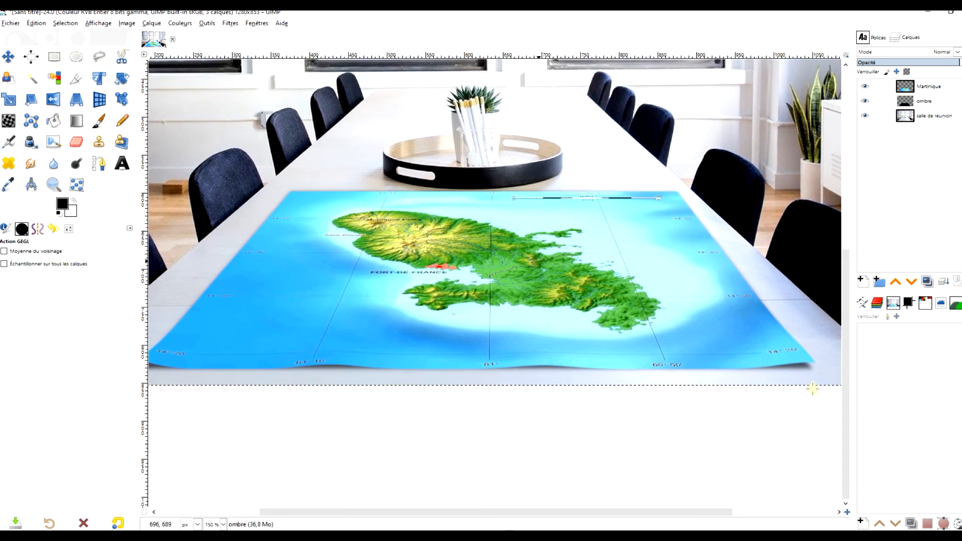
Add the text "MARTINIQUE" above the Martinique layer, in a wide text box over the table behind the map
click(929, 87)
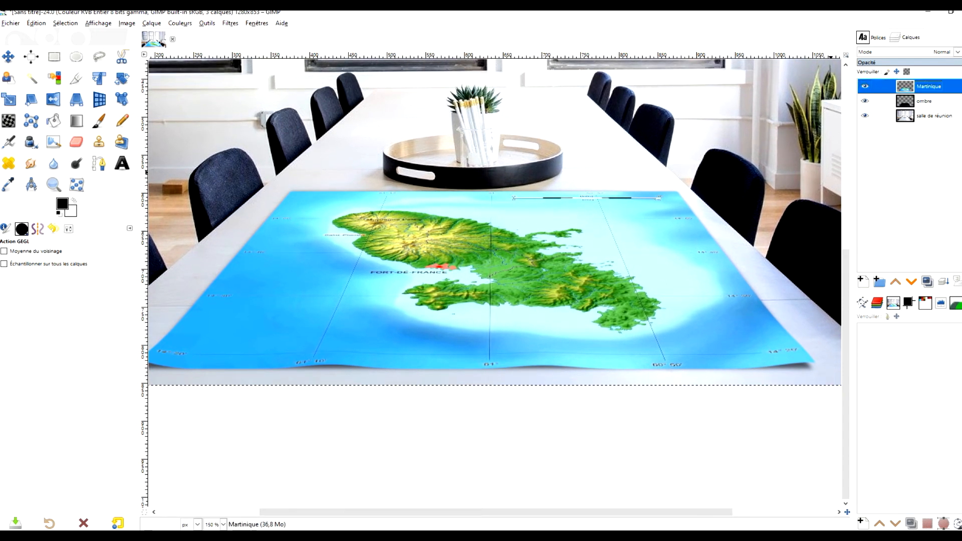
key(t)
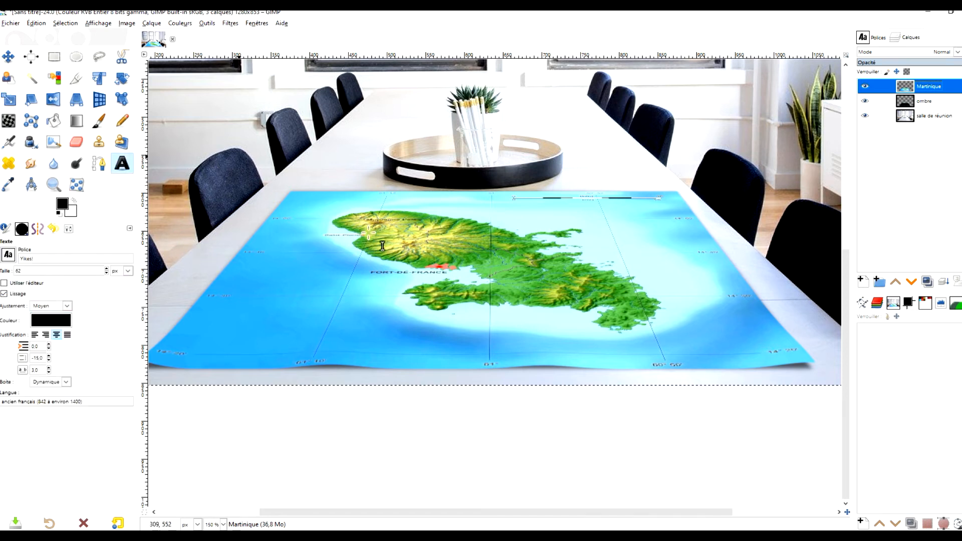
drag(249, 130, 671, 250)
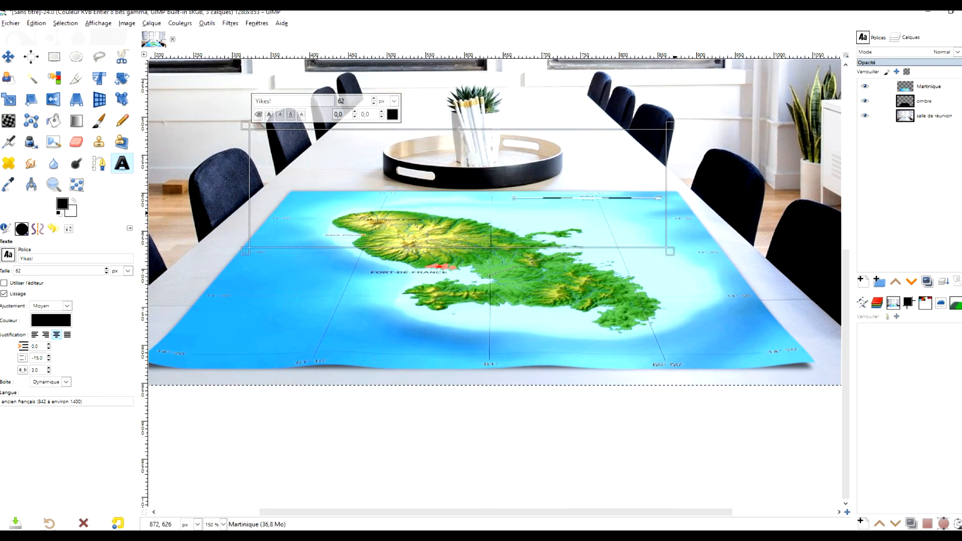
text(MARTINIQUE)
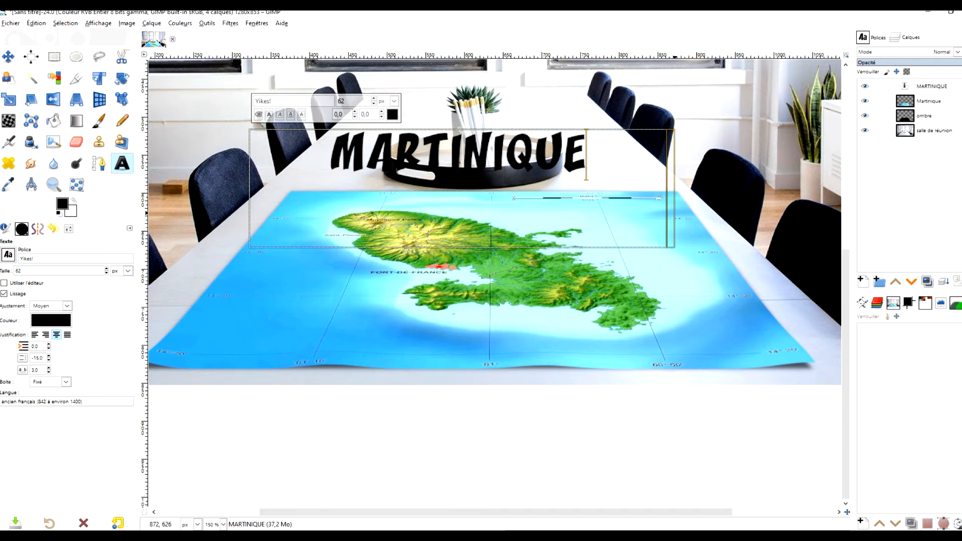
Change the colour of the whole MARTINIQUE text to blue 1f00de
key(ctrl+a)
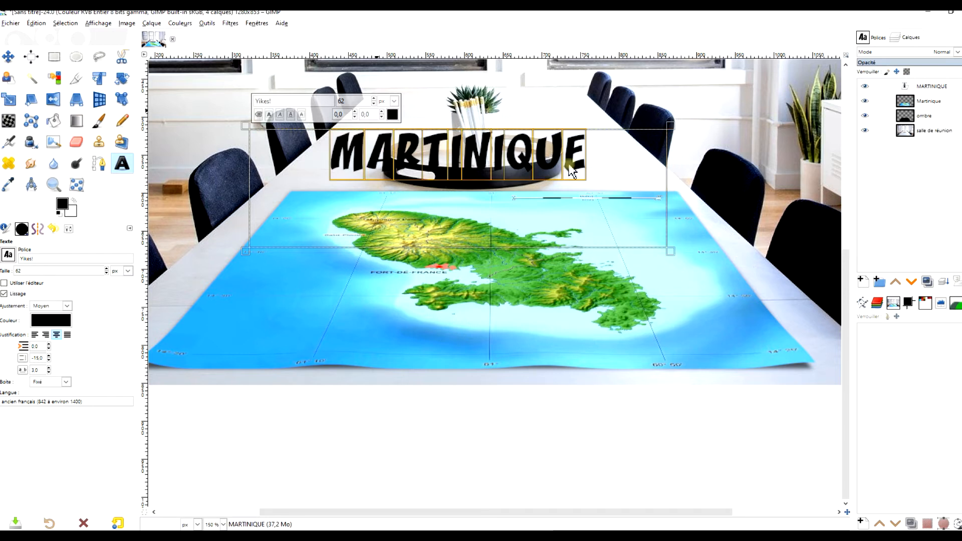
click(393, 114)
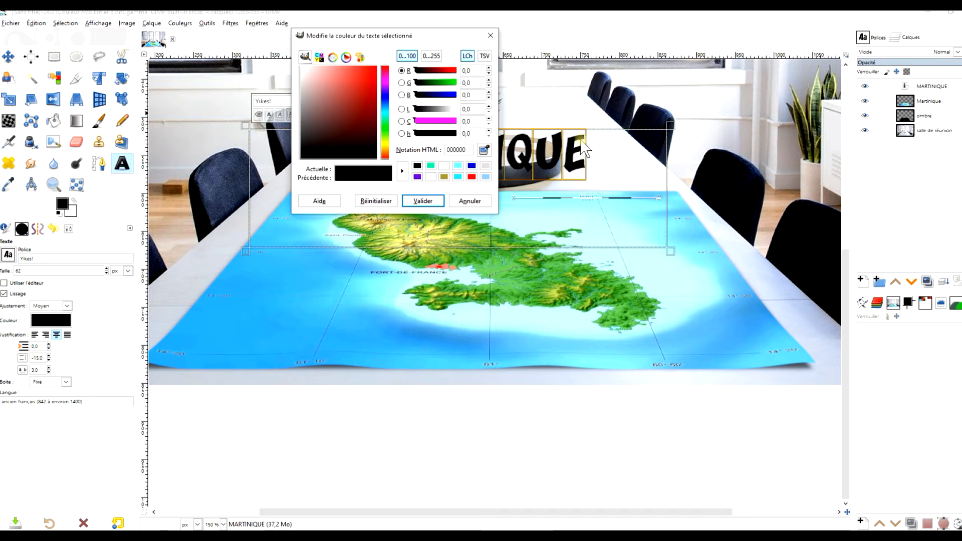
click(386, 95)
click(376, 78)
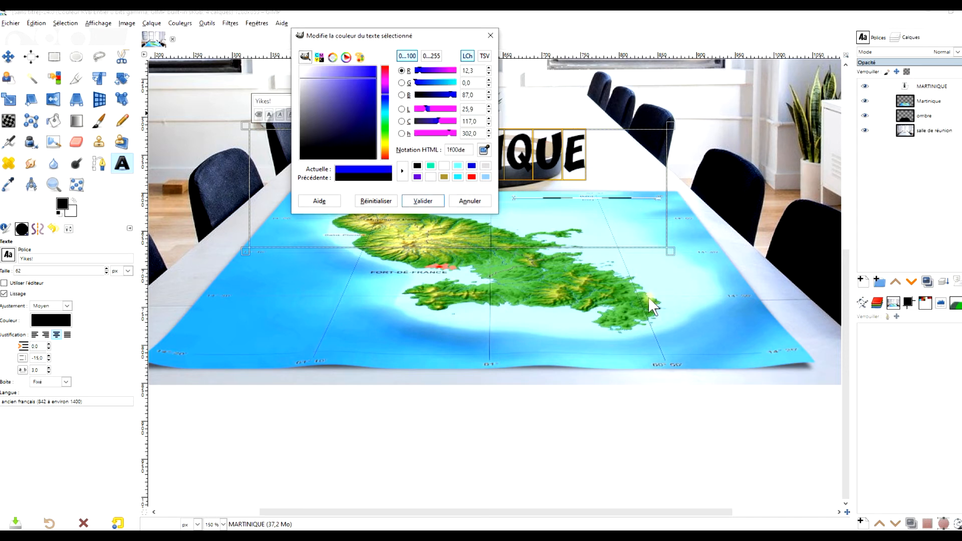
click(423, 201)
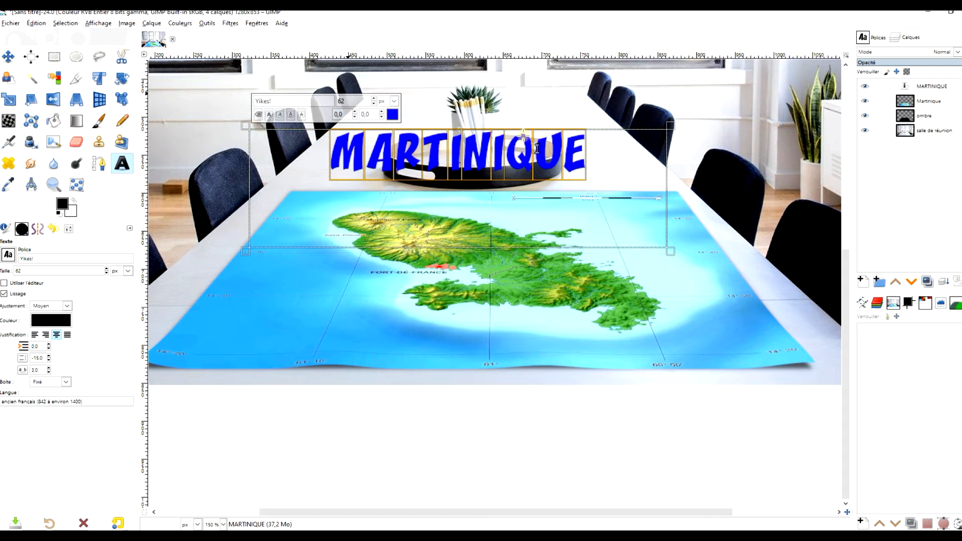
Enlarge the MARTINIQUE text until it spans most of its box's width and finish editing the text
click(373, 99)
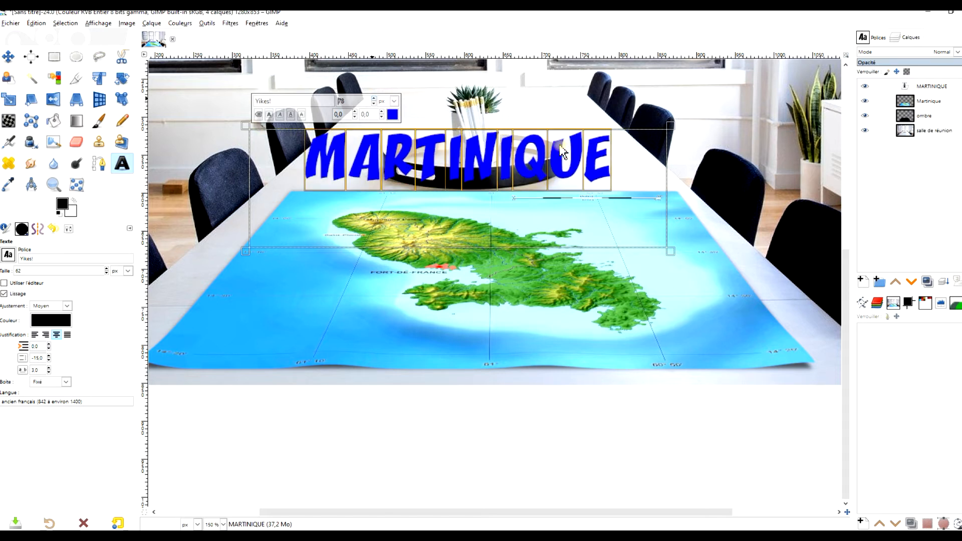
click(373, 98)
click(54, 56)
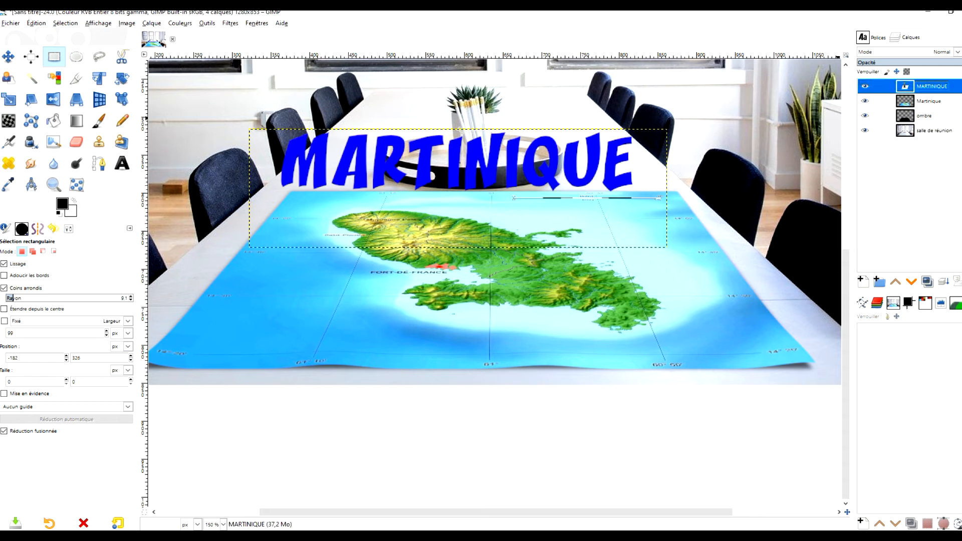
Duplicate the MARTINIQUE text layer, hide the original and extend the copy to the image dimensions
key(shift+ctrl+d)
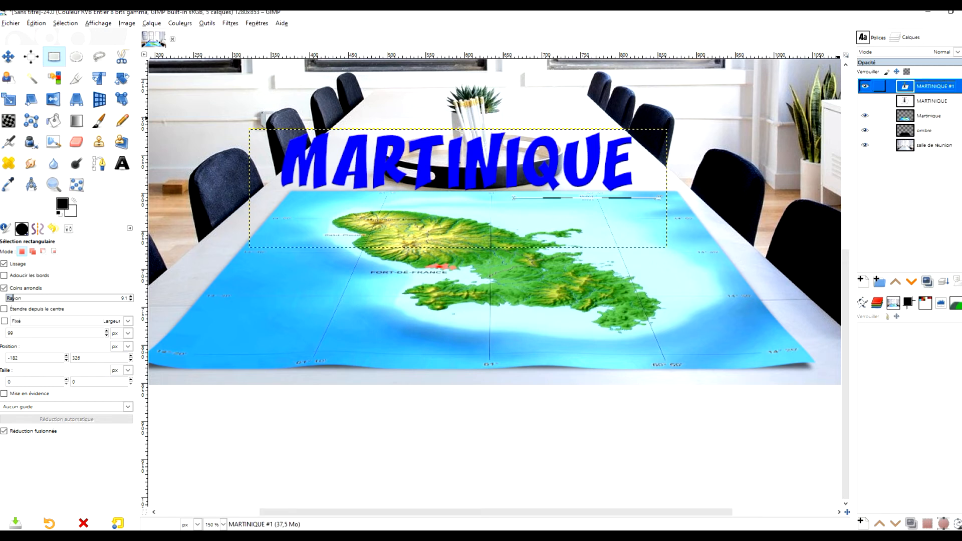
right_click(910, 89)
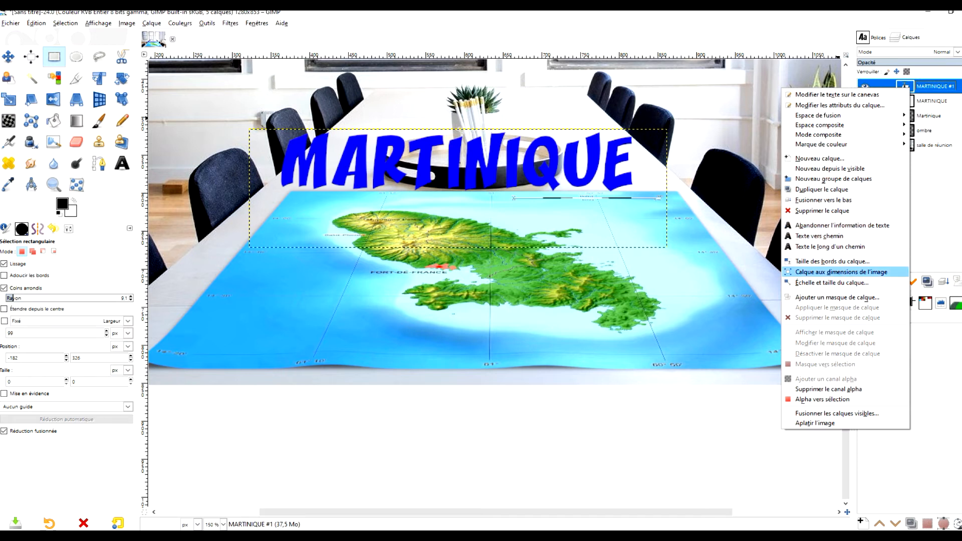
click(835, 272)
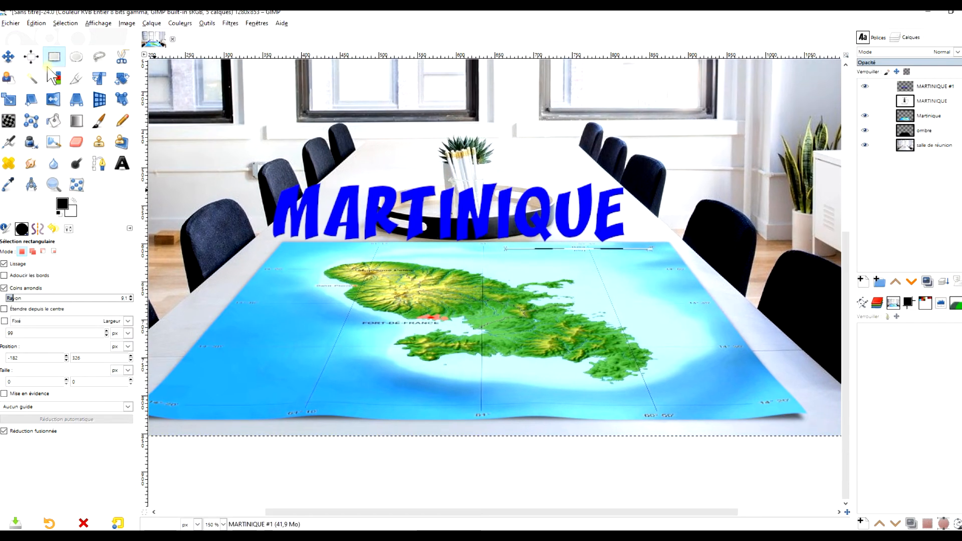
Crop the MARTINIQUE #1 layer to a square-cornered rectangular selection of about 624 × 276 px around the title, and clear the selection
drag(225, 101, 707, 310)
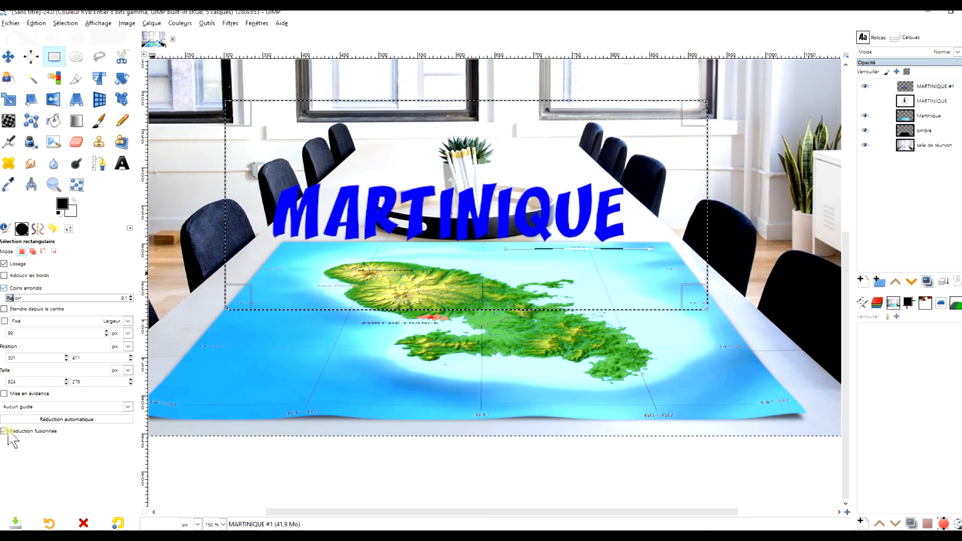
click(5, 339)
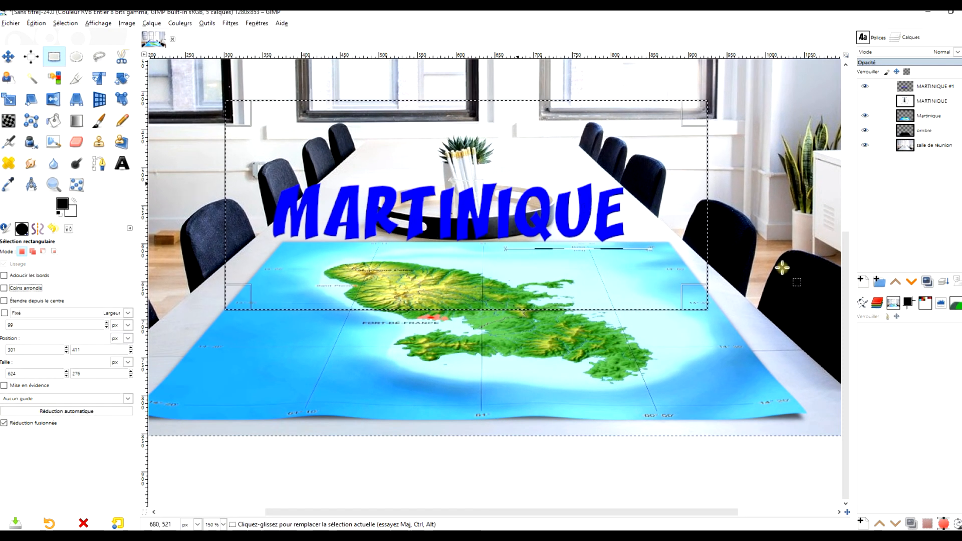
click(151, 23)
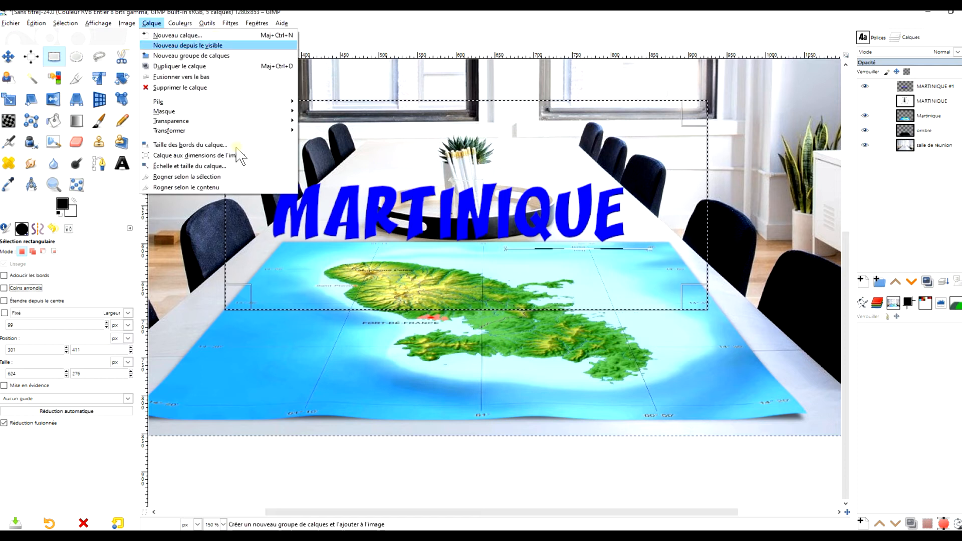
click(191, 176)
click(459, 164)
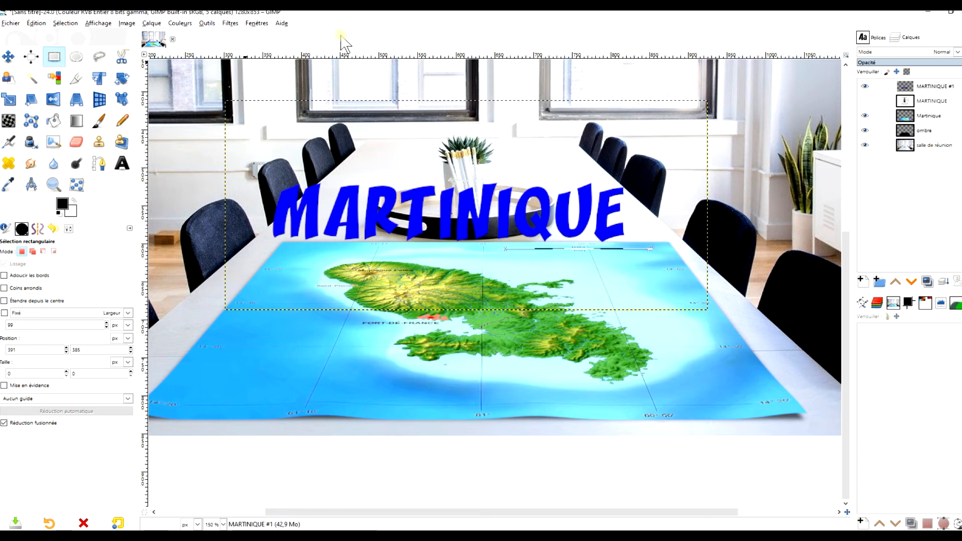
Open the Curve Bend filter on the cropped title and reset the upper and lower curves with the smooth curve type
click(230, 23)
mouse_move(346, 89)
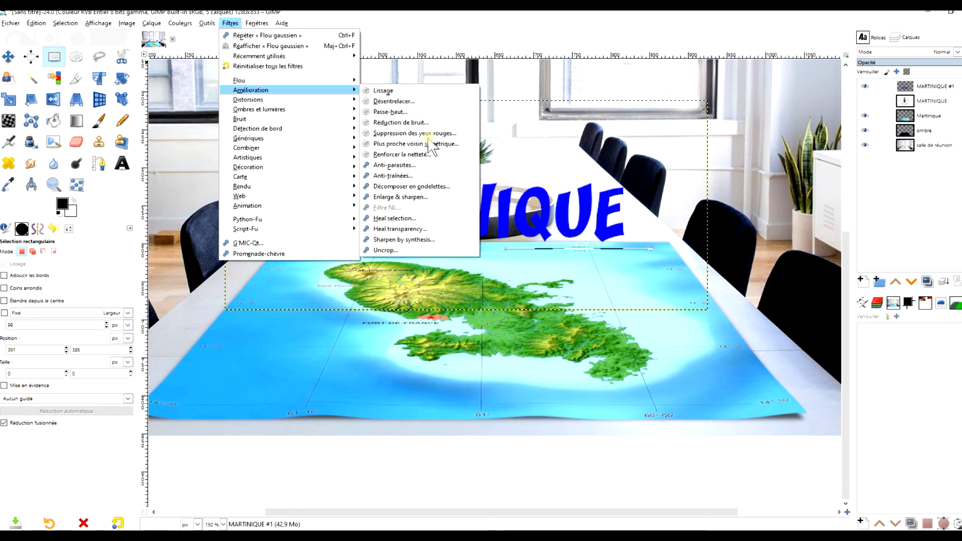
mouse_move(301, 100)
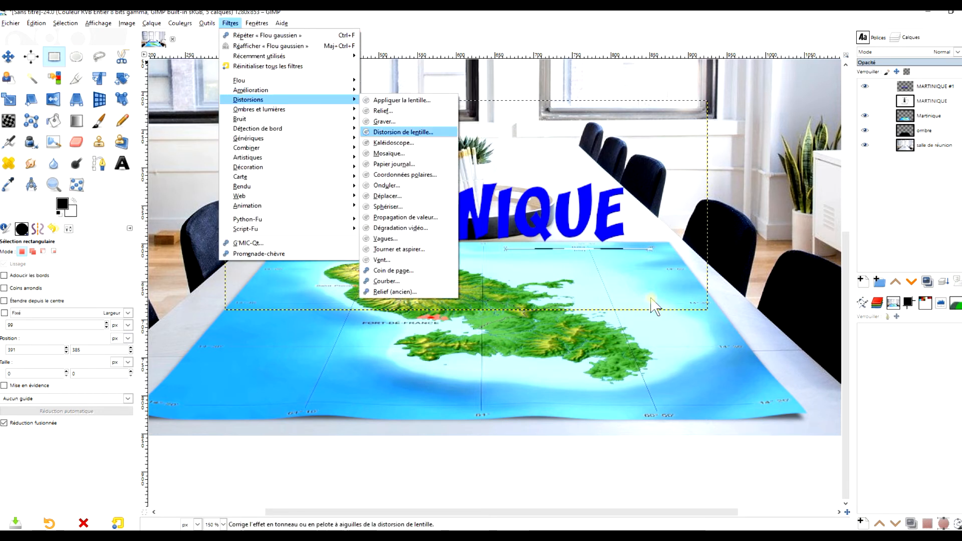
click(609, 430)
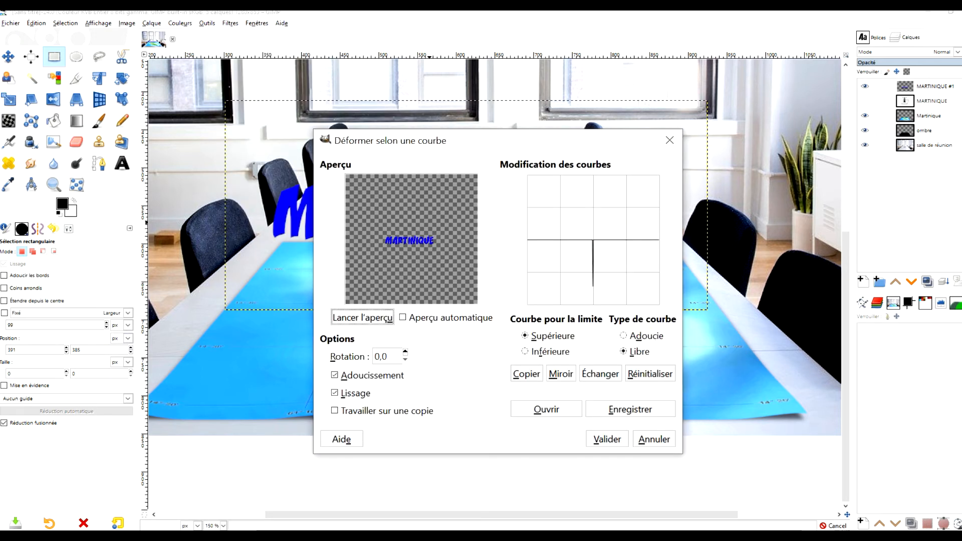
click(650, 374)
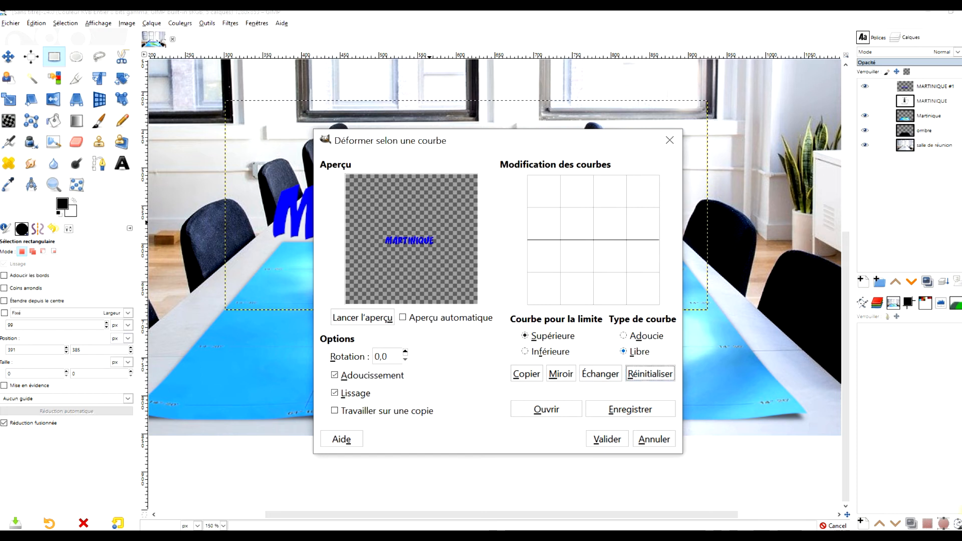
click(625, 336)
click(650, 374)
click(547, 352)
click(650, 374)
key(alt+s)
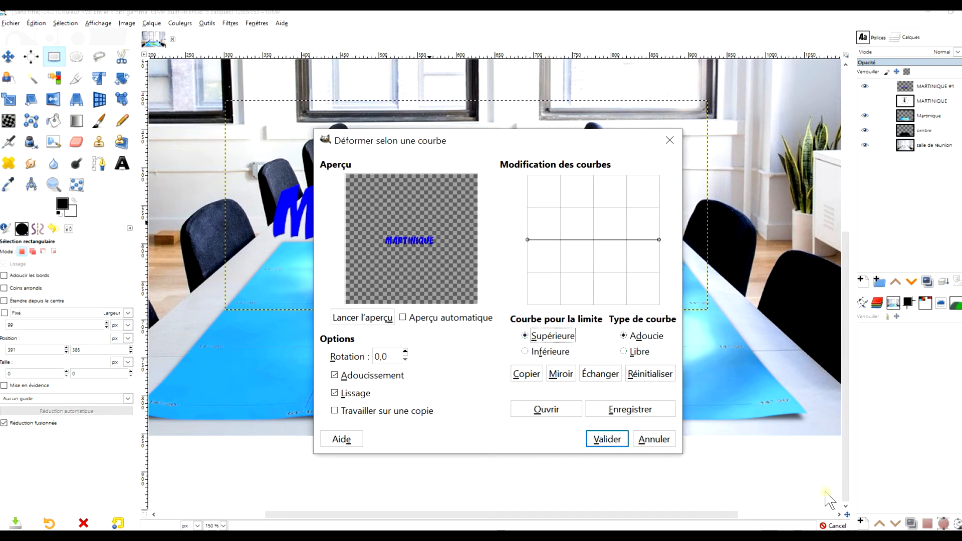
Lower the start of the upper curve, bow its middle upward, enable the automatic preview and copy the curve to the lower border
drag(527, 239, 527, 305)
drag(587, 276, 580, 255)
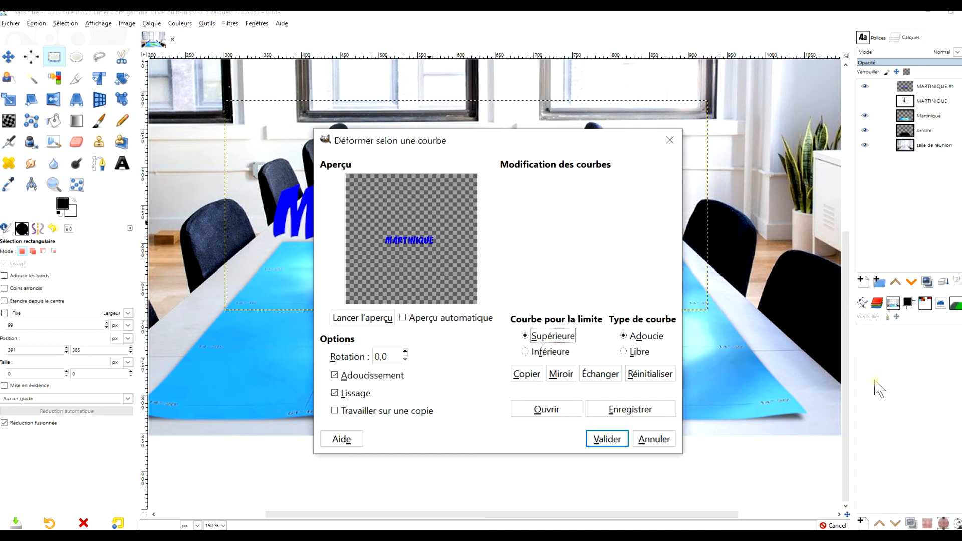
click(424, 318)
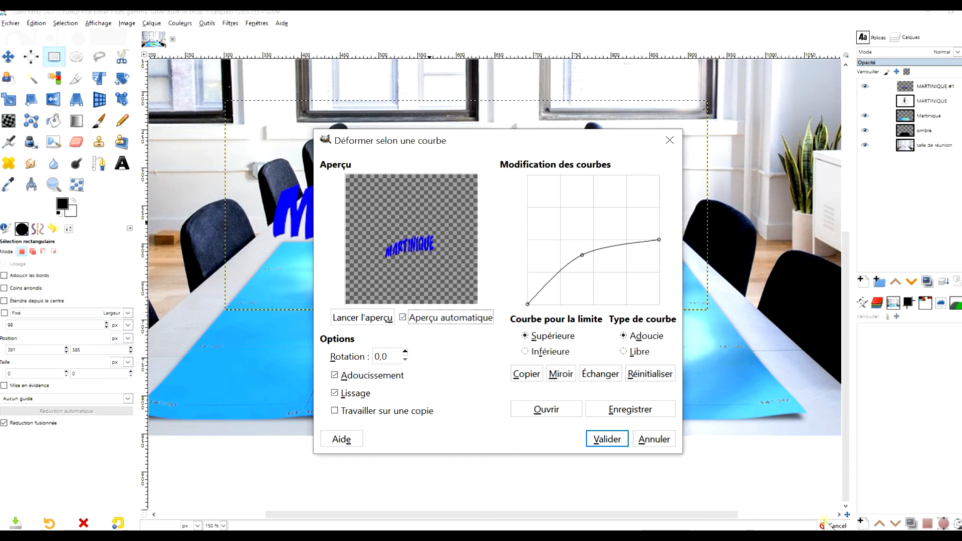
click(526, 374)
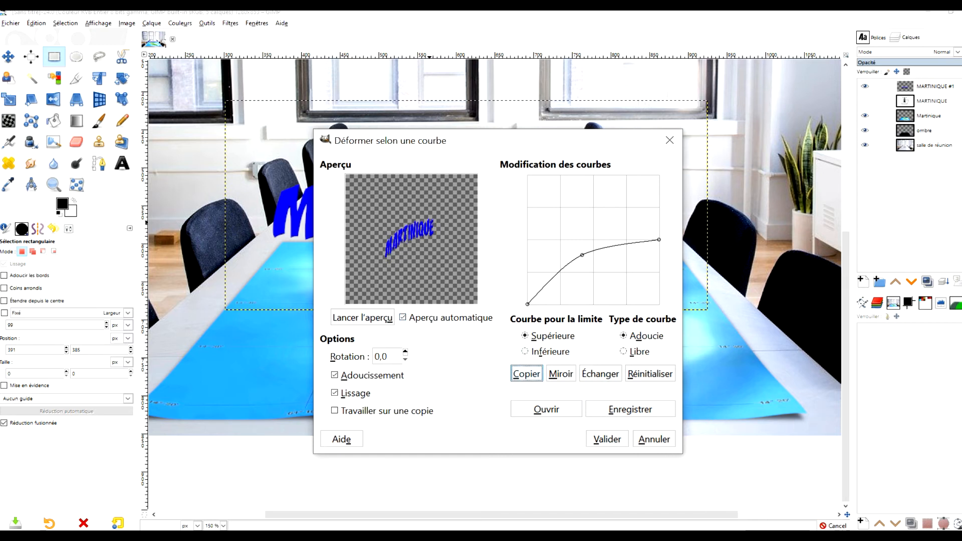
click(551, 352)
click(552, 336)
click(551, 352)
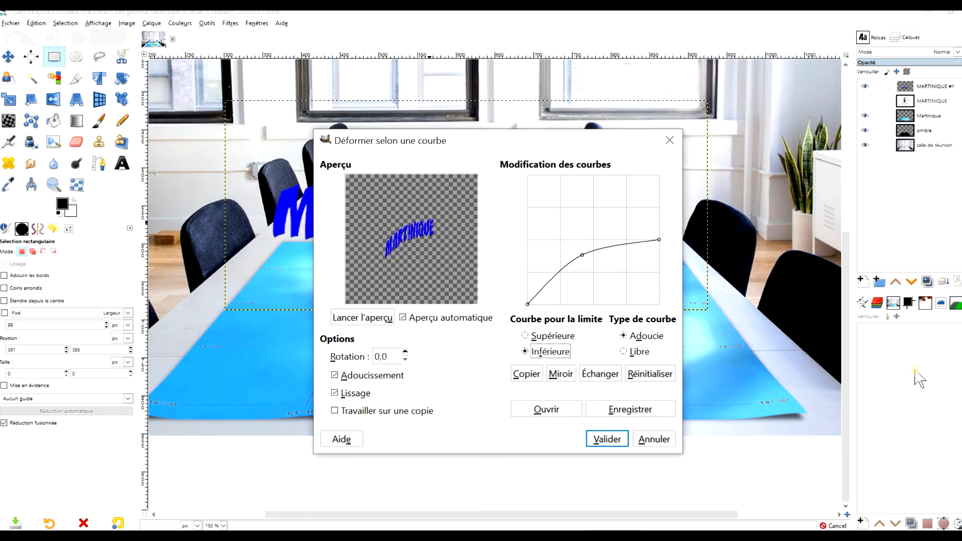
click(551, 336)
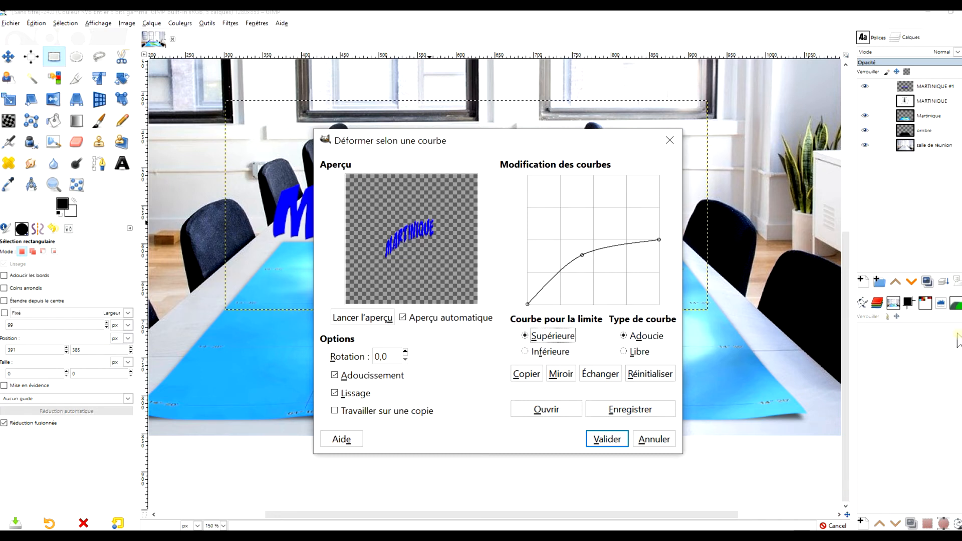
Reshape the upper curve into a gentle S with a second point, copy it to the lower border and apply the bend
click(626, 244)
drag(625, 244, 625, 243)
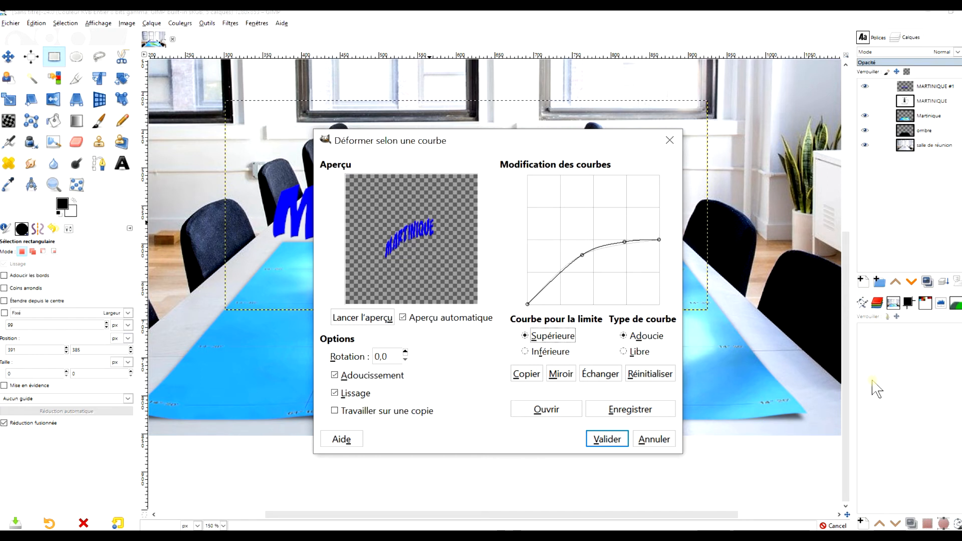
drag(582, 255, 574, 278)
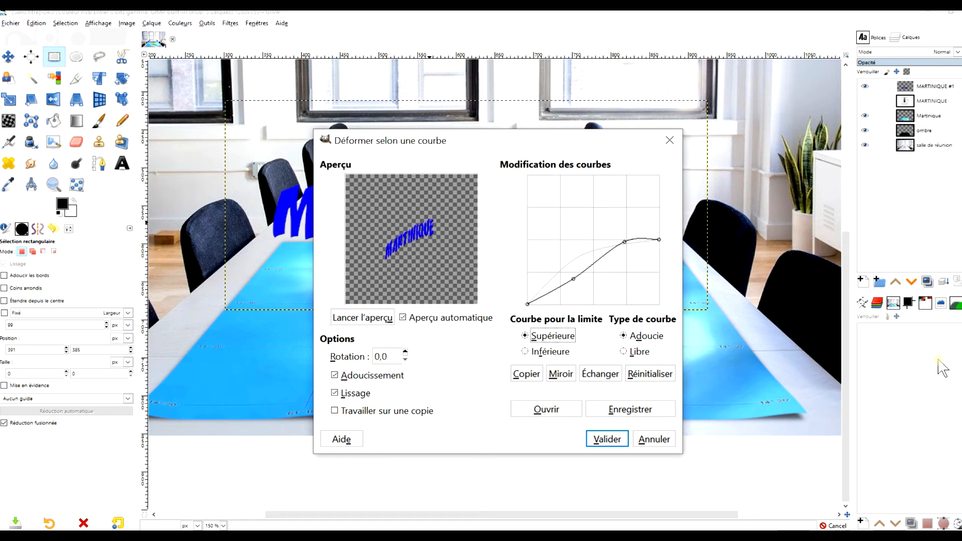
drag(625, 242, 613, 241)
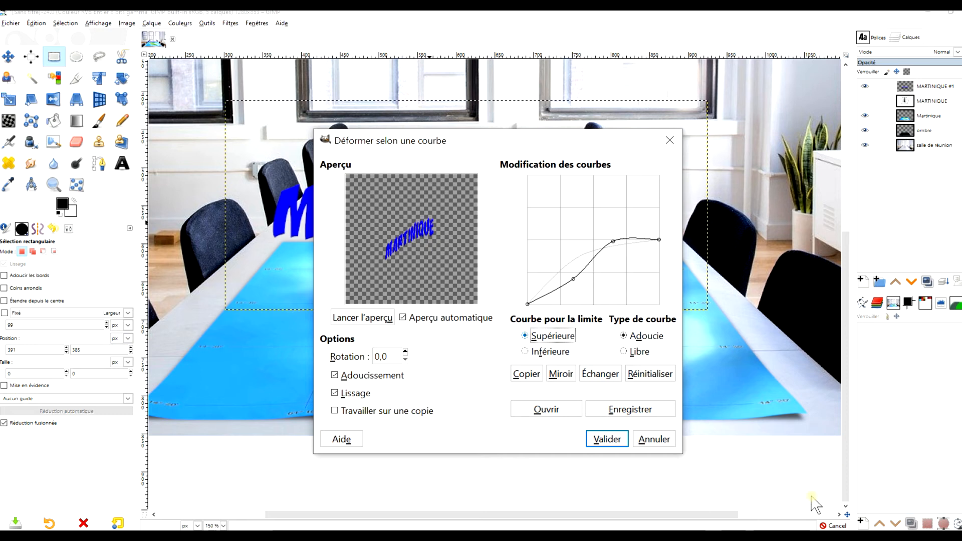
click(527, 374)
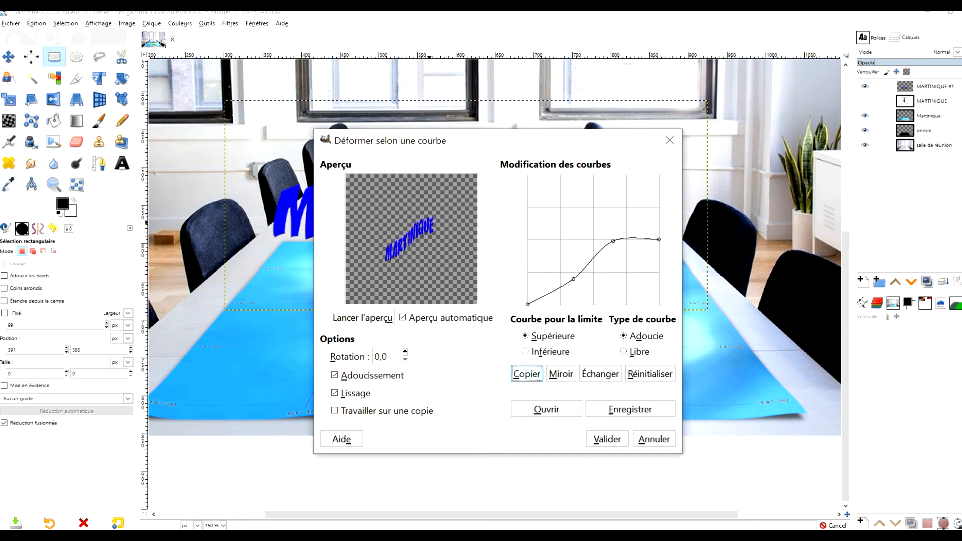
drag(574, 279, 570, 278)
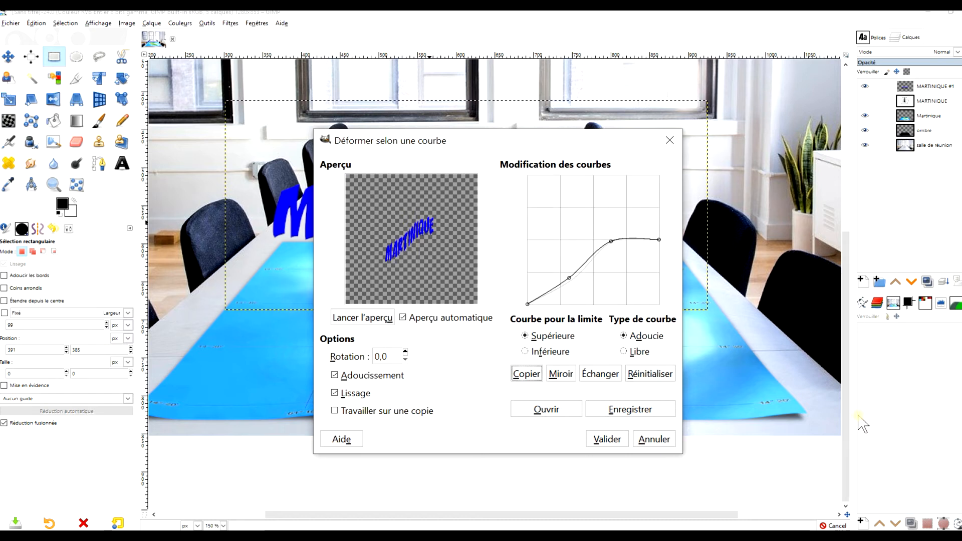
click(526, 374)
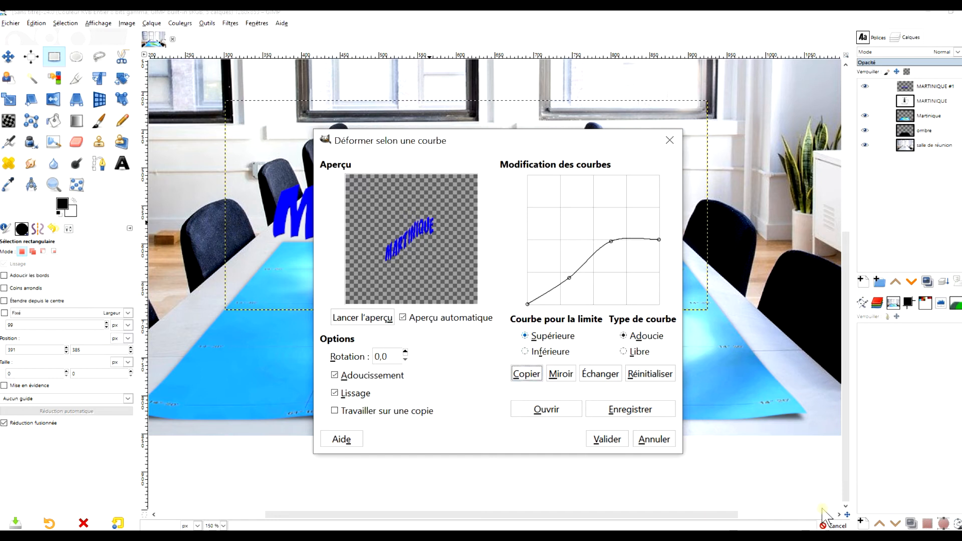
click(550, 352)
click(552, 337)
click(549, 352)
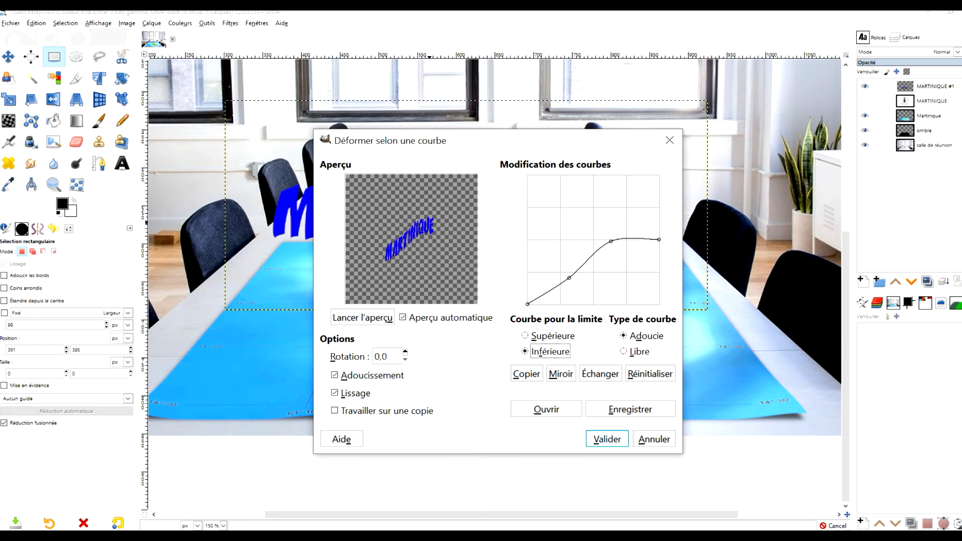
click(607, 439)
Crop the bent MARTINIQUE #1 layer to its content
key(minus)
key(minus)
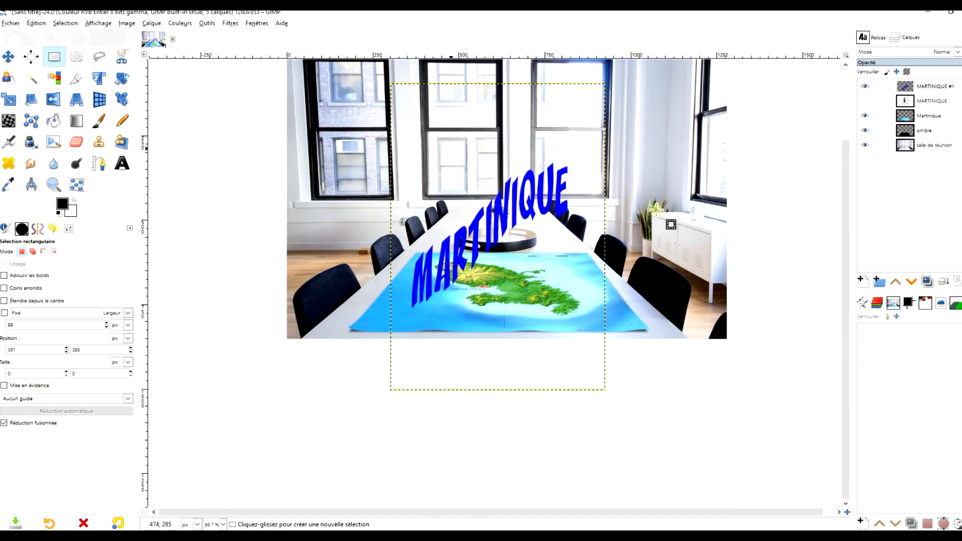
click(152, 23)
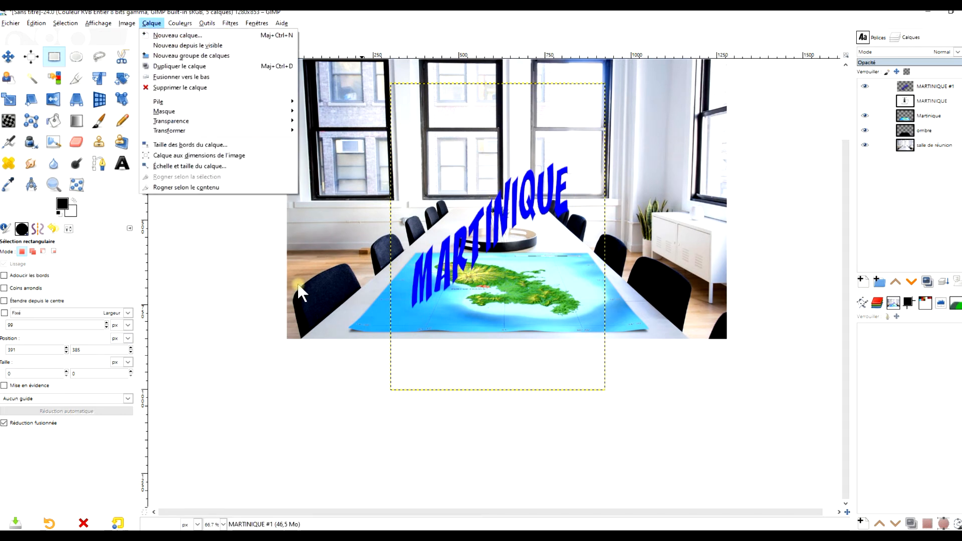
click(186, 187)
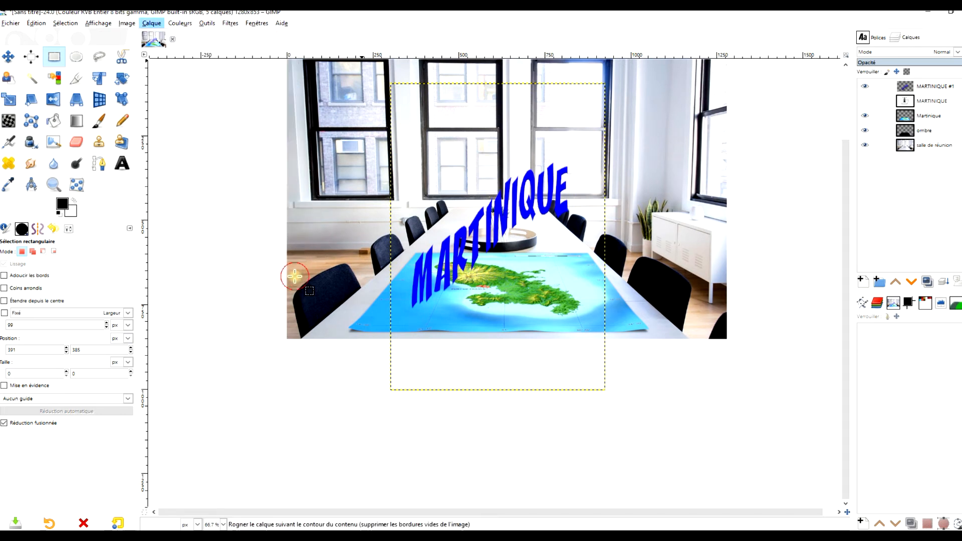
ctrl+scroll(701, 349, up, 1)
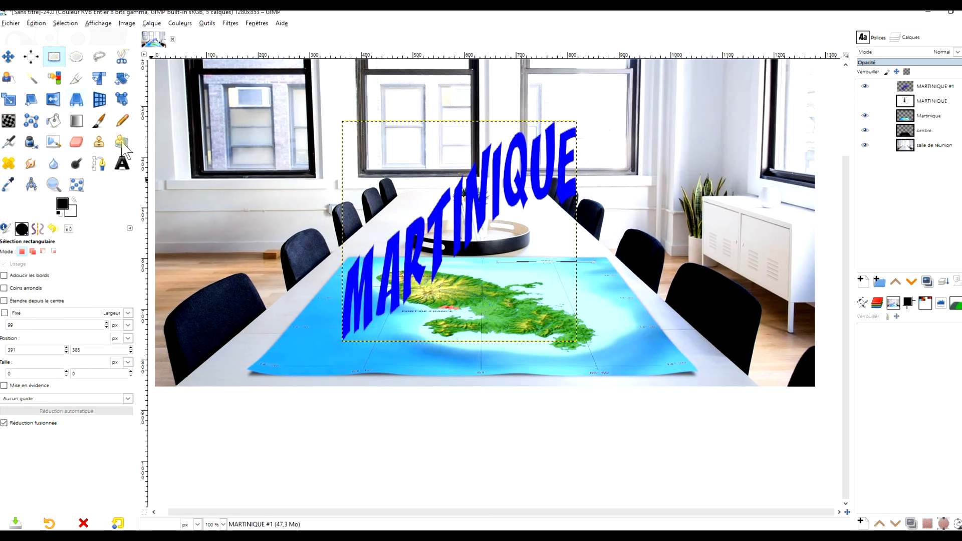
Start scaling the bent title and reduce its height to about 184 px from the upper edge
key(shift+t)
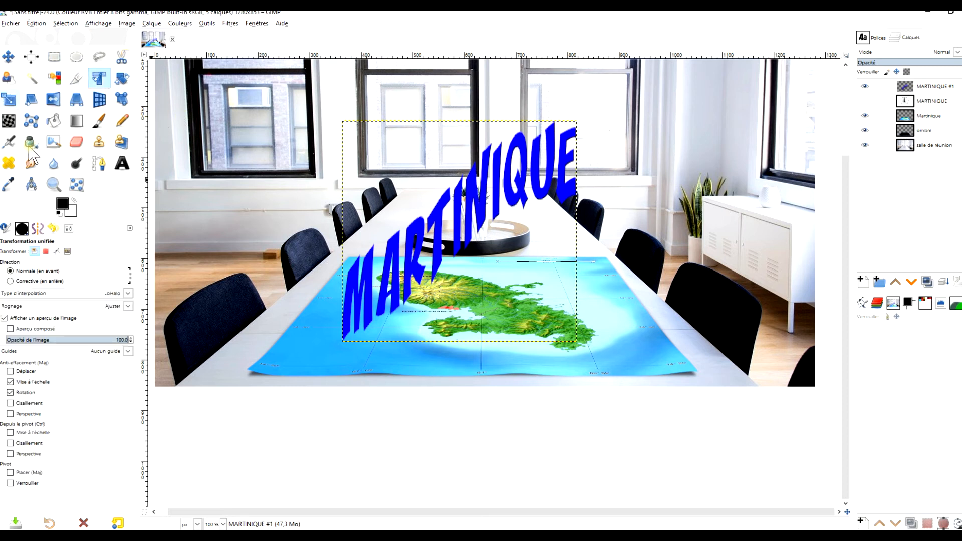
key(shift+s)
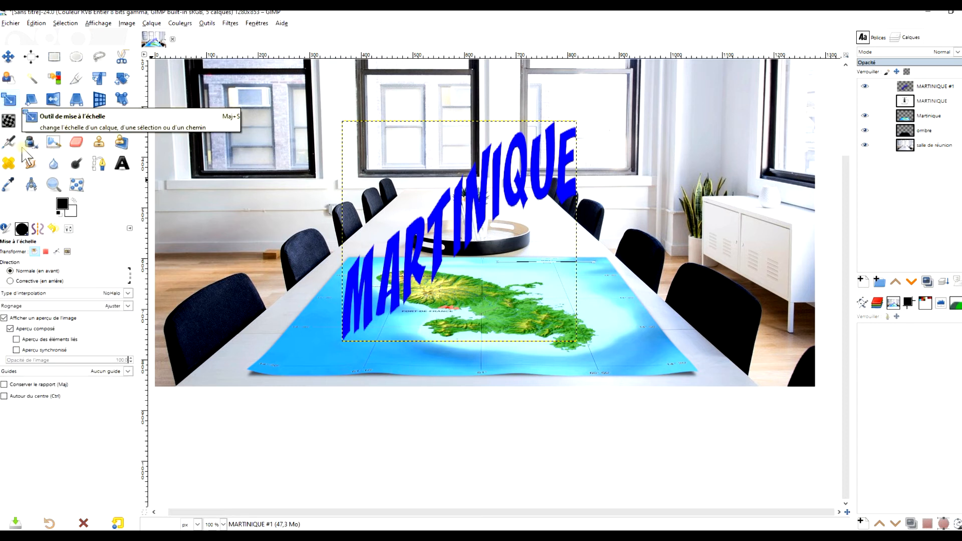
click(693, 292)
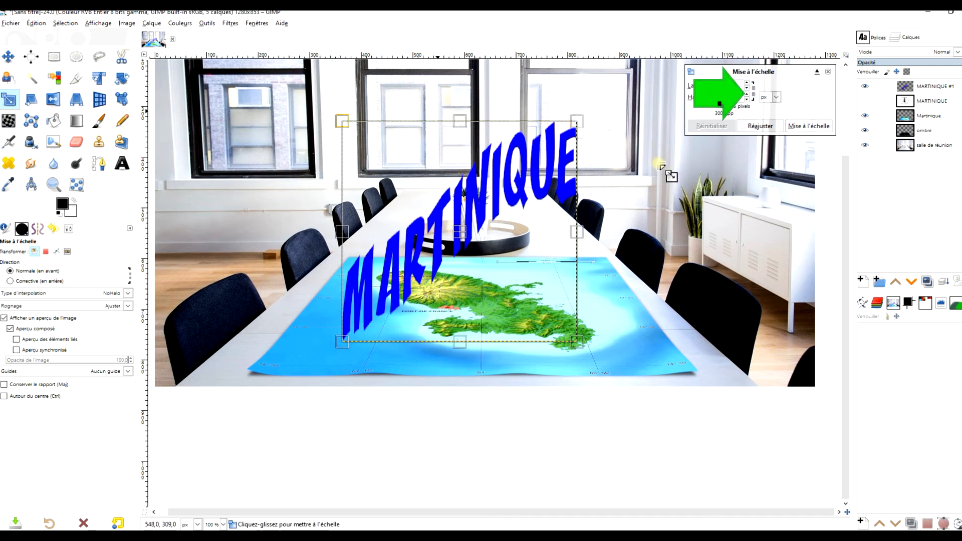
drag(681, 197, 675, 382)
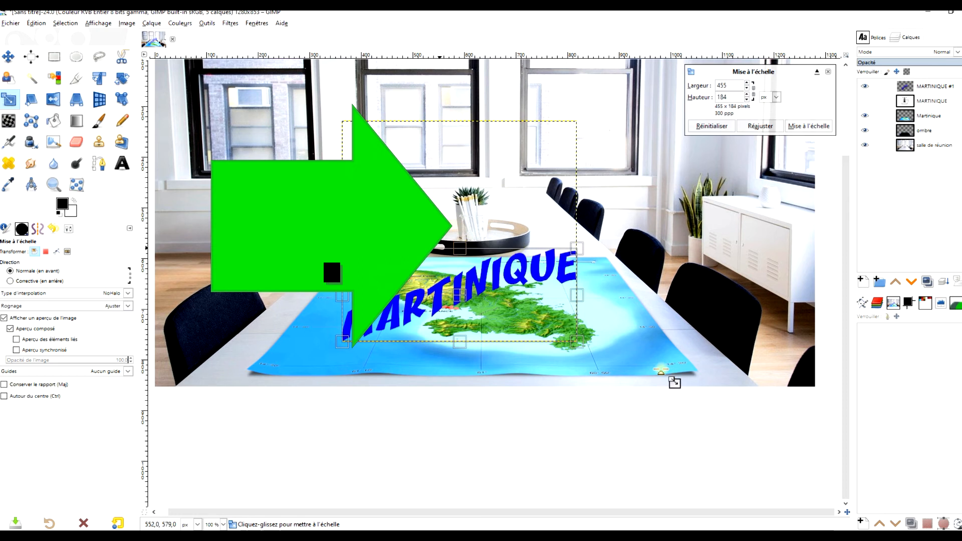
Reduce the bent title's height to 105 px and position it over the map's upper left corner
drag(708, 458, 591, 414)
drag(569, 324, 573, 367)
scroll(593, 415, up, 2)
drag(593, 415, 802, 370)
scroll(825, 383, up, 1)
scroll(824, 384, down, 1)
drag(801, 269, 798, 311)
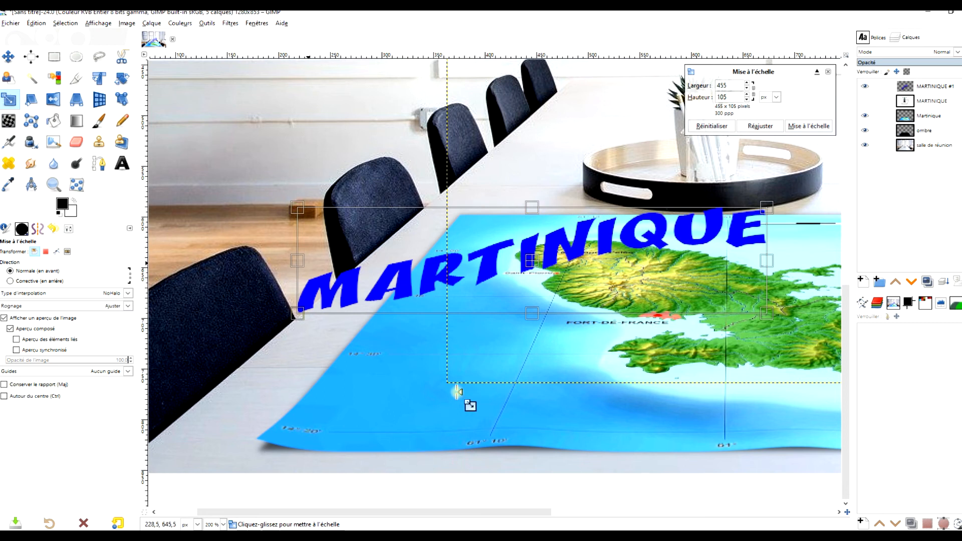
Narrow the title to 374 px from both sides, nudge it slightly upward and apply the scaling
drag(451, 393, 512, 395)
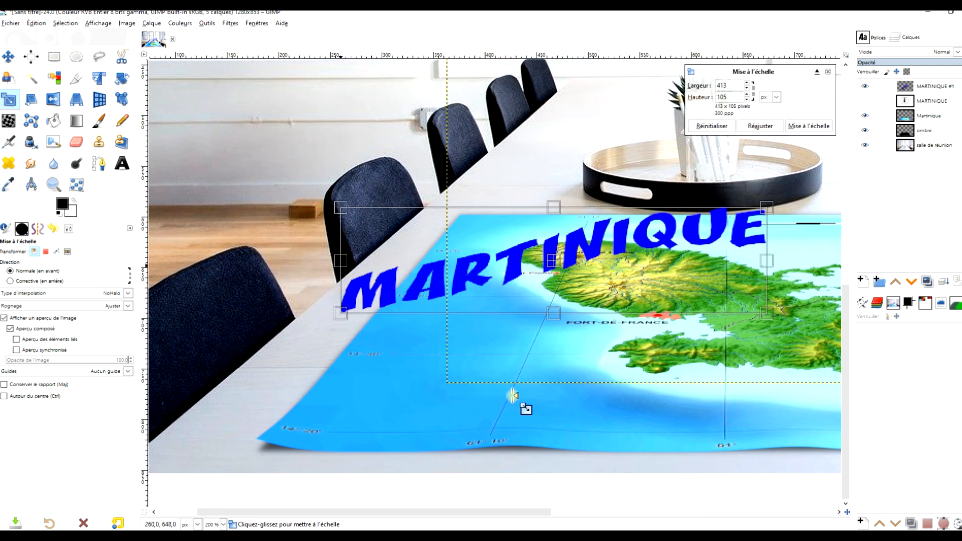
drag(765, 260, 725, 268)
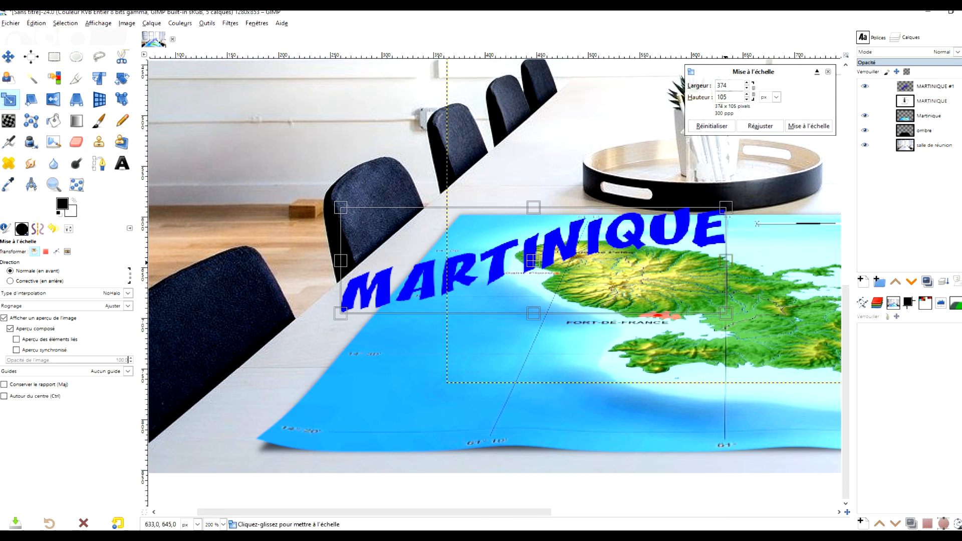
drag(796, 375, 825, 385)
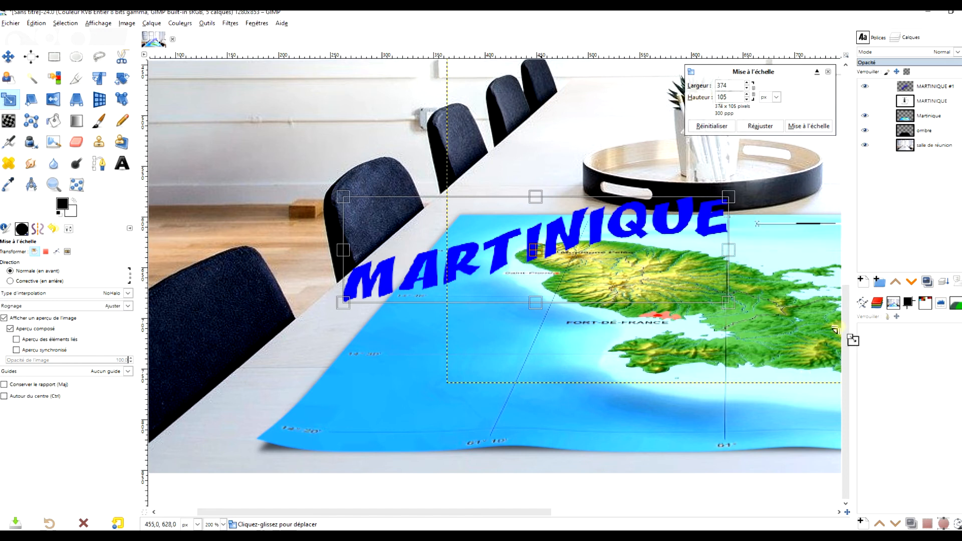
click(809, 126)
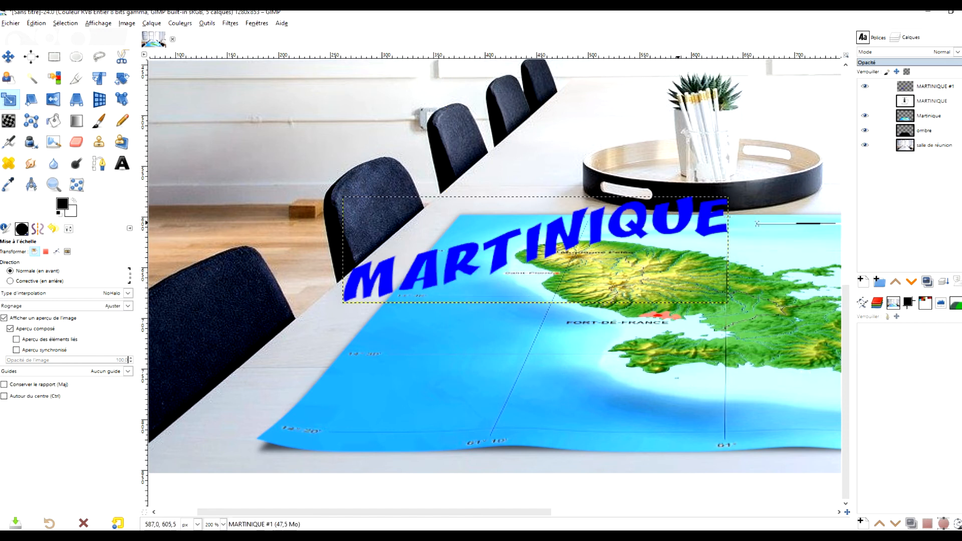
Duplicate the MARTINIQUE #1 layer and merge the copy down to strengthen the letters
drag(792, 211, 742, 219)
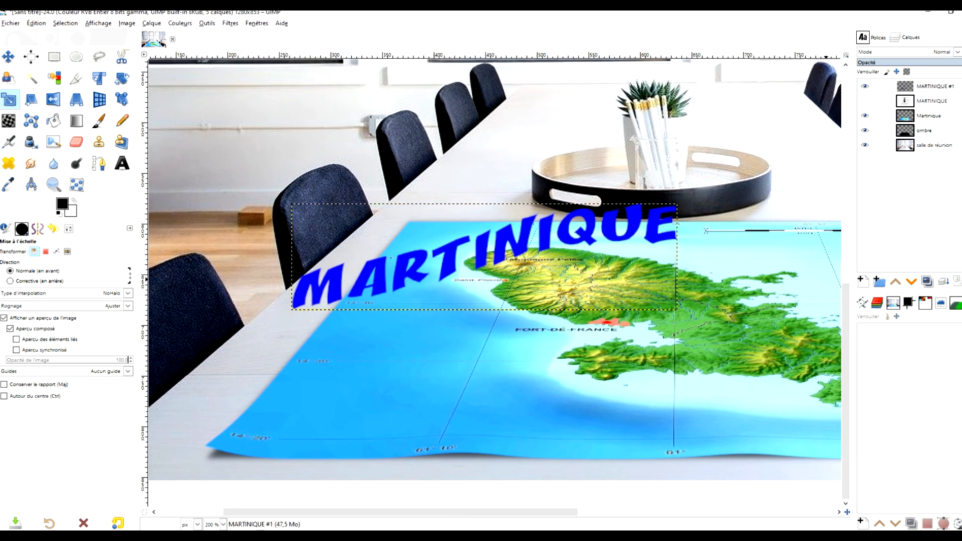
click(928, 282)
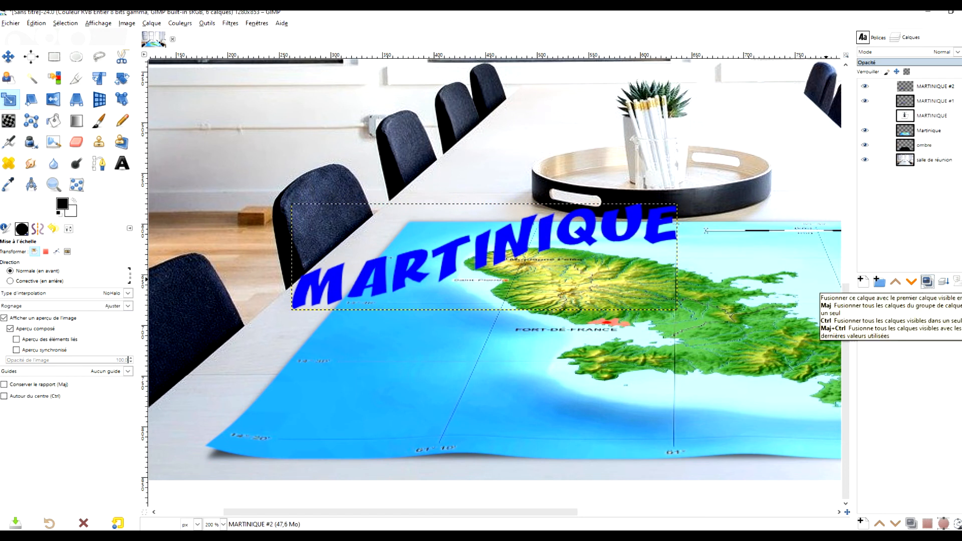
click(943, 281)
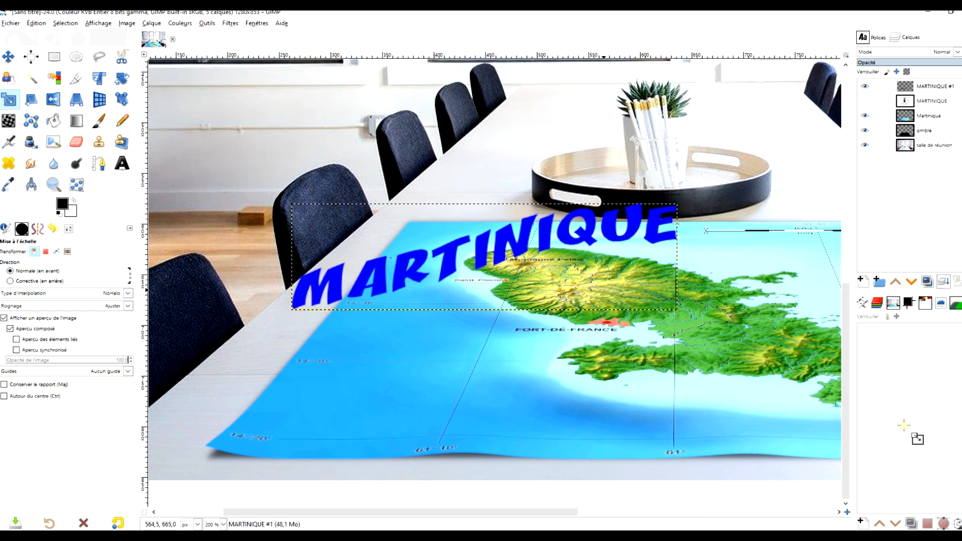
Enlarge the title layer's bounds by cropping it to a rectangular selection of about 467 x 191 px, then clear the selection
drag(606, 265, 612, 284)
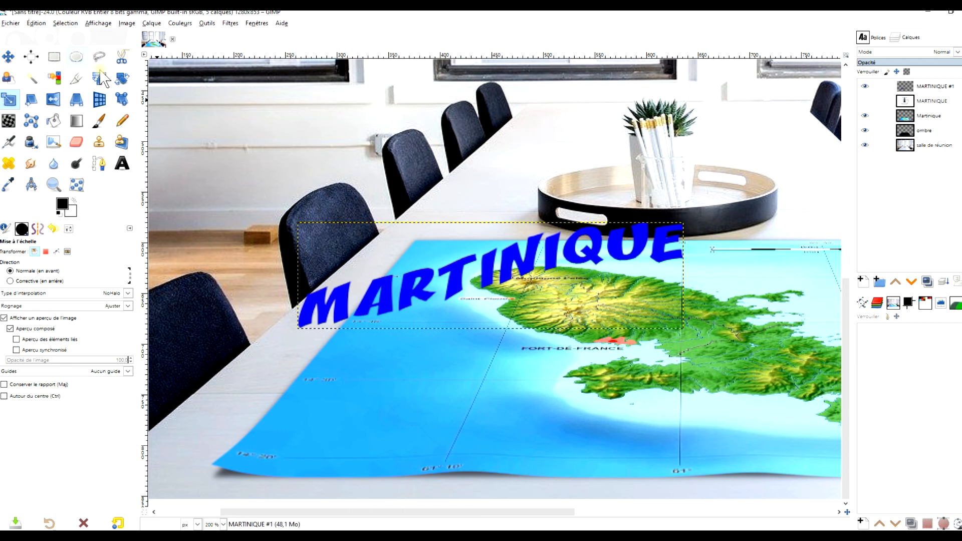
click(54, 57)
drag(260, 188, 742, 381)
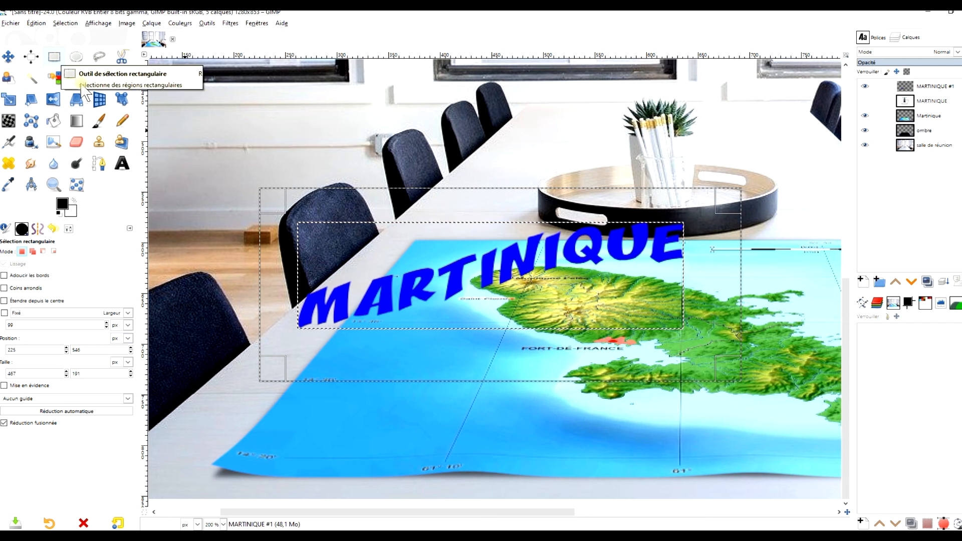
click(151, 24)
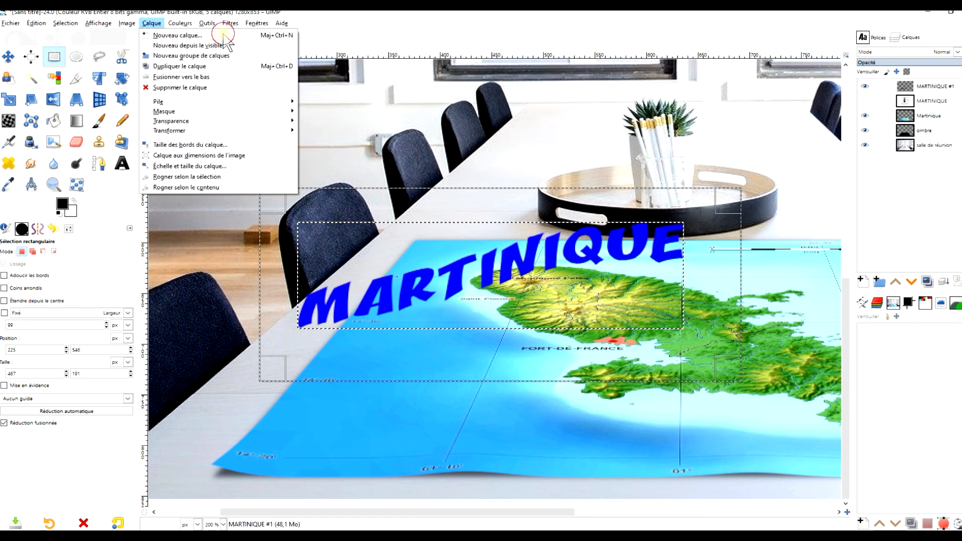
click(201, 177)
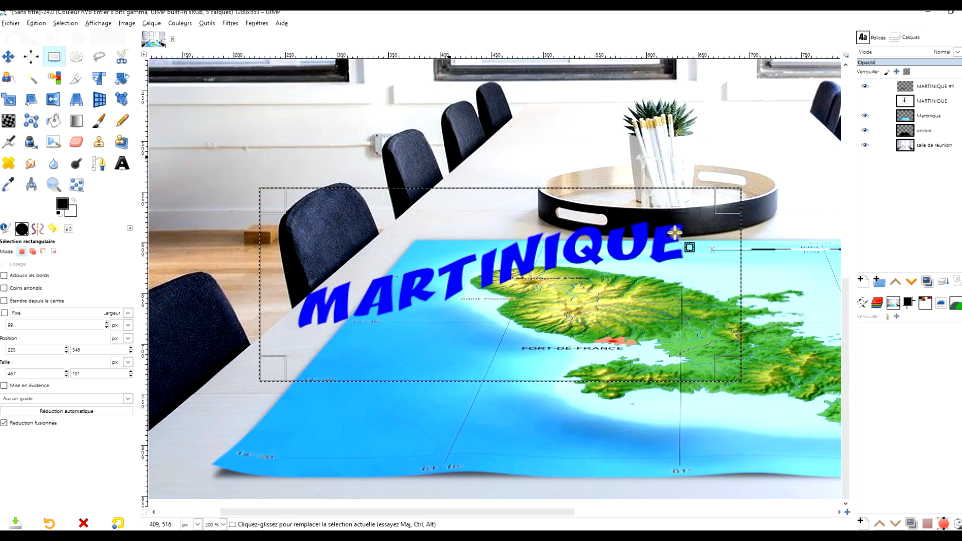
click(446, 468)
Start a long shadow on the title with an angle of about -162.58 and a length of about 8.7
click(230, 23)
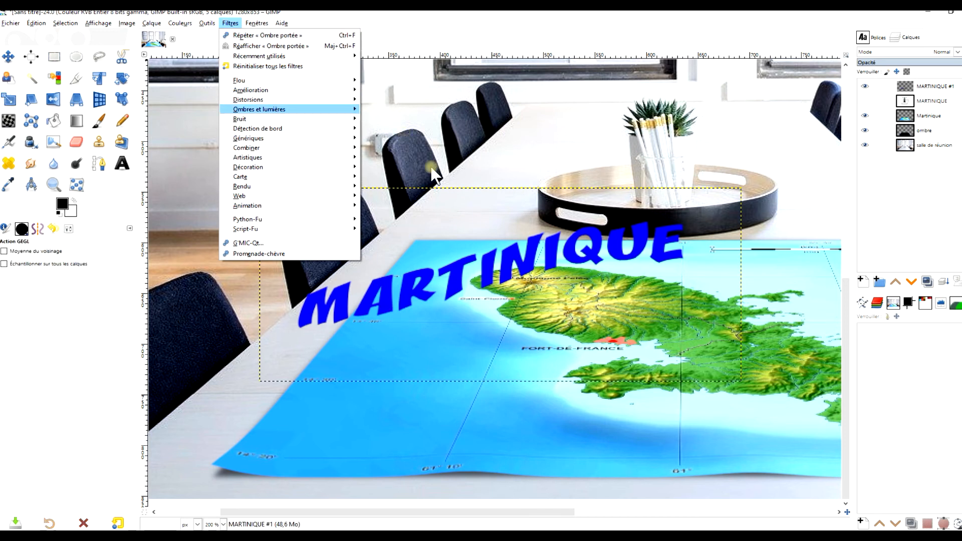
click(288, 110)
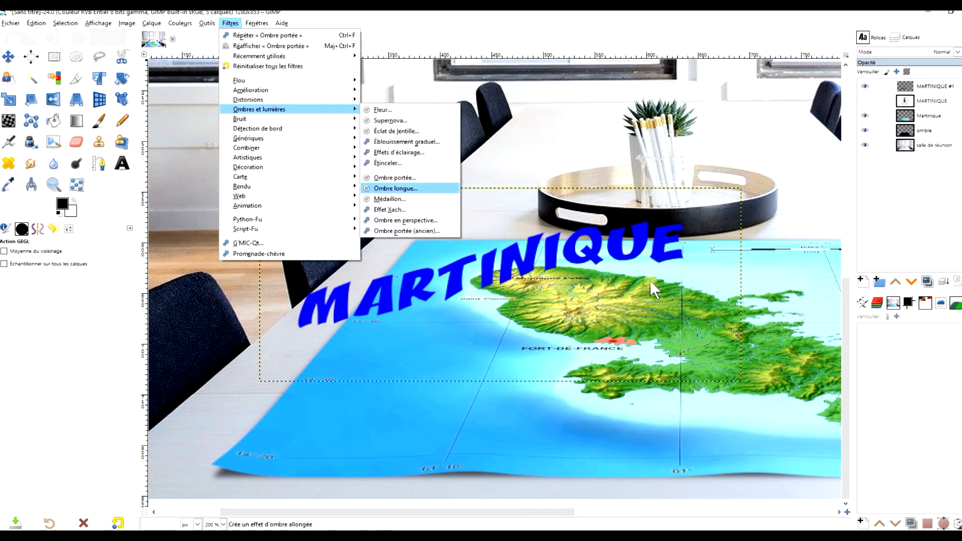
click(396, 189)
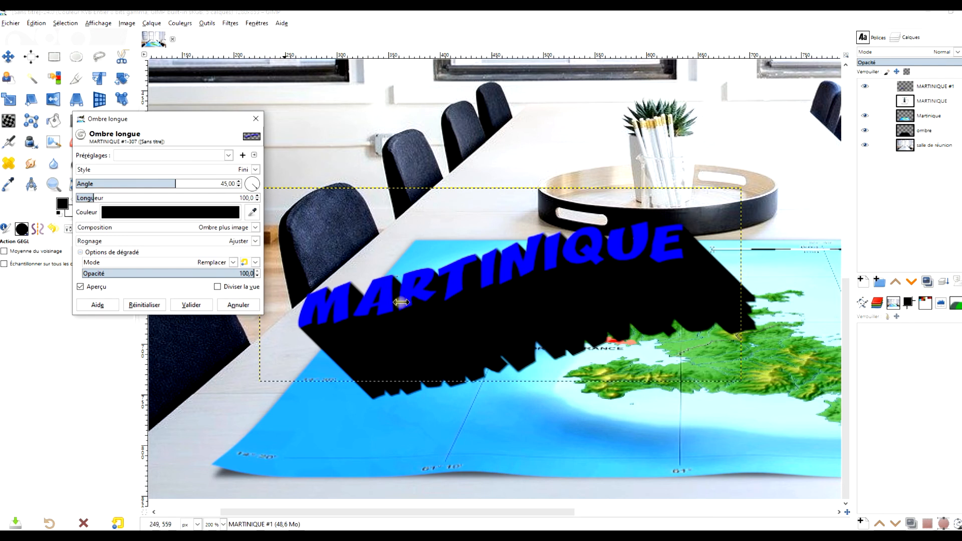
mouse_move(173, 181)
mouse_down()
mouse_move(84, 183)
mouse_move(78, 197)
mouse_up()
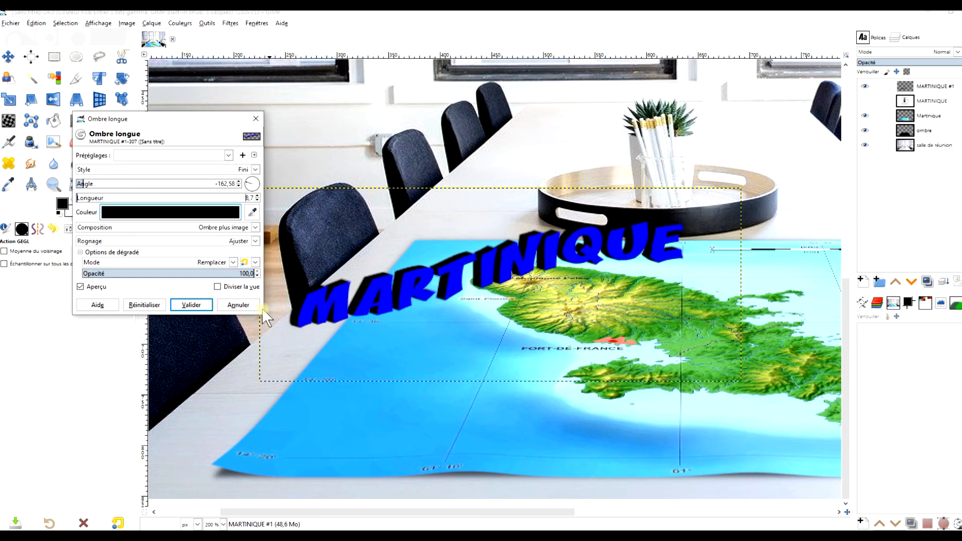
Set the long shadow's colour to the blue 156dee and apply the filter
drag(792, 435, 802, 446)
click(170, 213)
click(197, 205)
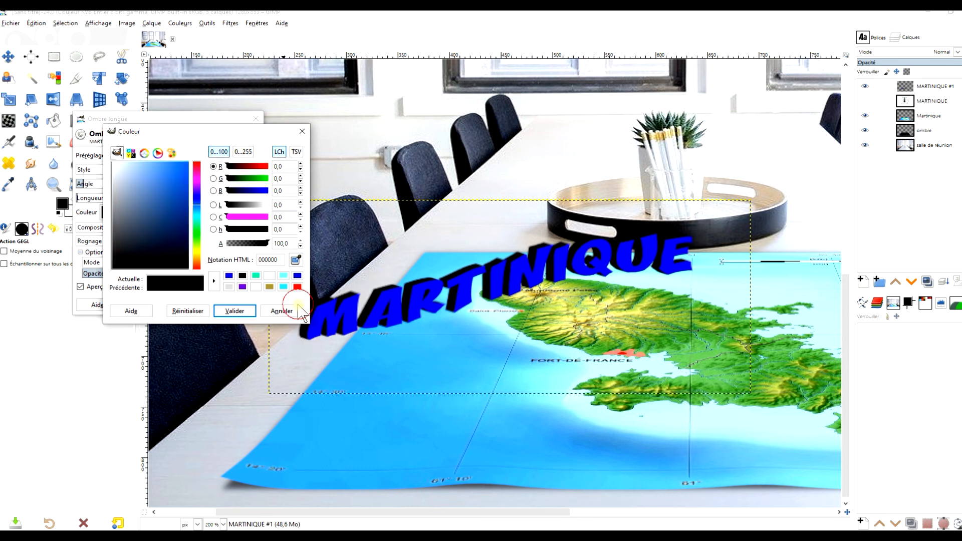
click(230, 284)
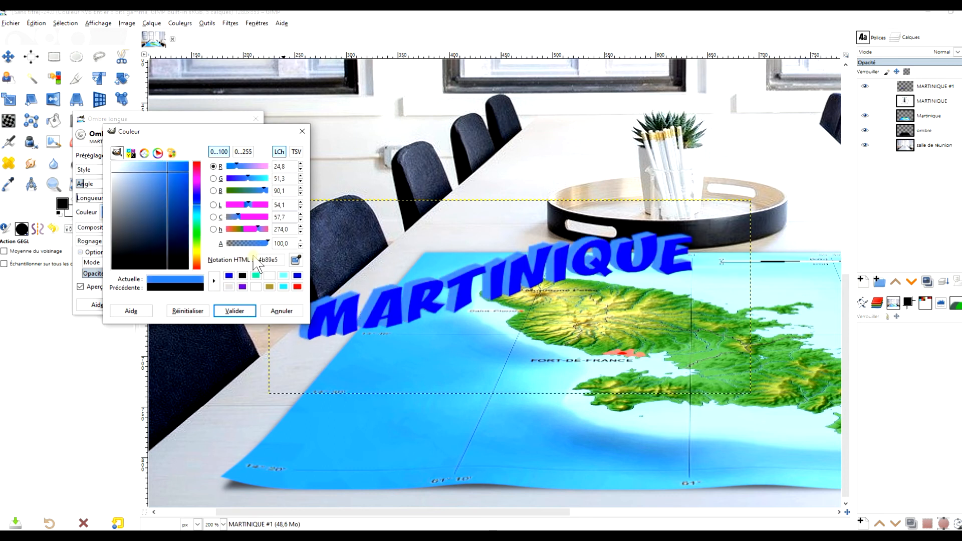
drag(170, 164, 182, 167)
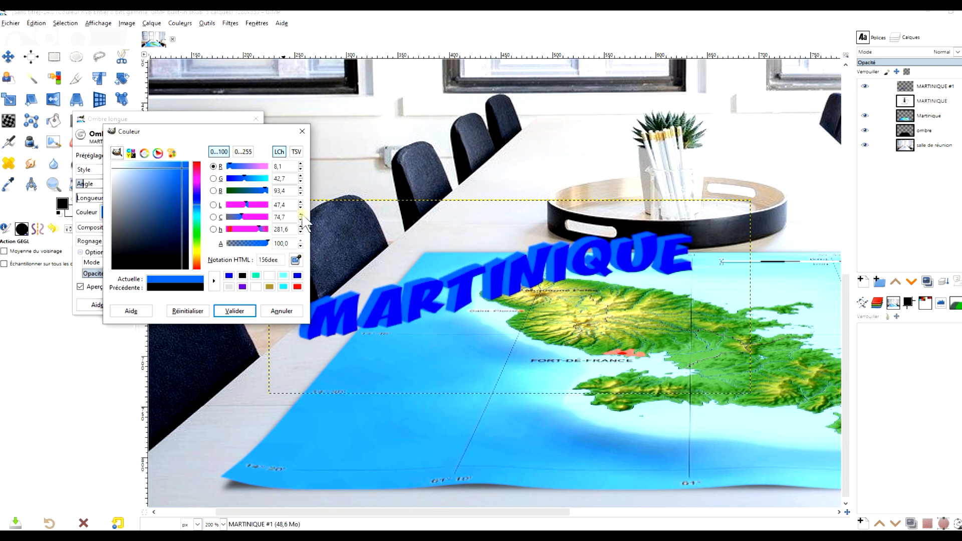
key(Return)
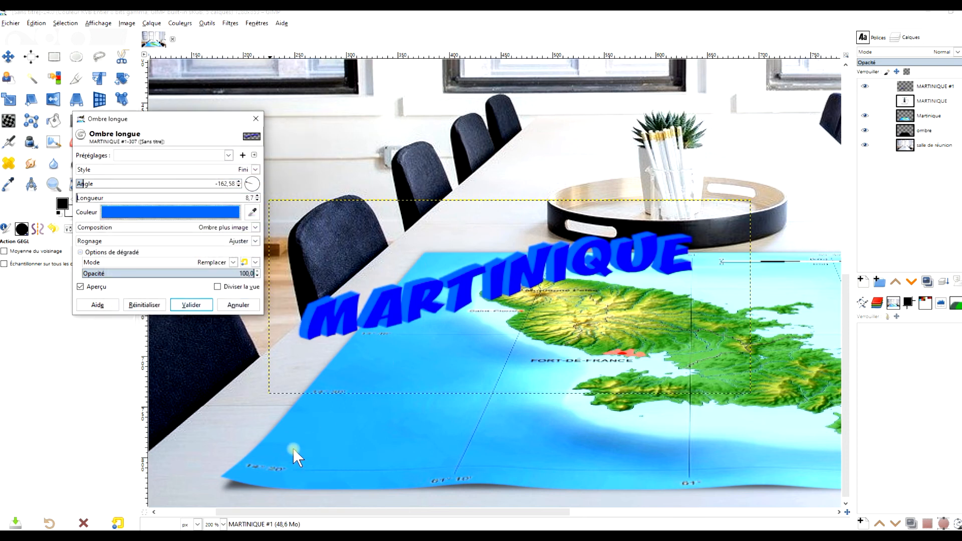
key(Return)
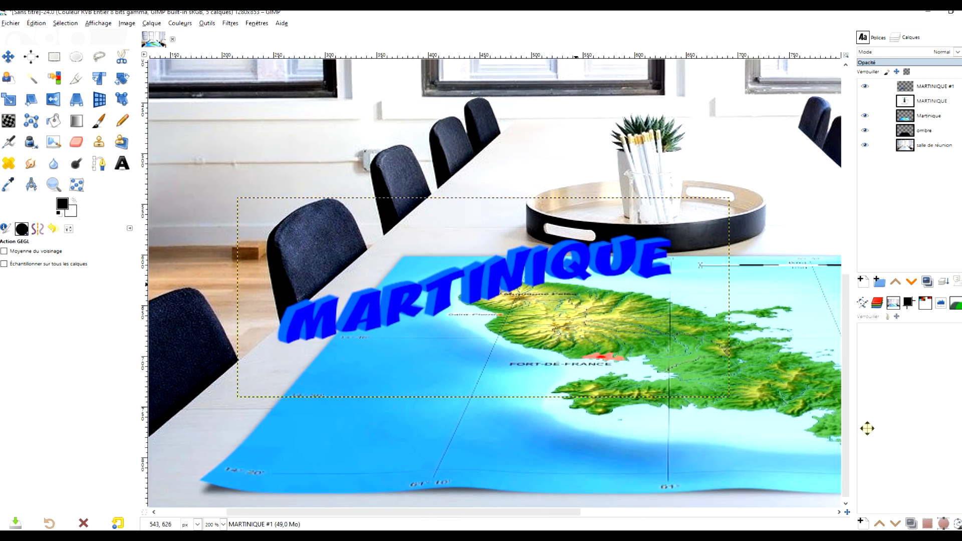
Duplicate the title layer, select the copy's letters from its alpha channel and fill them with black
key(minus)
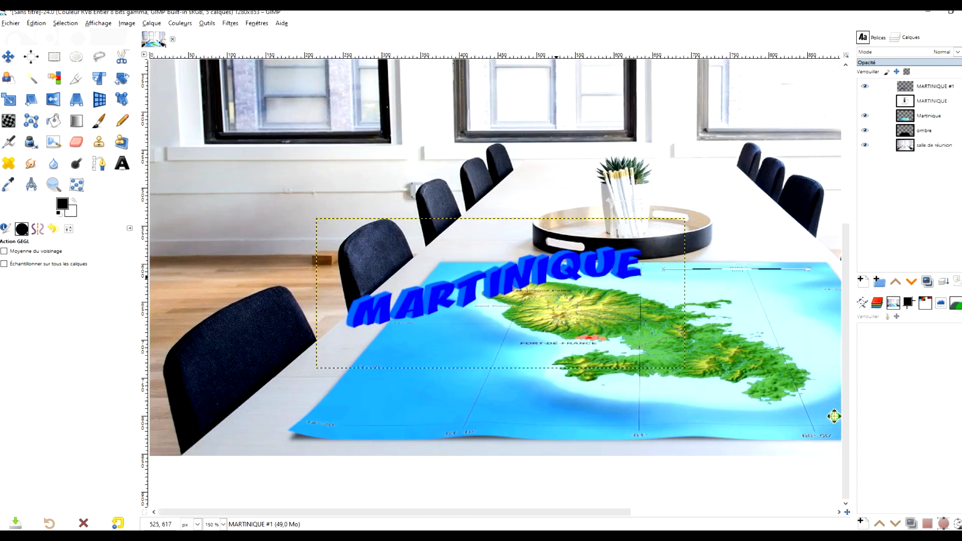
drag(834, 416, 813, 430)
click(934, 86)
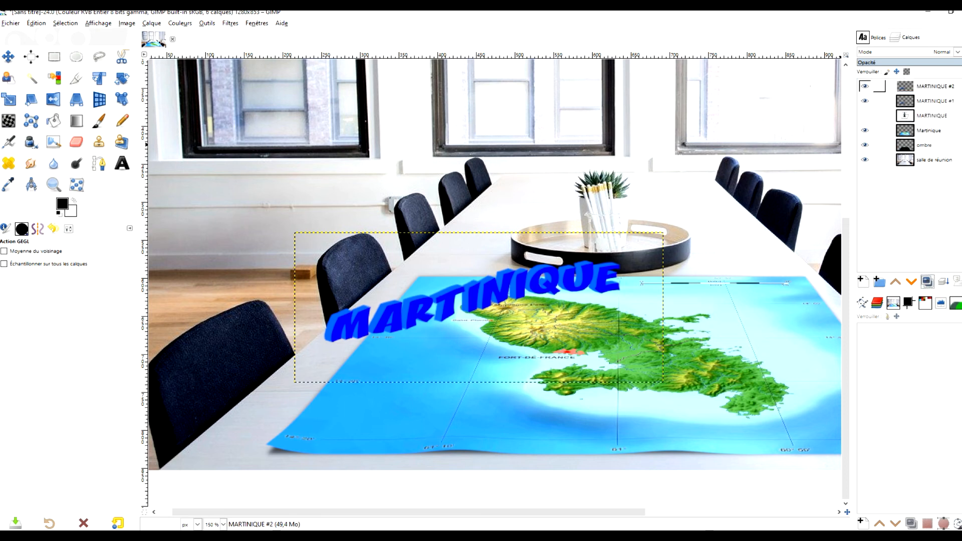
right_click(909, 88)
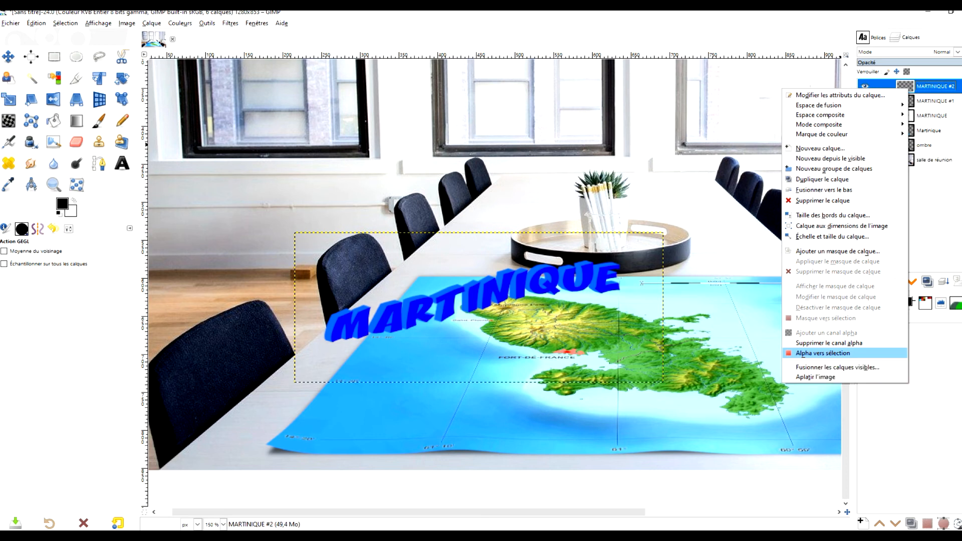
click(822, 354)
drag(62, 204, 729, 385)
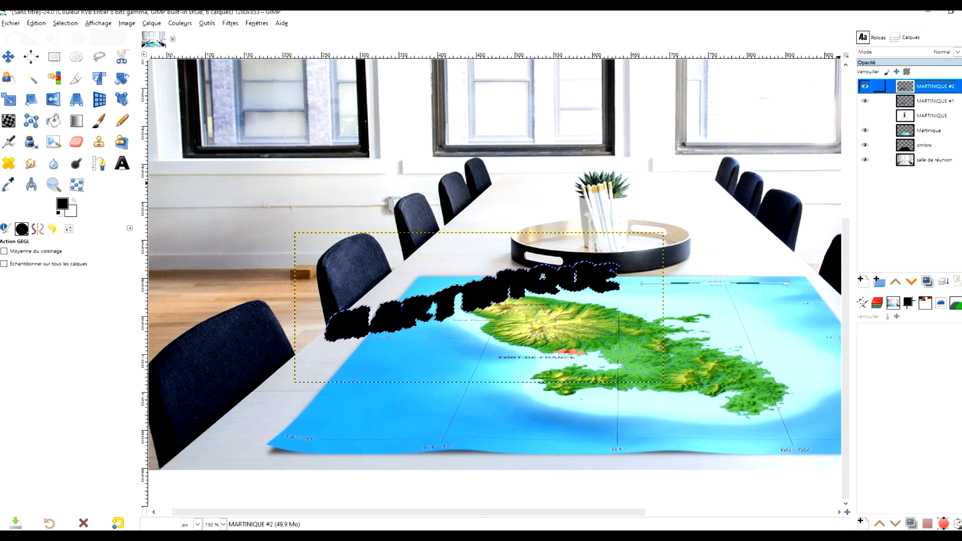
Place the black copy beneath MARTINIQUE #1 and shift it down a few pixels, hiding and showing the blue title to check
click(912, 281)
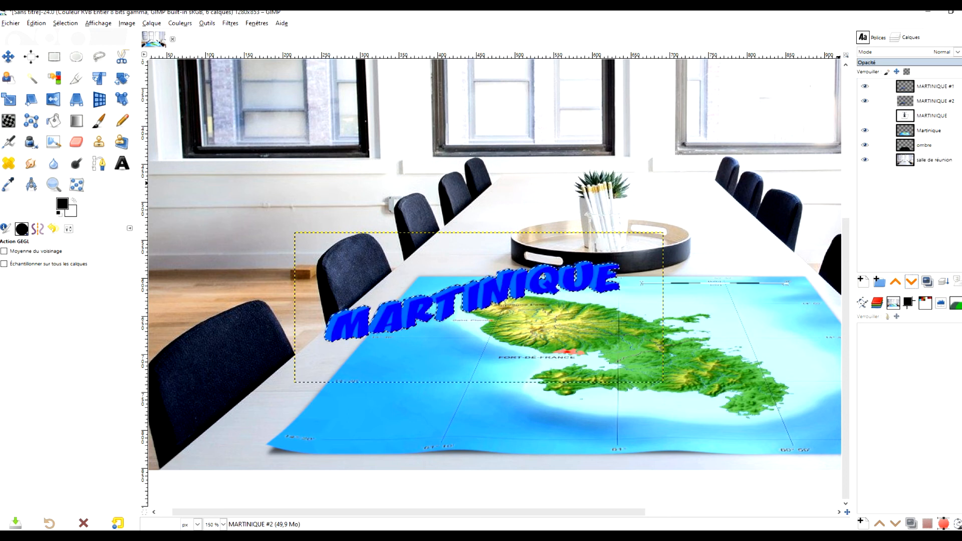
click(864, 86)
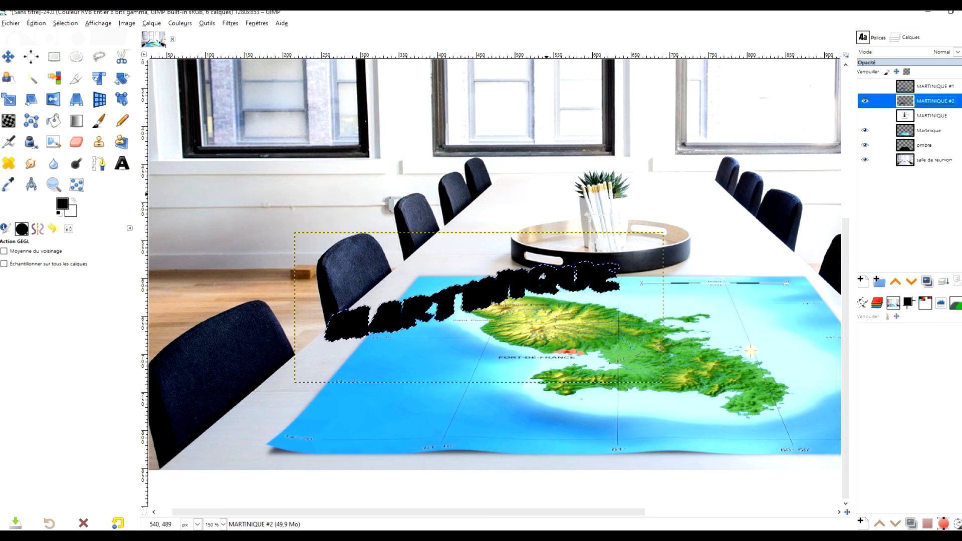
click(8, 56)
scroll(706, 478, up, 2)
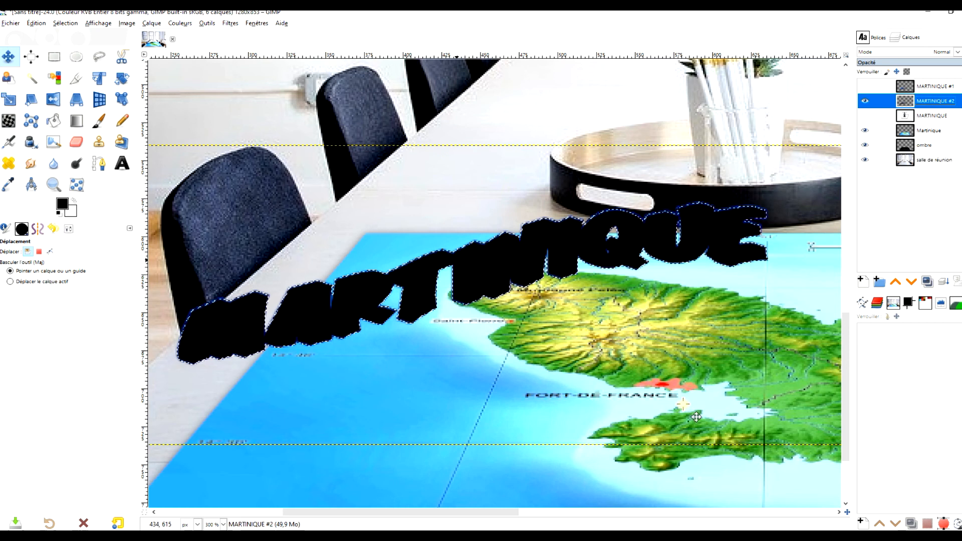
drag(709, 419, 709, 427)
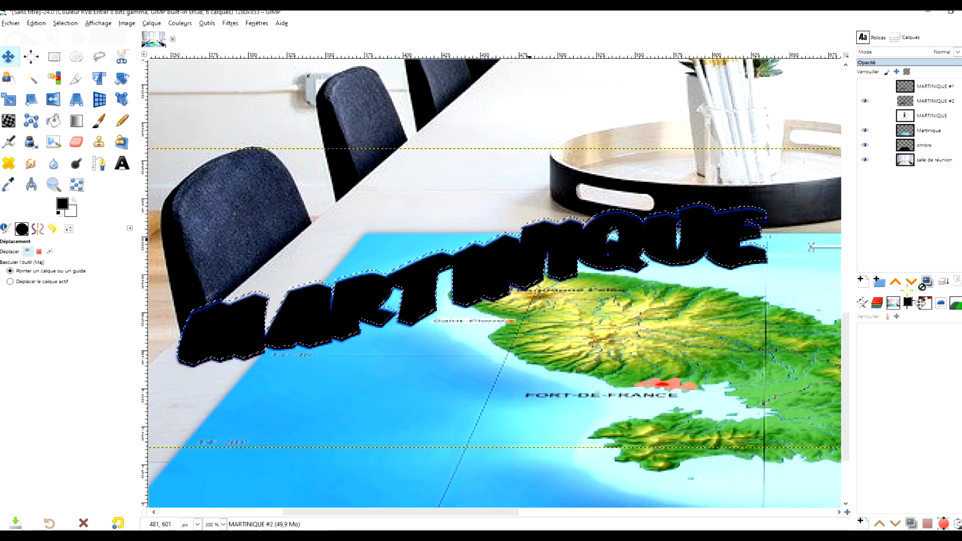
click(865, 86)
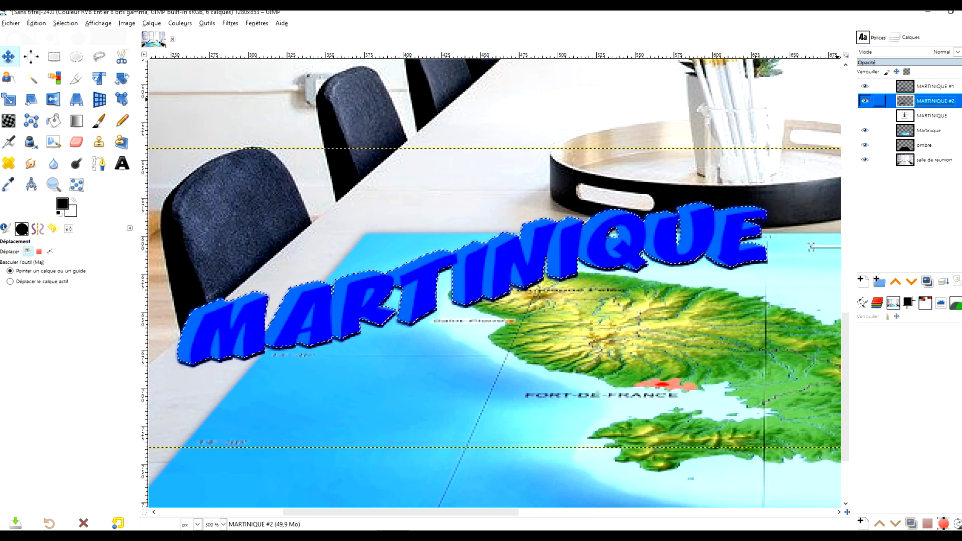
click(865, 87)
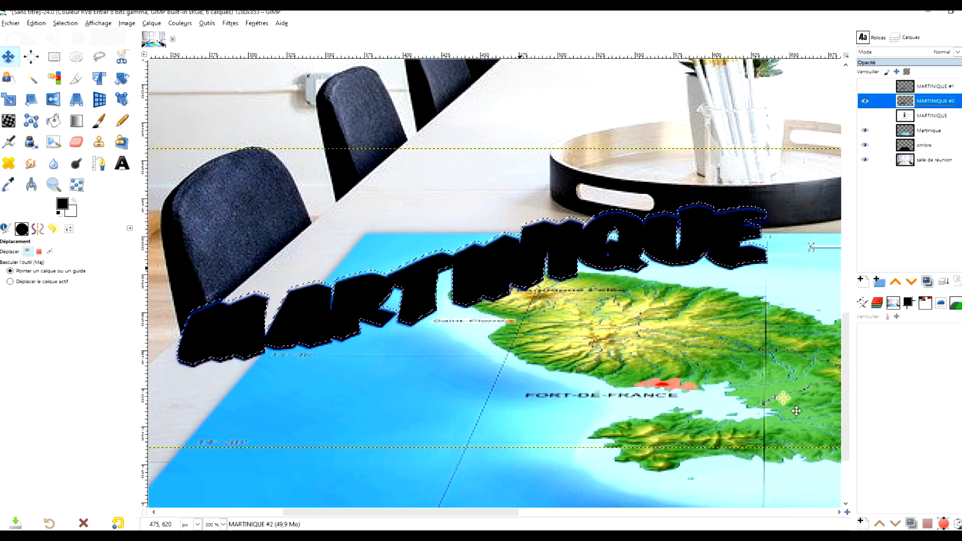
click(864, 87)
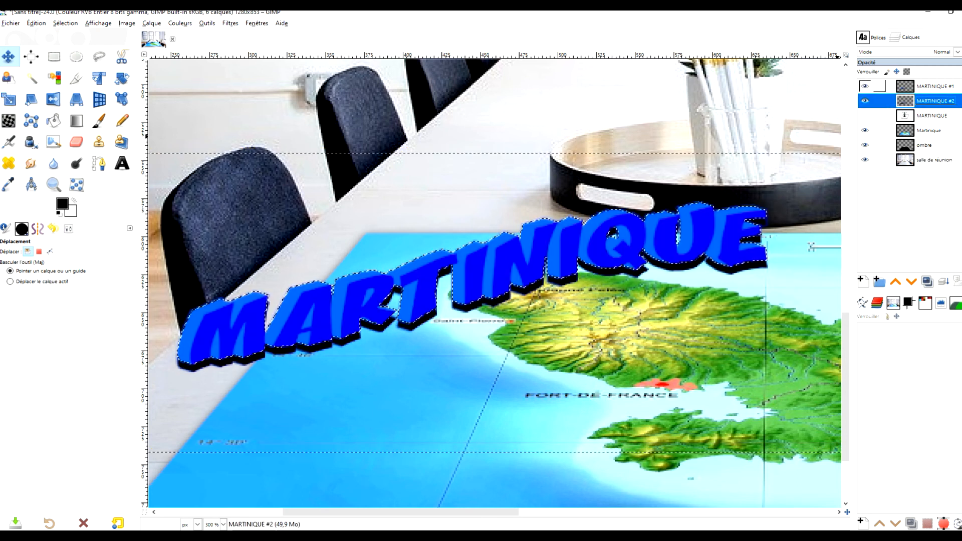
Rename the black copy's layer OMBRE MQ and clear the selection around the letters
text(OM)
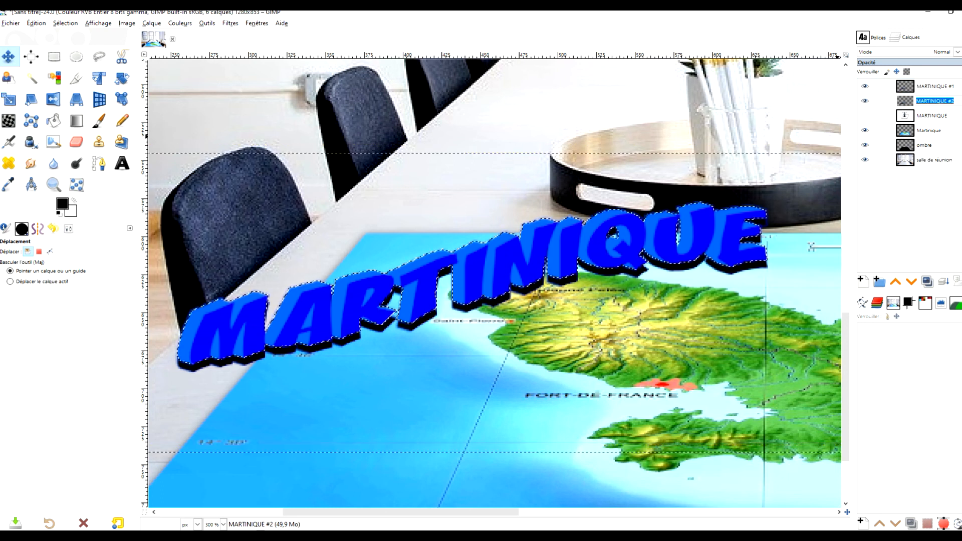
text(BRE MQ)
key(Return)
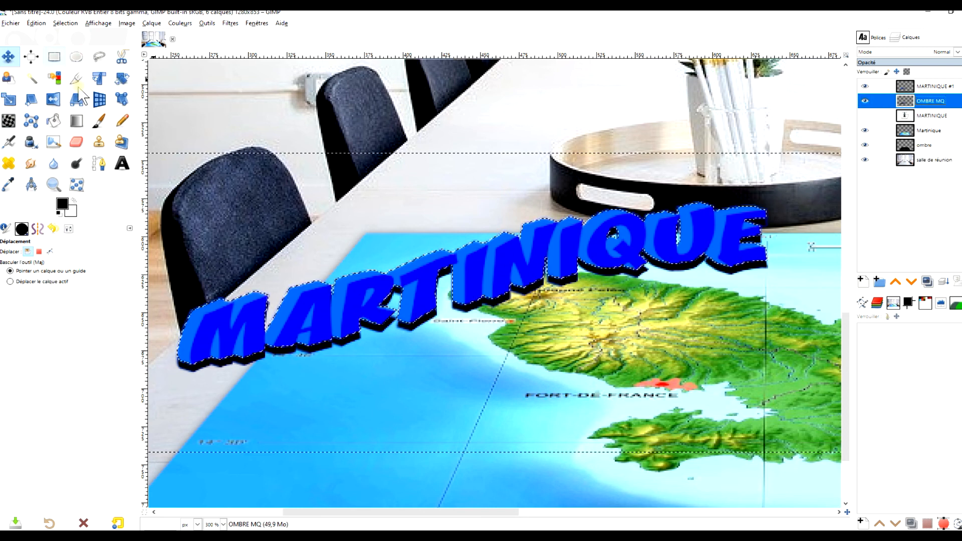
click(54, 57)
click(304, 135)
click(66, 23)
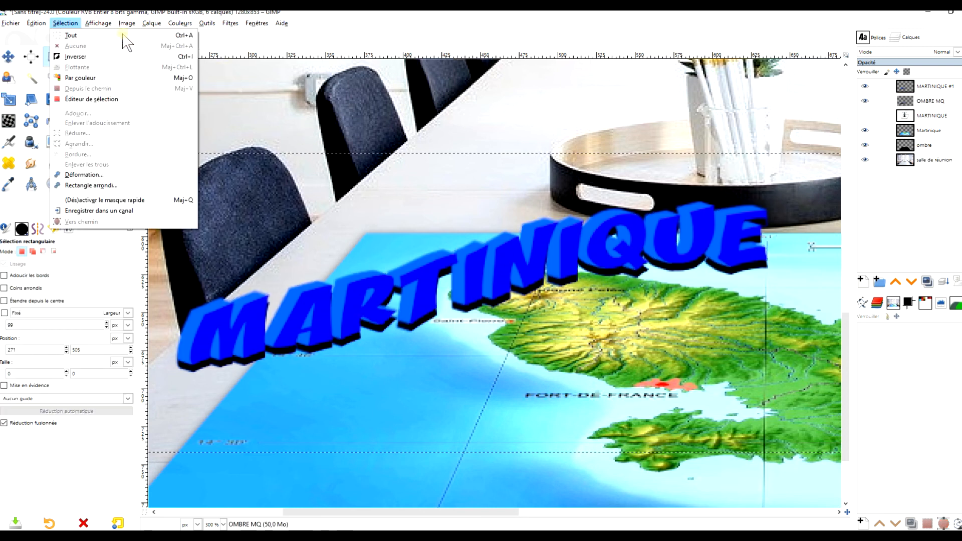
Start a Gaussian blur on the OMBRE MQ layer with a size of 2,70 in X and Y
mouse_move(230, 24)
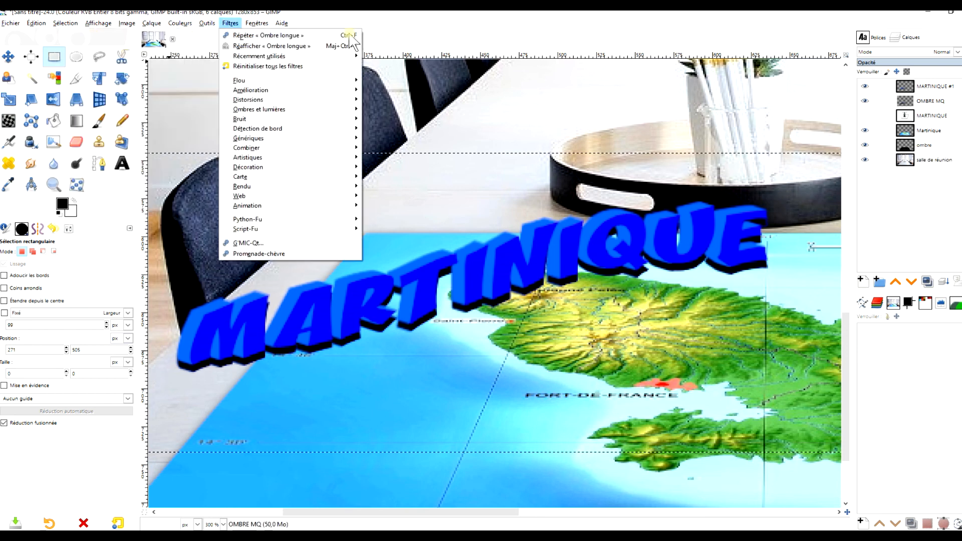
mouse_move(351, 80)
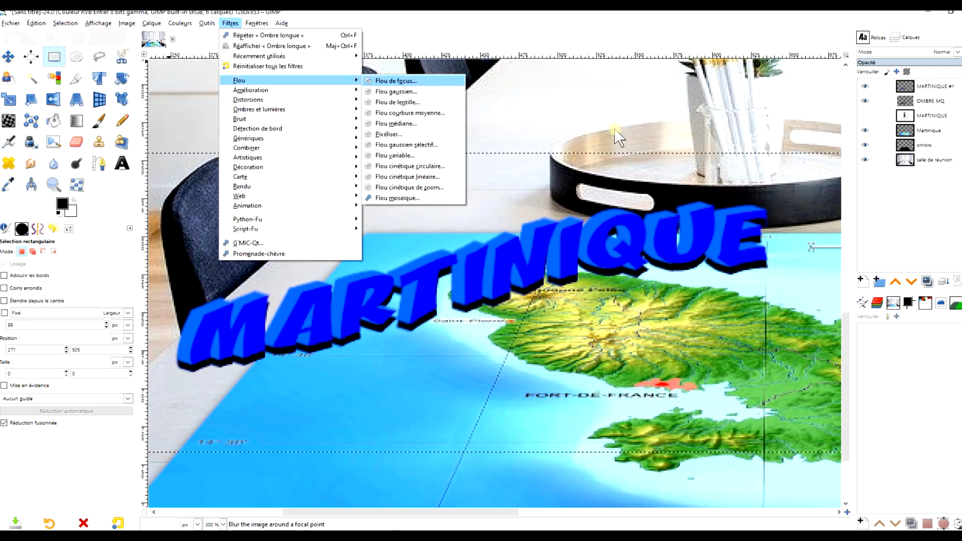
click(396, 80)
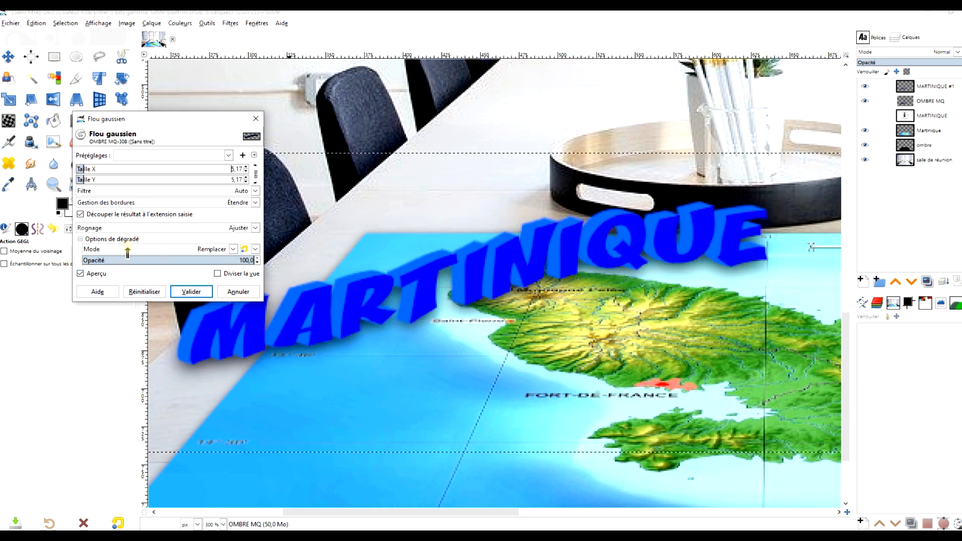
drag(82, 168, 81, 168)
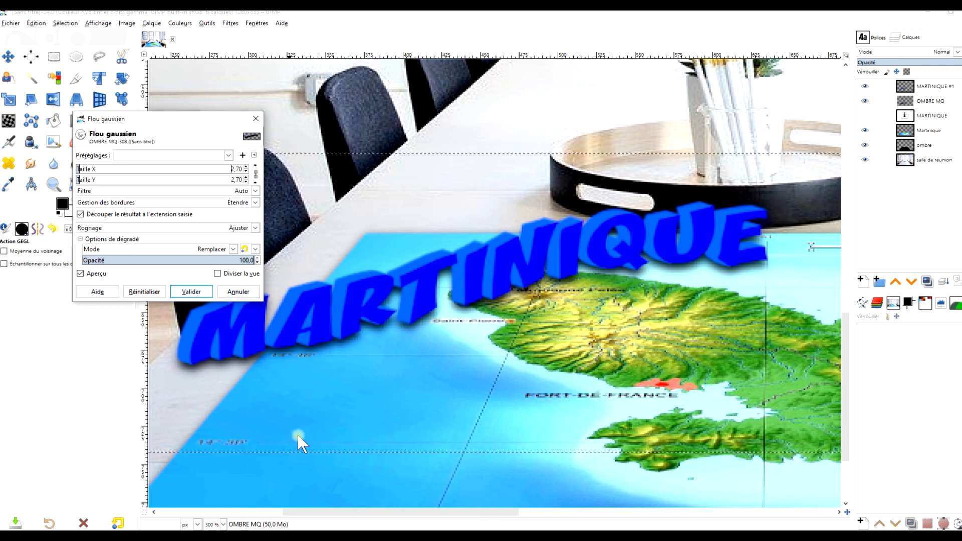
Compare a blur size of 1,70 with 2,70 on the title's shadow and apply the blur at 2,70
click(369, 248)
key(Up)
key(Up)
click(368, 252)
click(368, 252)
click(368, 252)
click(368, 252)
click(368, 251)
click(370, 249)
click(370, 254)
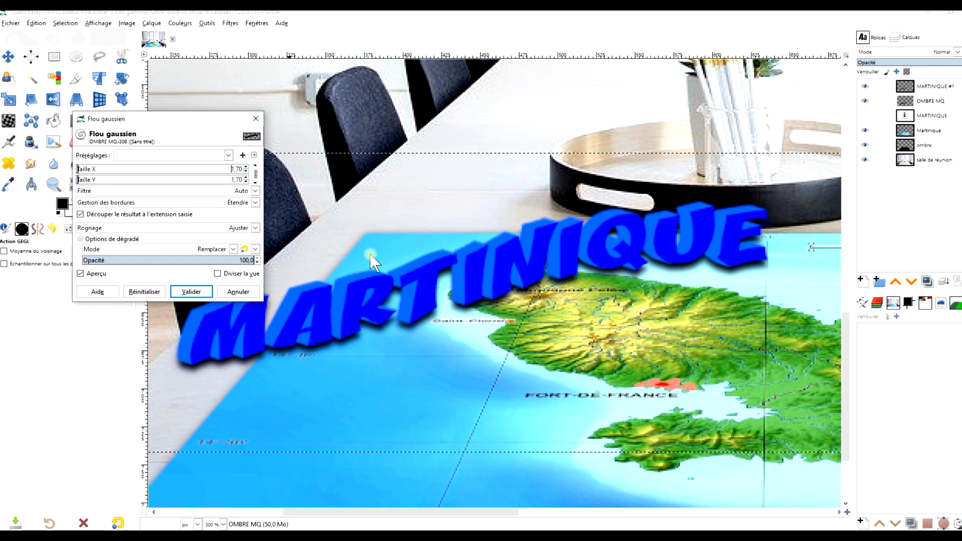
key(Up)
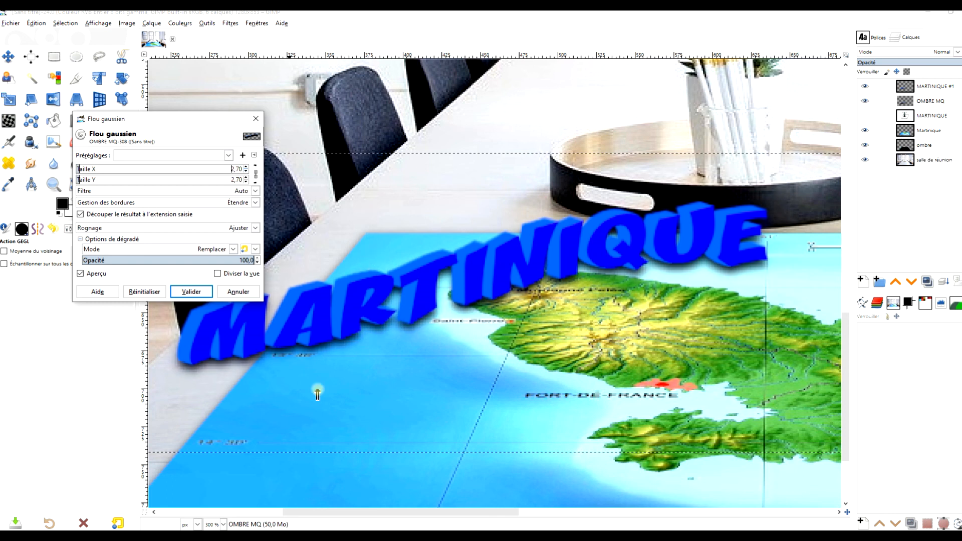
key(Return)
Make OMBRE MQ the active layer and go over the shadow around the title's first letters with the Eraser
scroll(633, 235, down, 1)
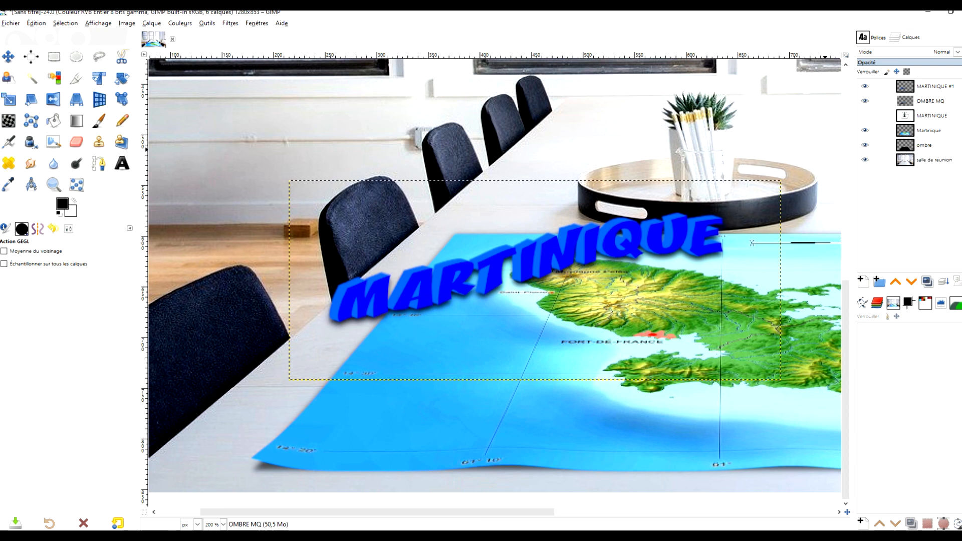
click(931, 102)
drag(961, 63, 960, 63)
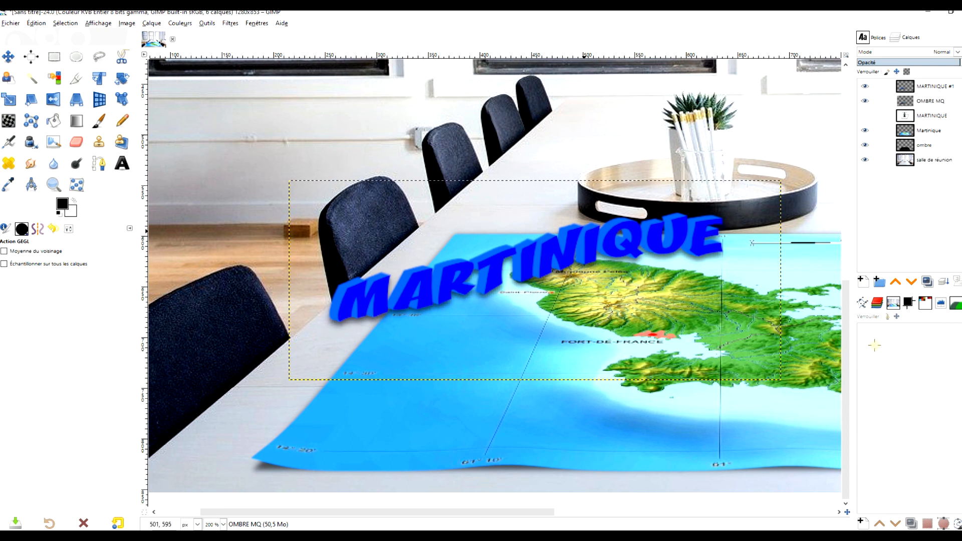
scroll(546, 264, up, 2)
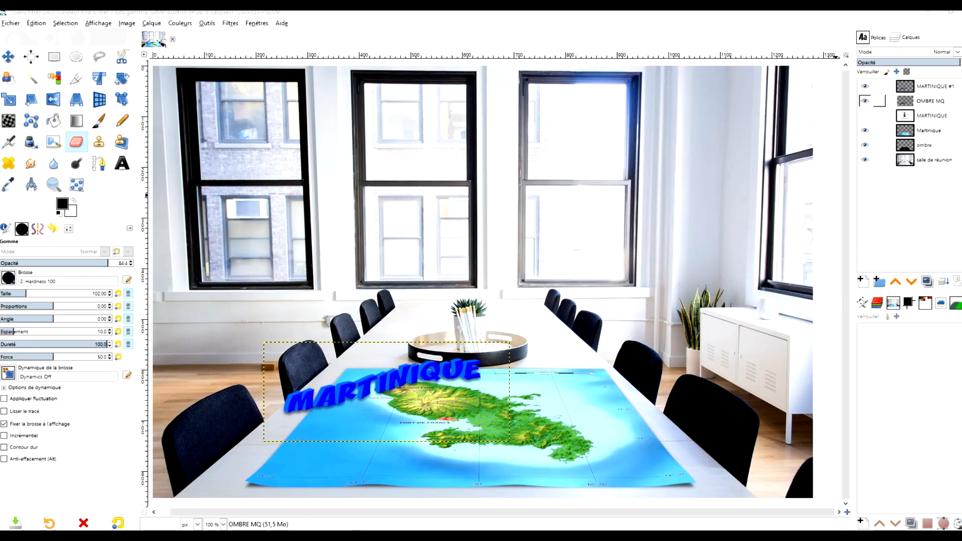
click(931, 101)
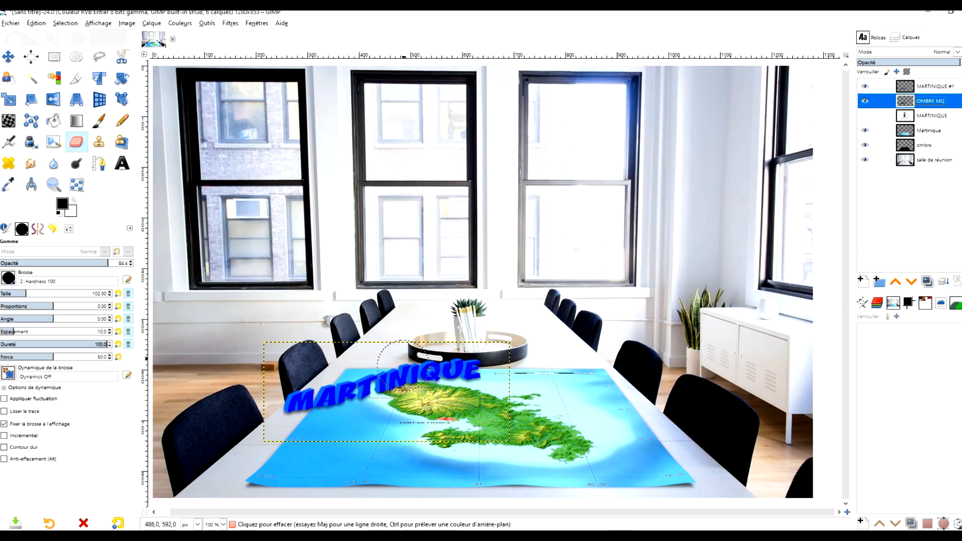
scroll(321, 411, up, 4)
drag(369, 402, 375, 392)
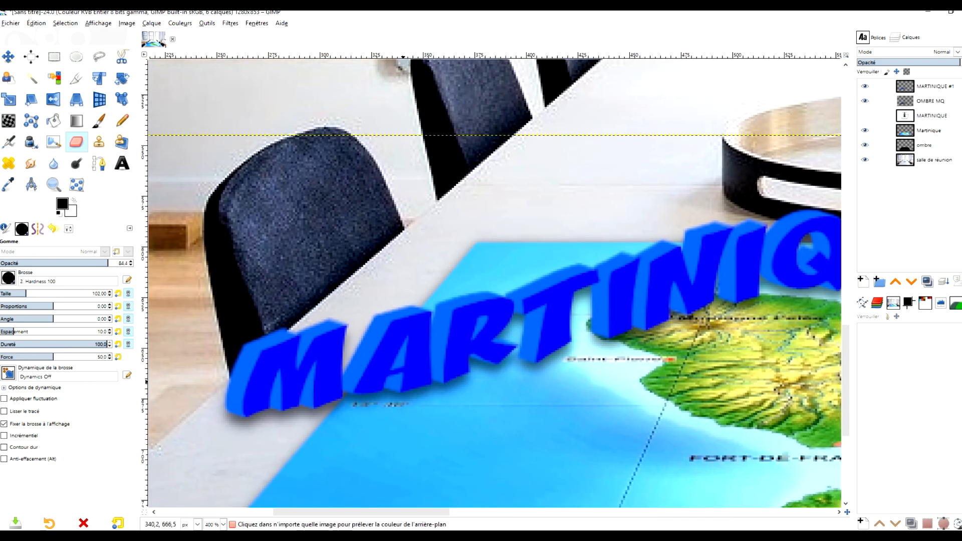
scroll(402, 386, down, 1)
drag(451, 382, 390, 408)
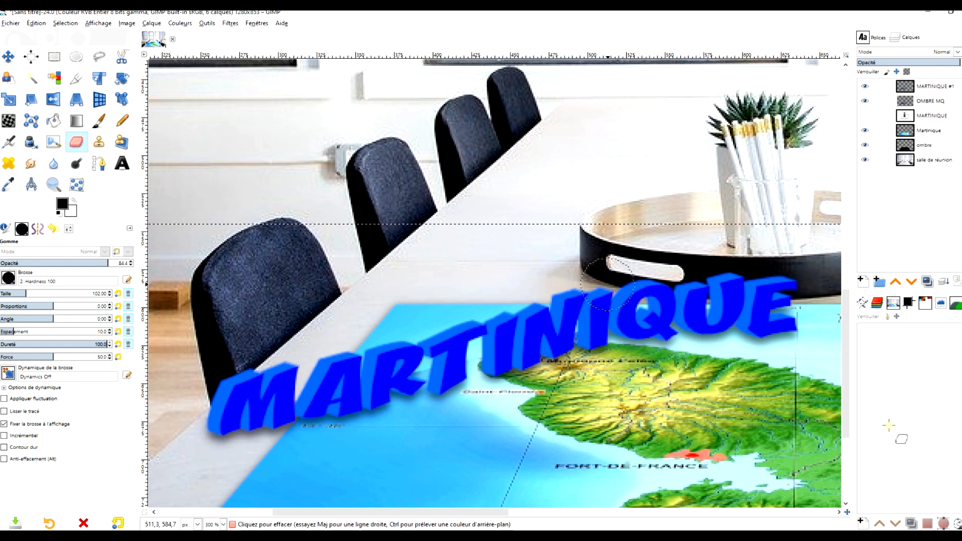
Set the Eraser to the 2. Hardness 050 brush with size 192 and opacity 90,4
click(8, 278)
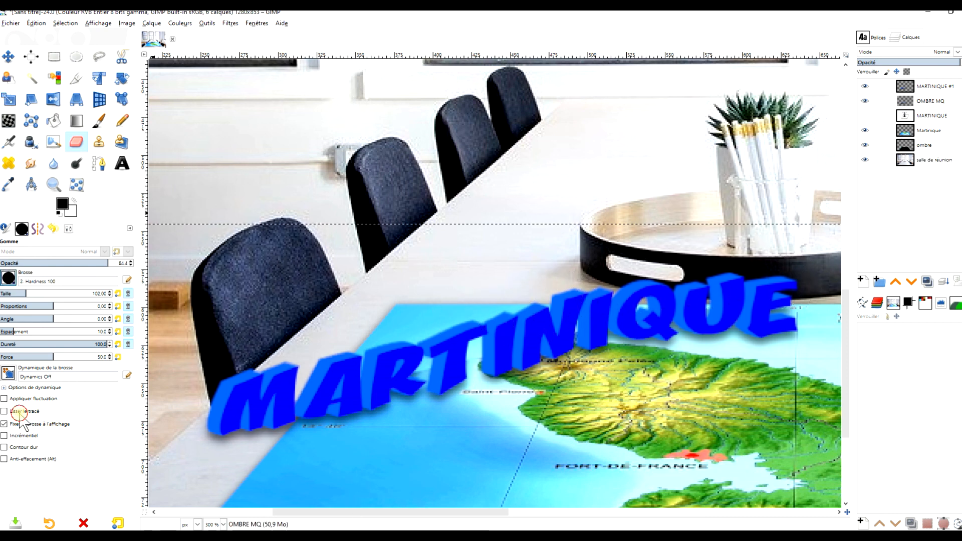
click(30, 458)
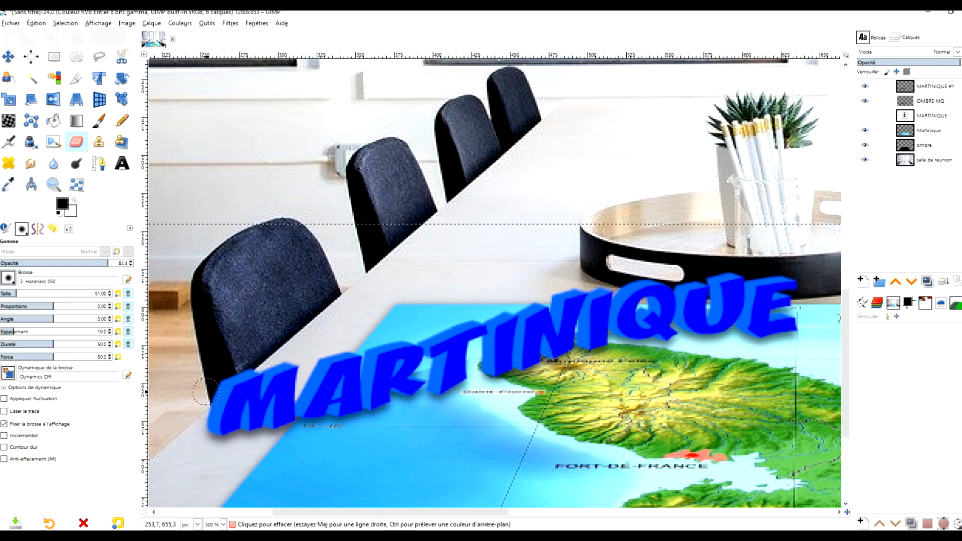
click(39, 294)
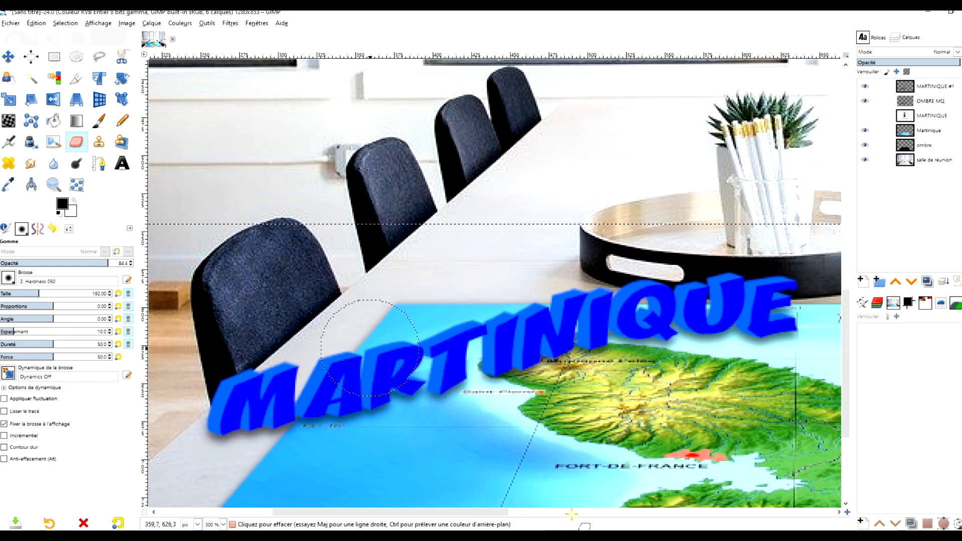
click(116, 263)
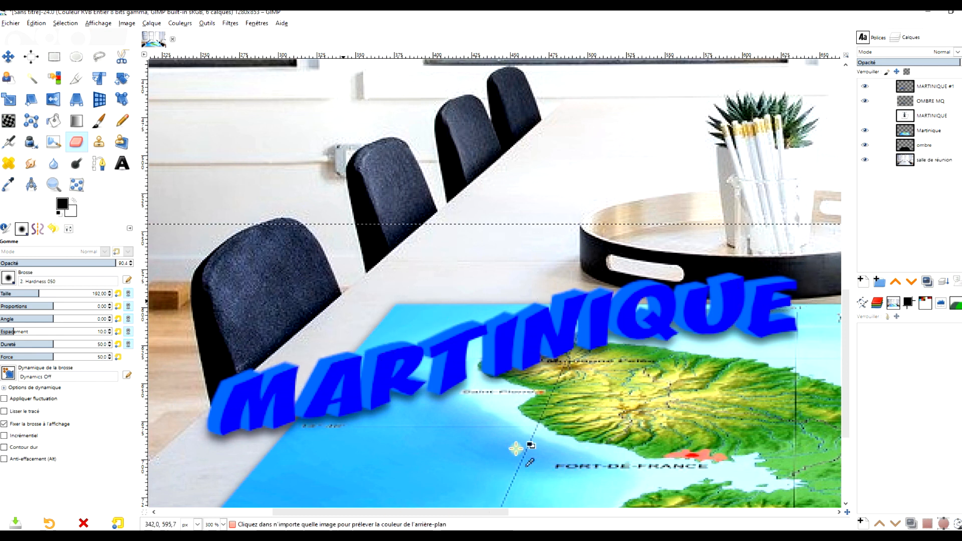
key(z)
key(shift+ctrl+j)
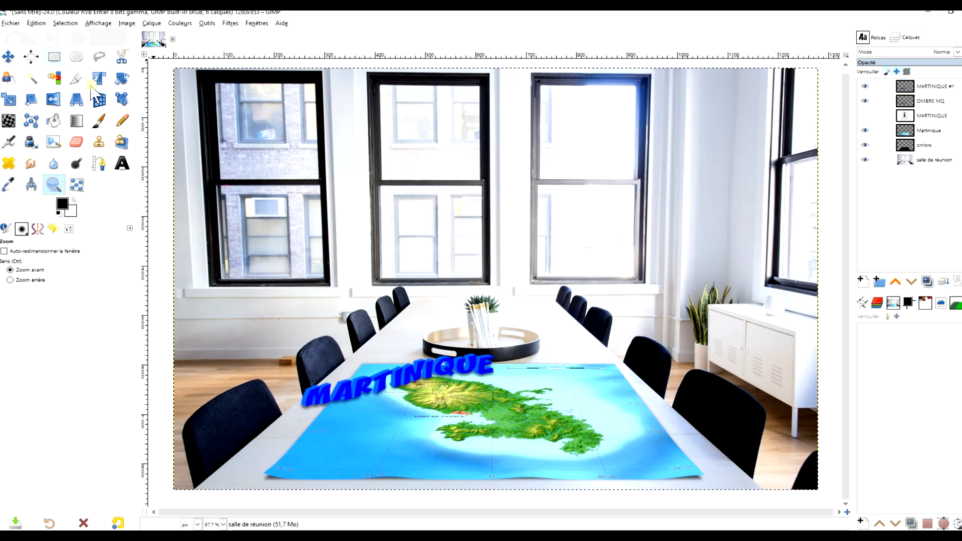